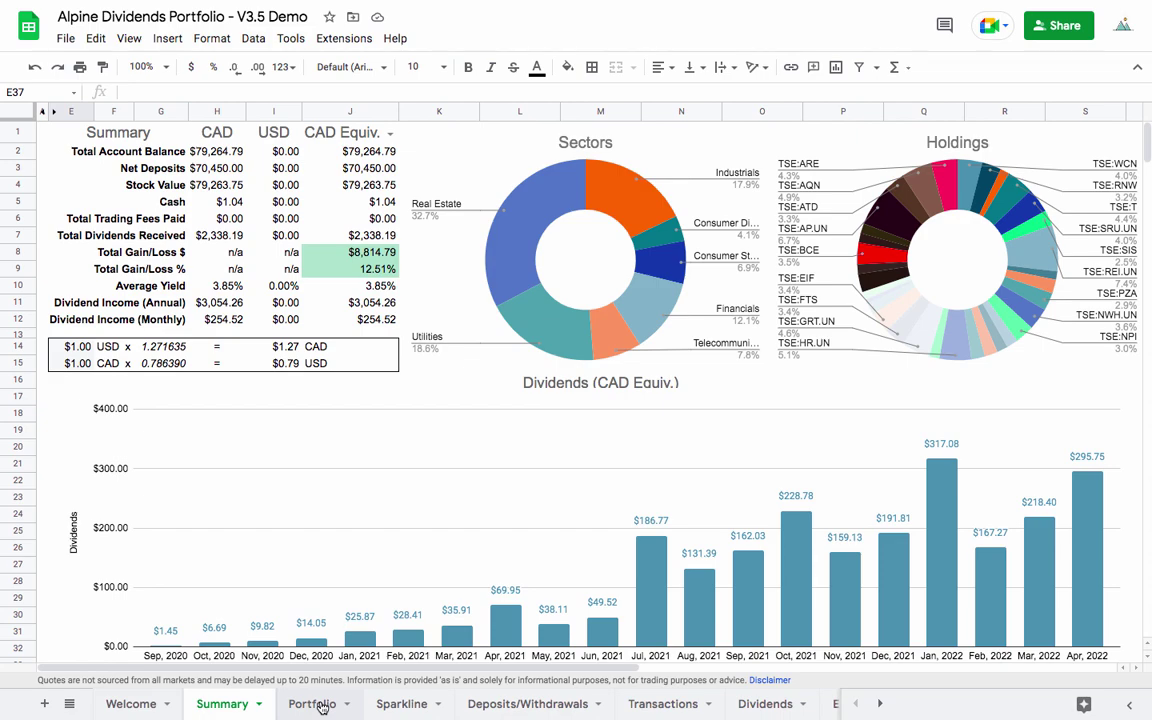
Enter the ticker NEO:MMED in cell C36 of the Portfolio sheet, below the existing holdings
left_click(322, 706)
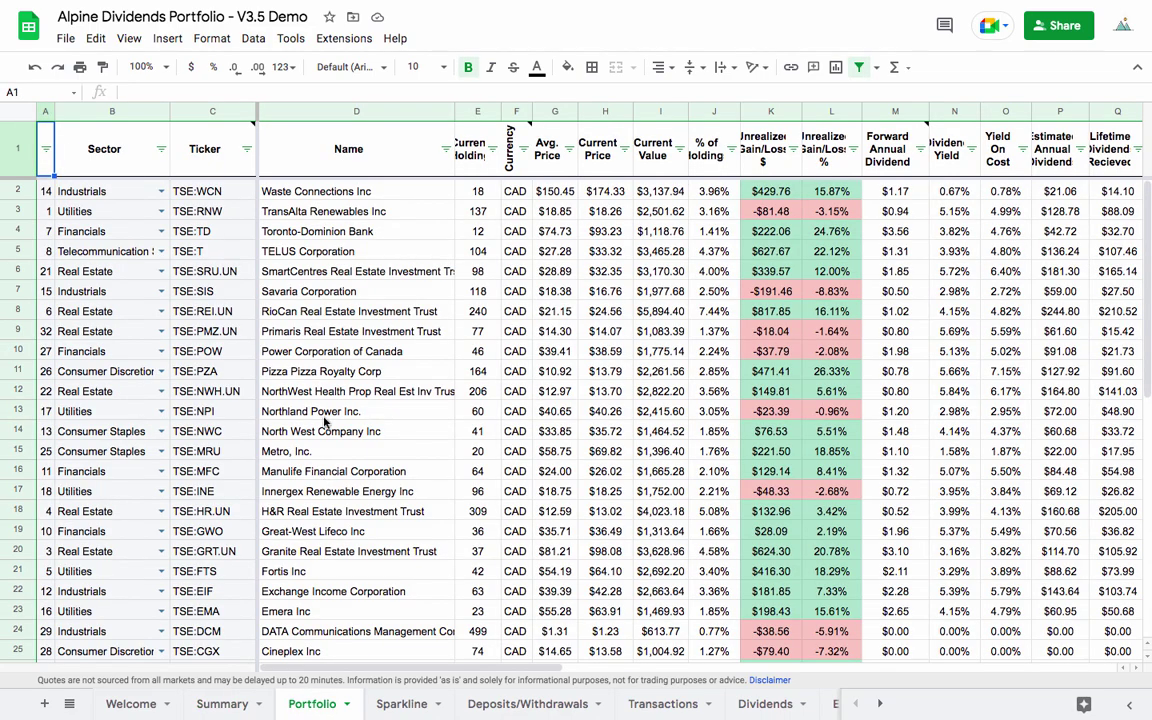
scroll(323, 423, "down", 5)
scroll(300, 428, "up", 1)
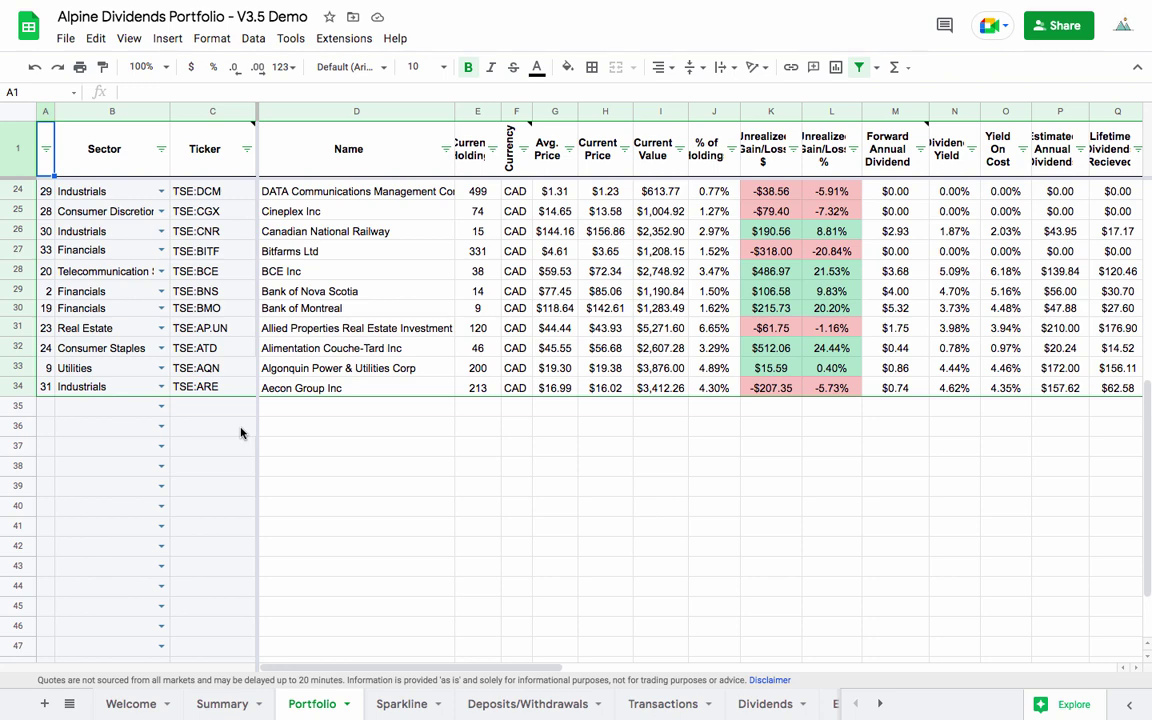
left_click(240, 430)
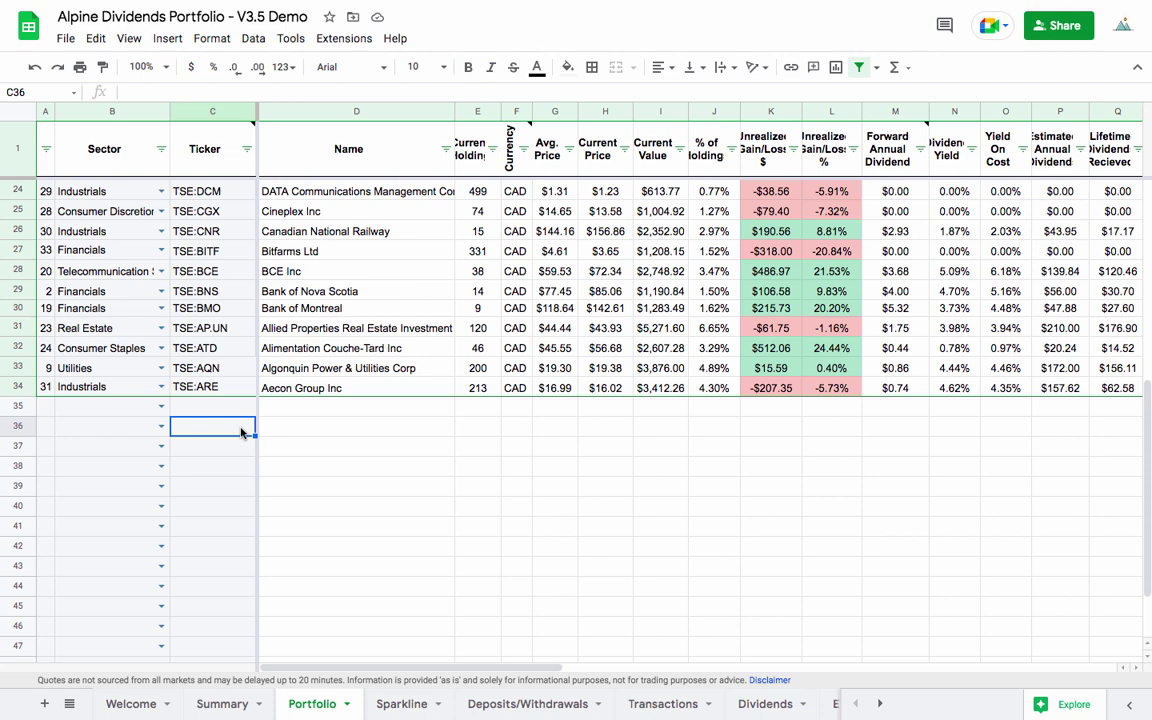
type("NEO")
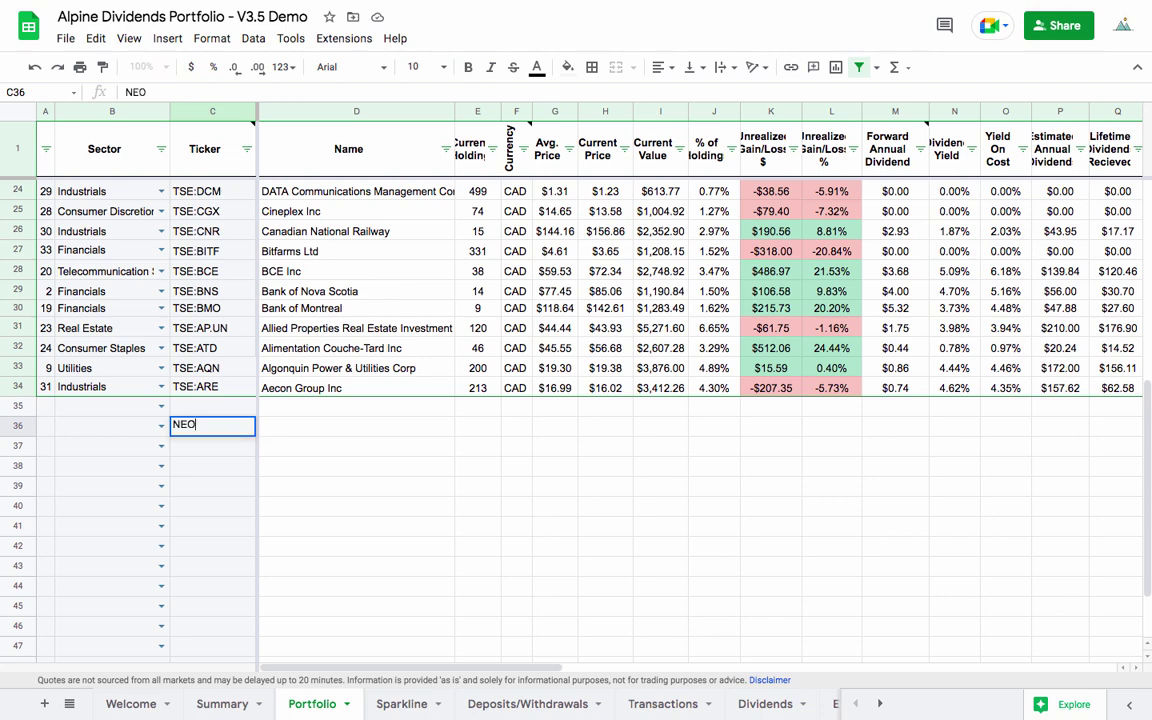
type(":MMED")
key("Return")
Add the ticker NEO:PYPL in cell C37, correcting the mistyped symbol
type("N")
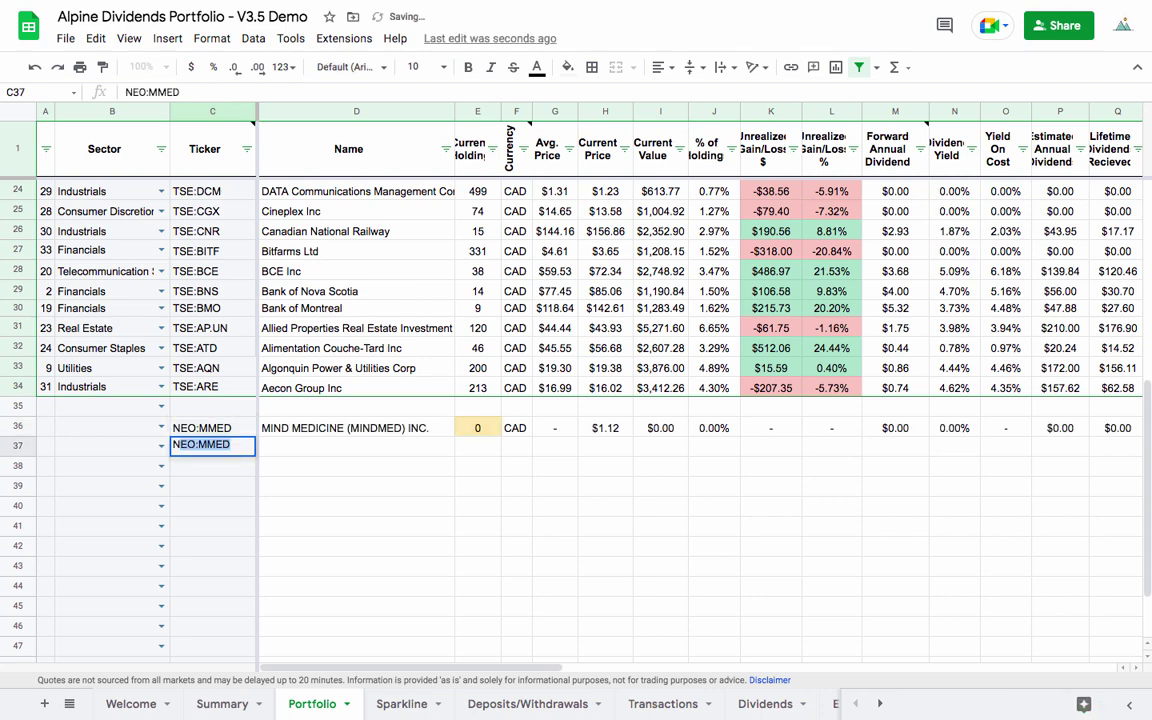
type("EO:P")
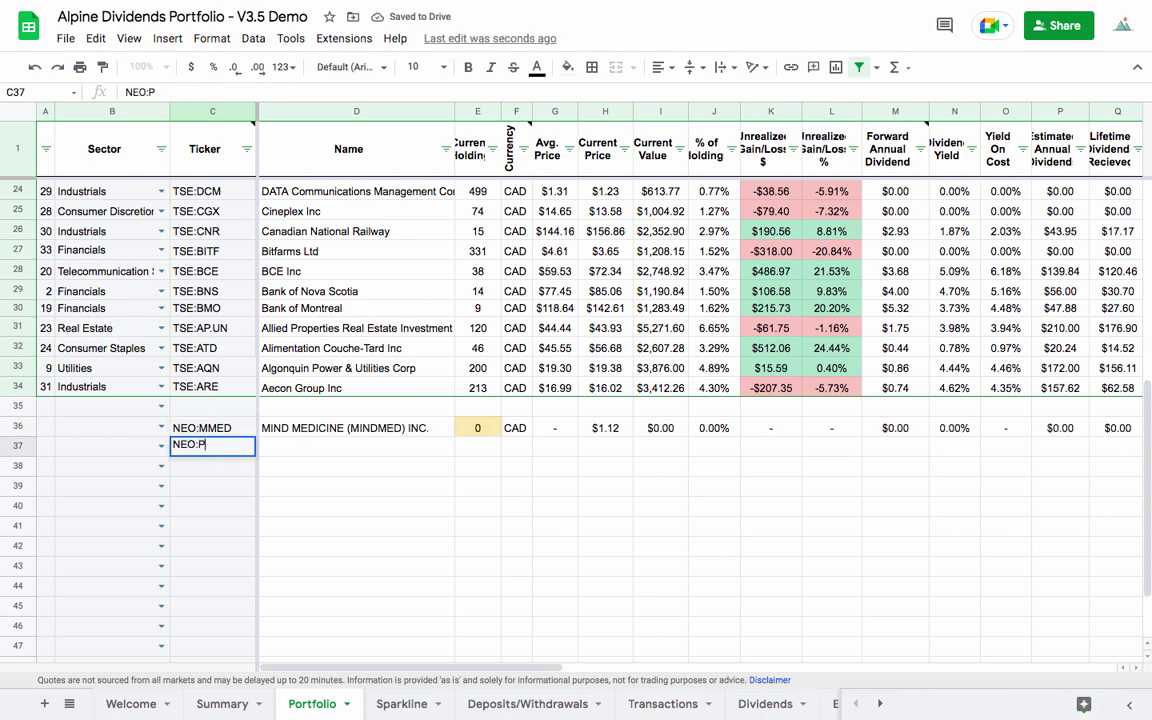
type("YL")
key("Return")
left_click(228, 444)
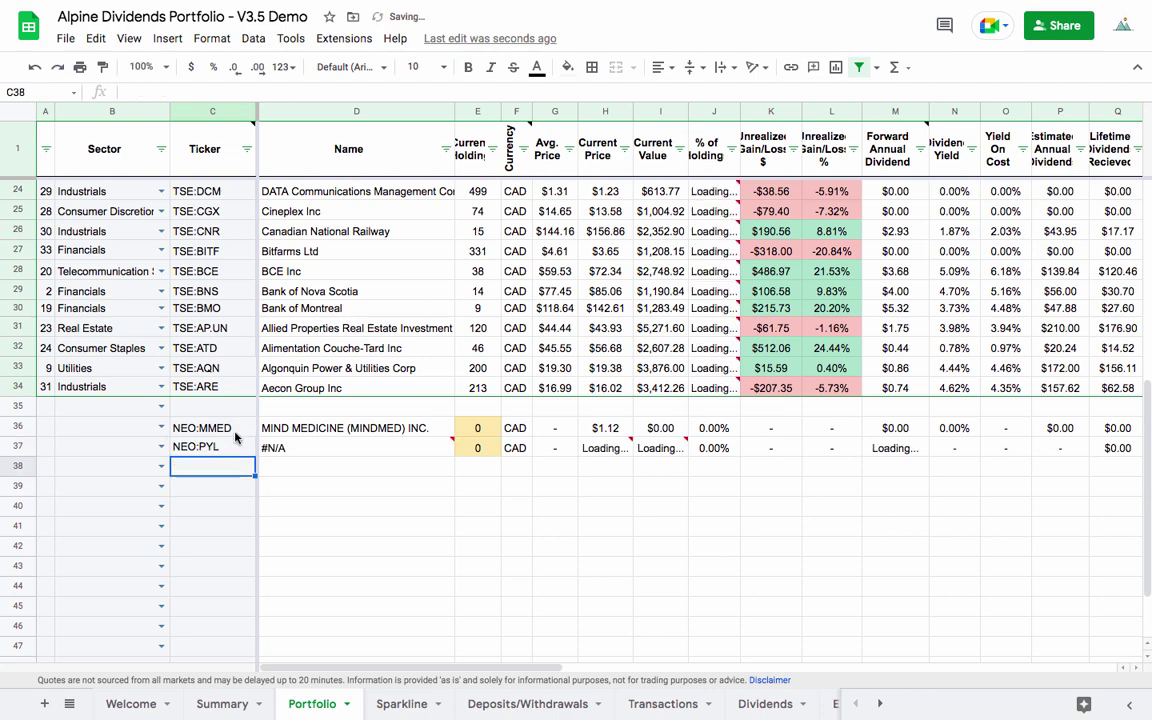
key("BackSpace")
type("PL")
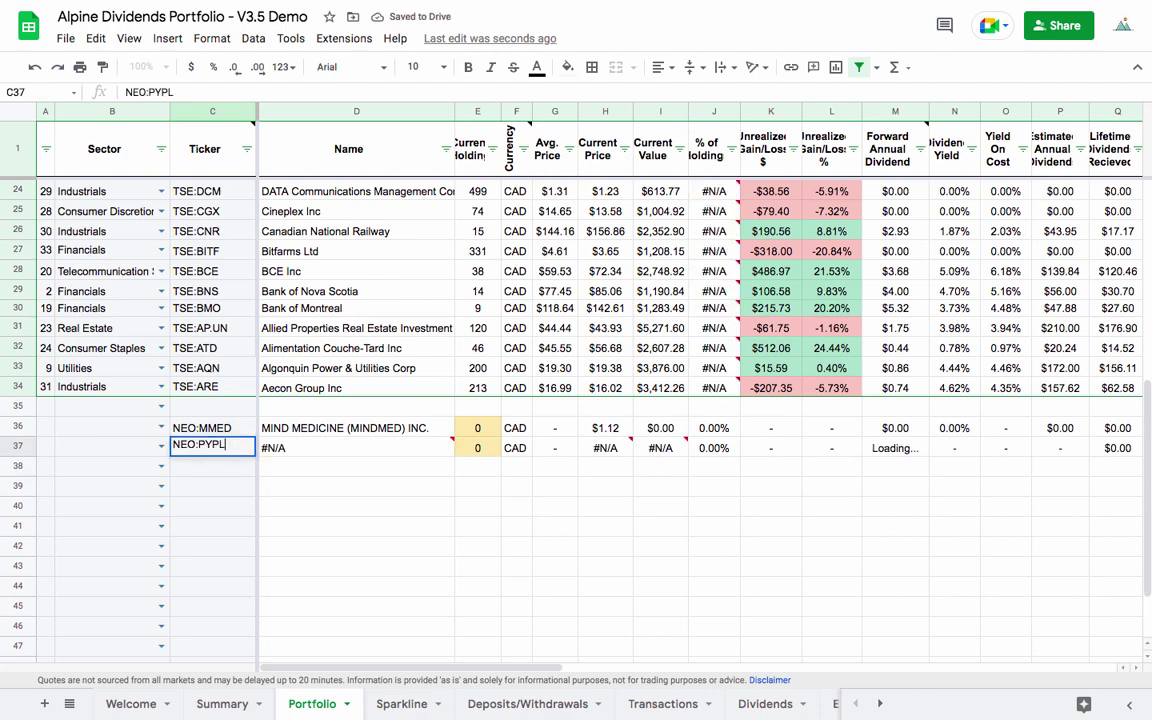
key("Return")
Add the ticker NEO:AMZN in cell C38 of the Ticker column
type("NEO:")
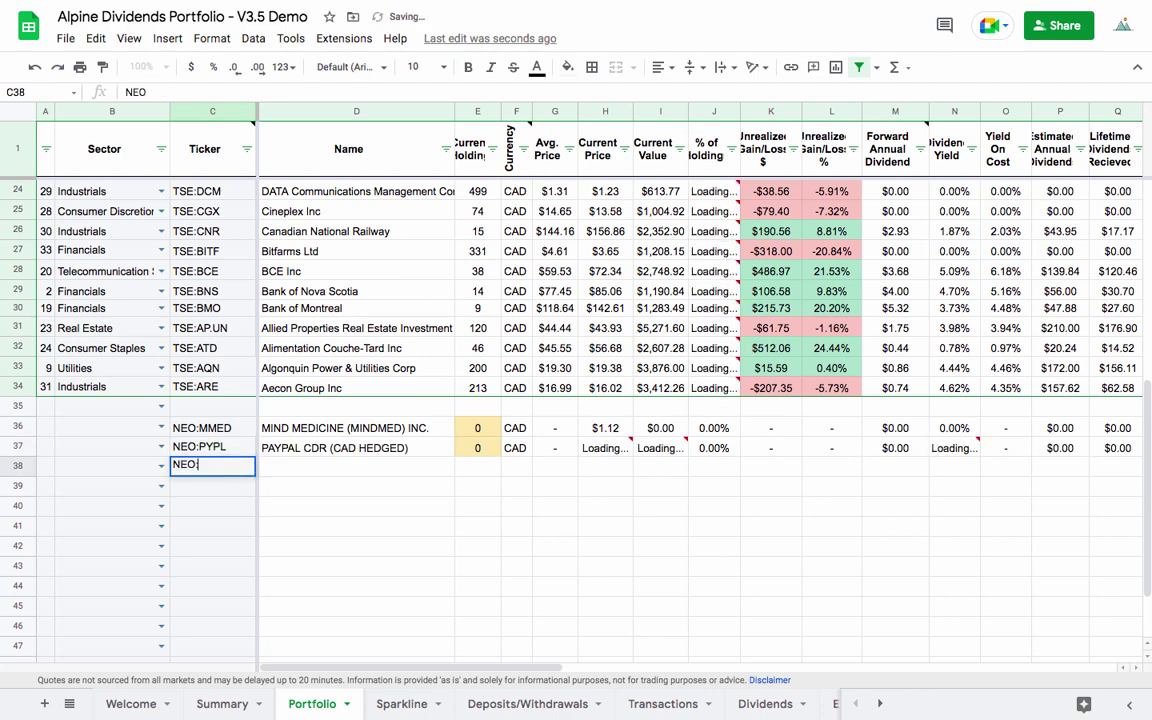
type("AAMZ")
key("BackSpace")
key("BackSpace")
key("BackSpace")
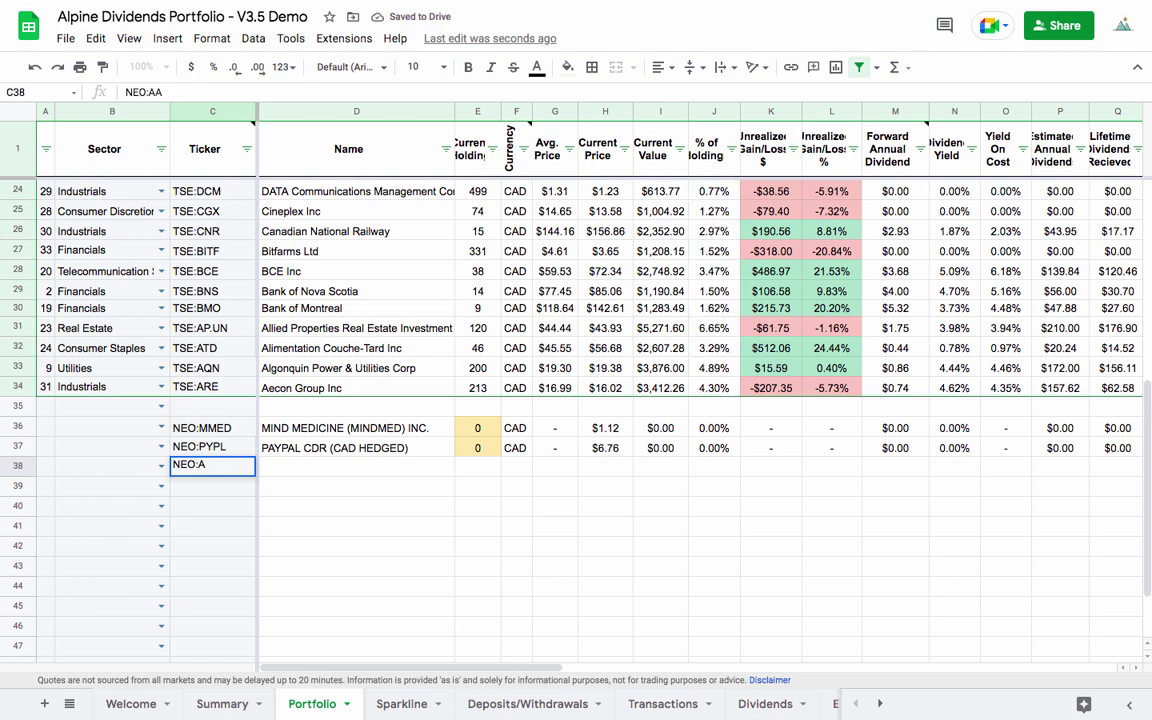
type("MZN")
key("Return")
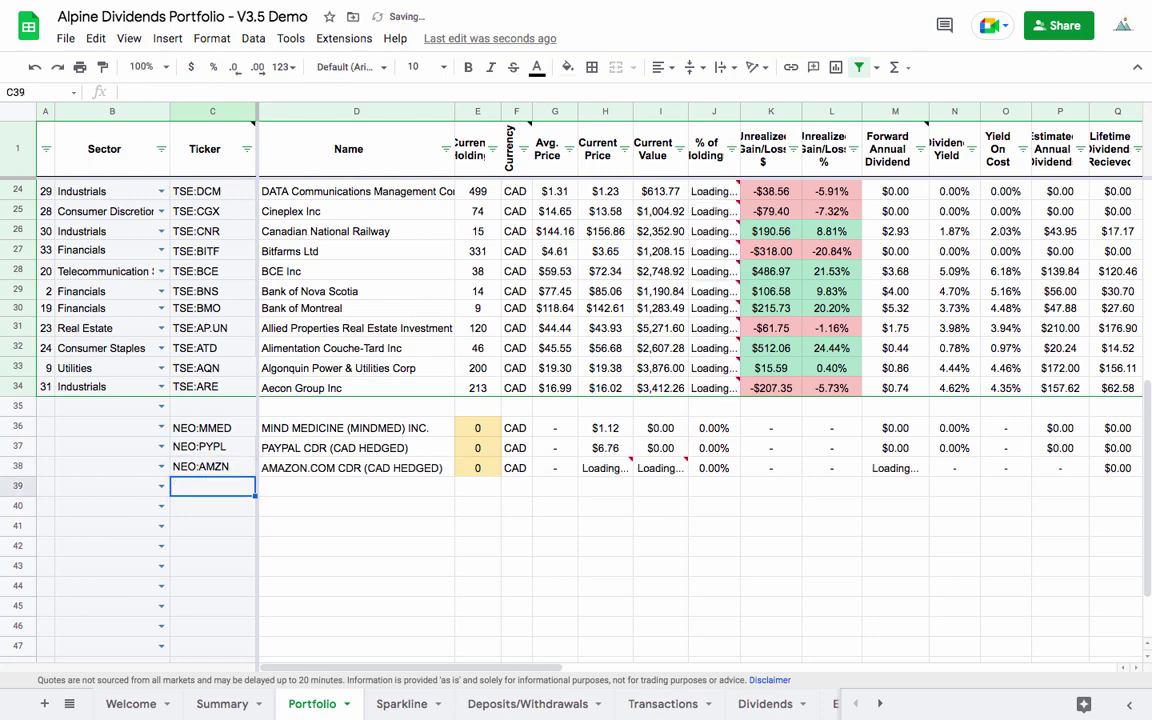
Add the ticker NEO:DIS in cell C39 of the Ticker column
type("NE")
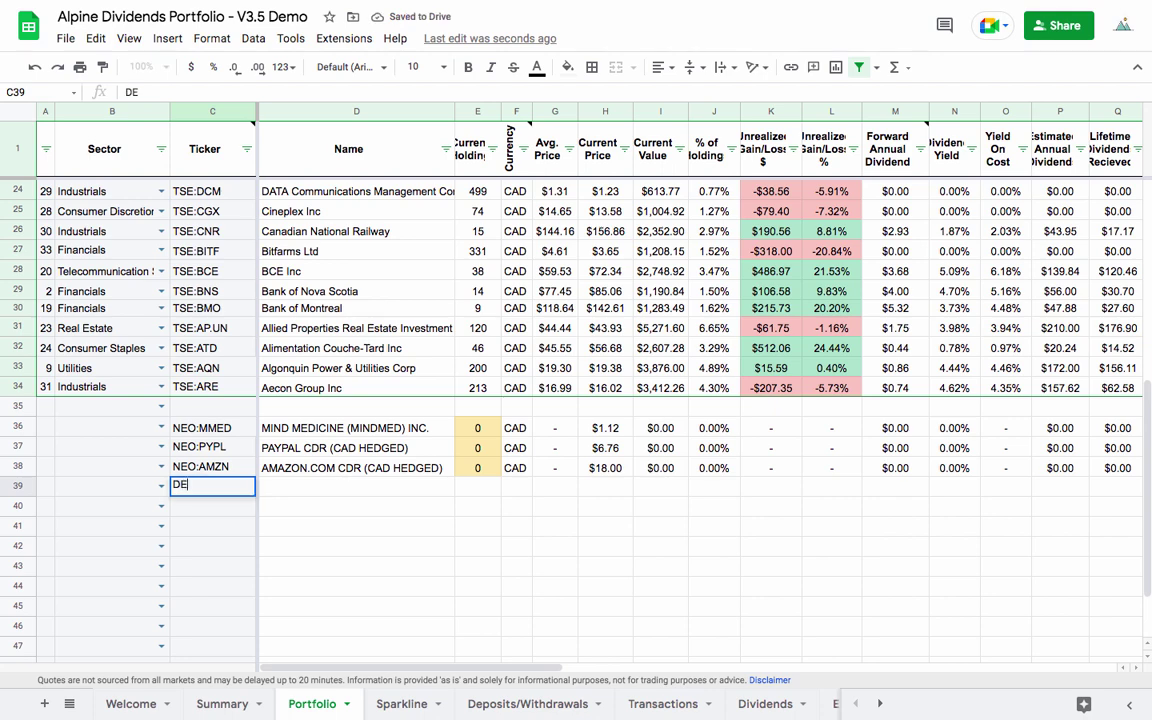
type("O:DIS")
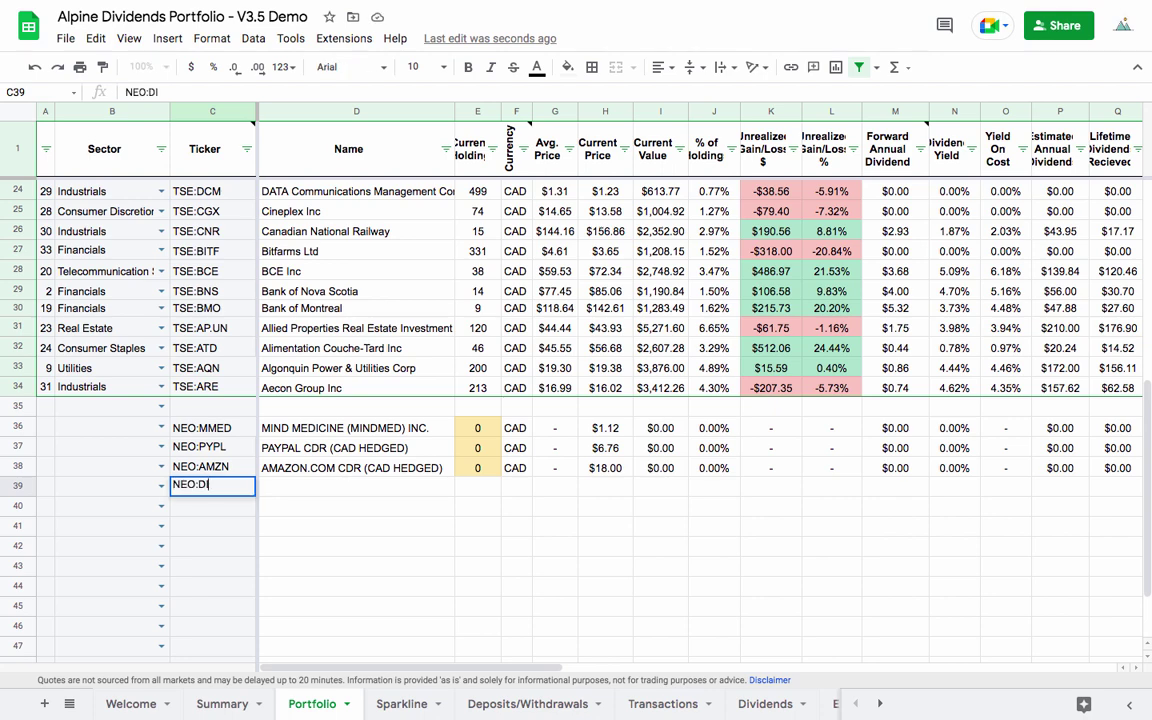
key("Return")
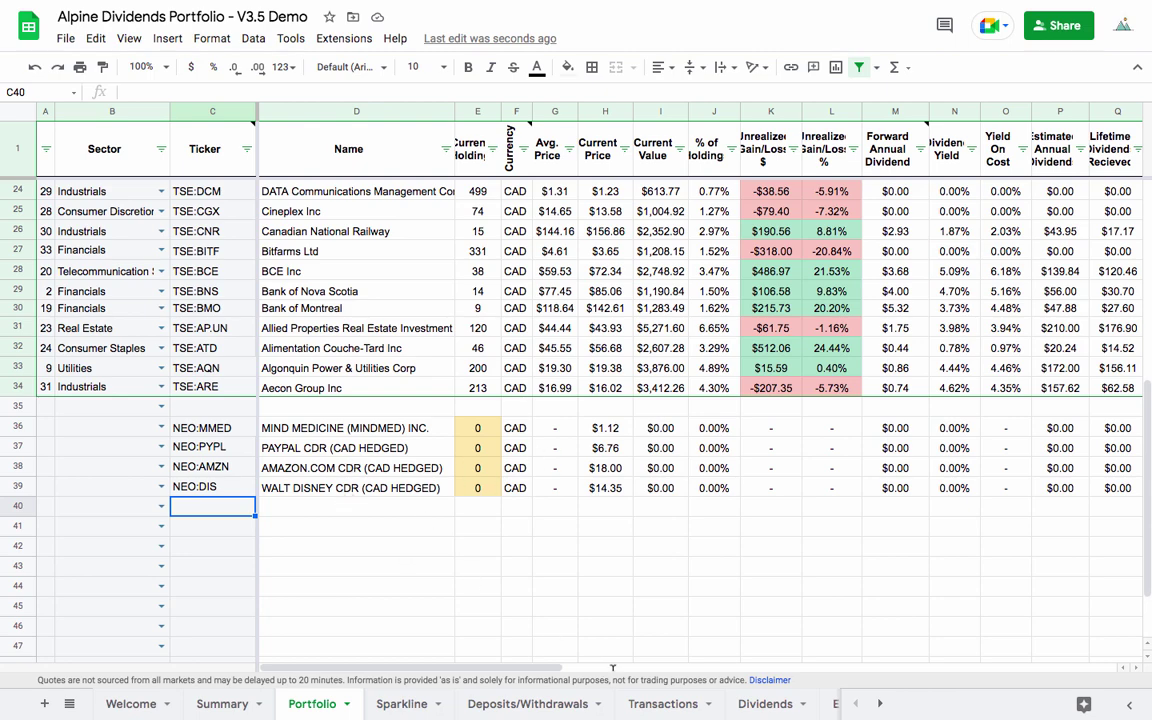
Start a new entry in the Transactions sheet with the ticker NEO:PYPL in cell B543, below the last transaction
left_click(661, 702)
left_click(310, 490)
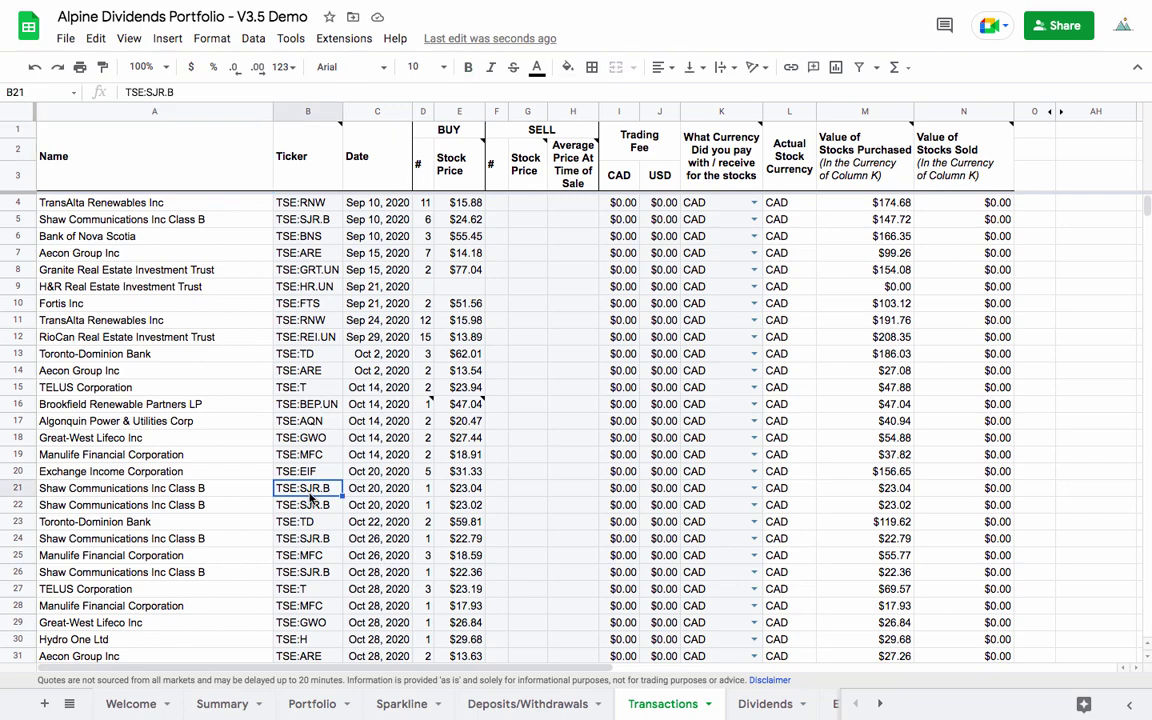
key("ctrl+Down")
scroll(310, 500, "down", 3)
left_click(320, 527)
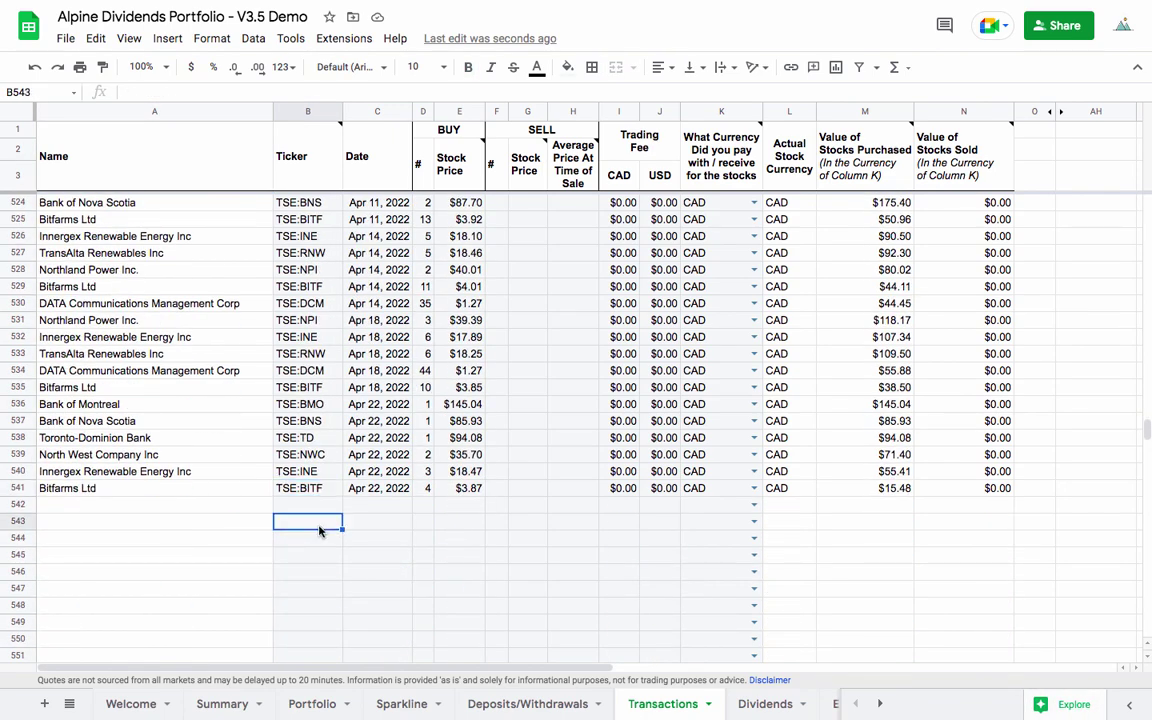
type("NEO:PYPL")
key("Return")
Record a buy of 1 share at a stock price of $1 for NEO:PYPL in row 543
left_click(459, 521)
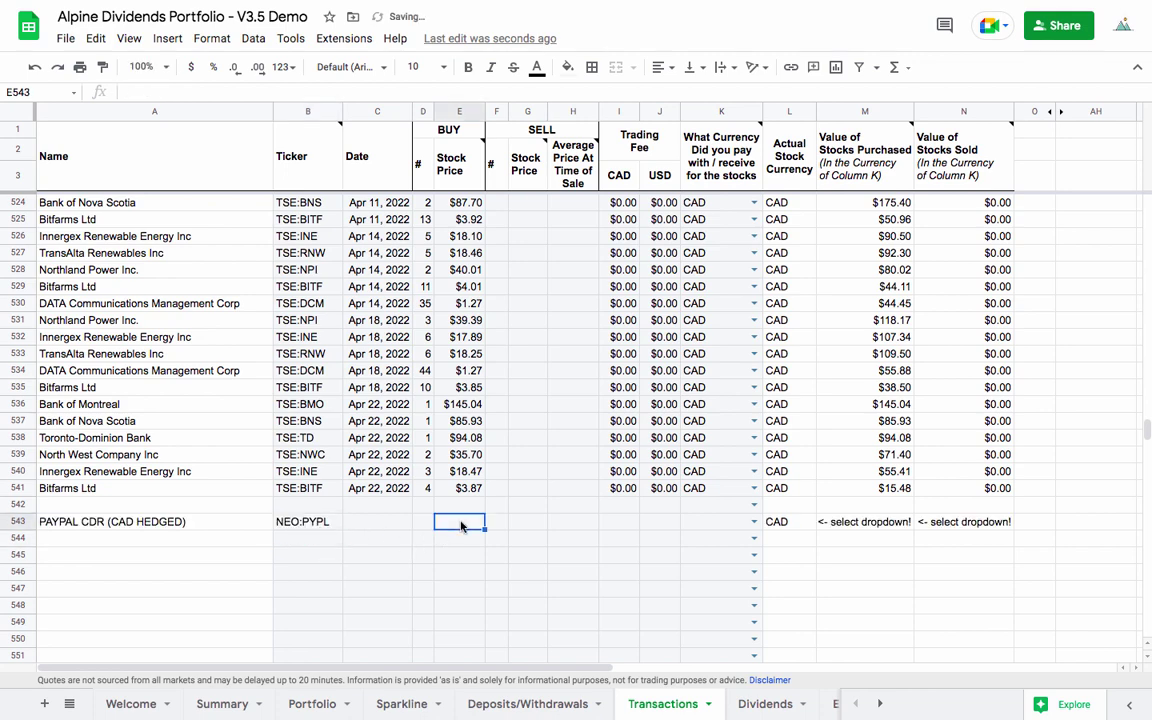
left_click(423, 521)
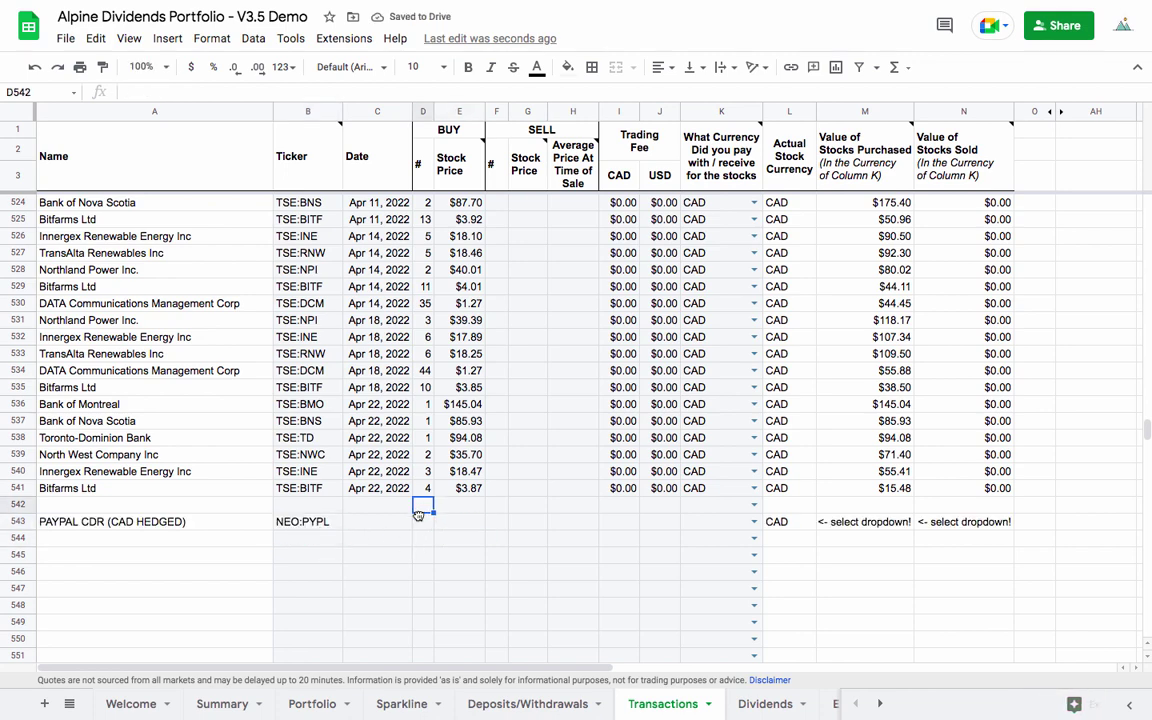
type("1")
key("Tab")
type("1")
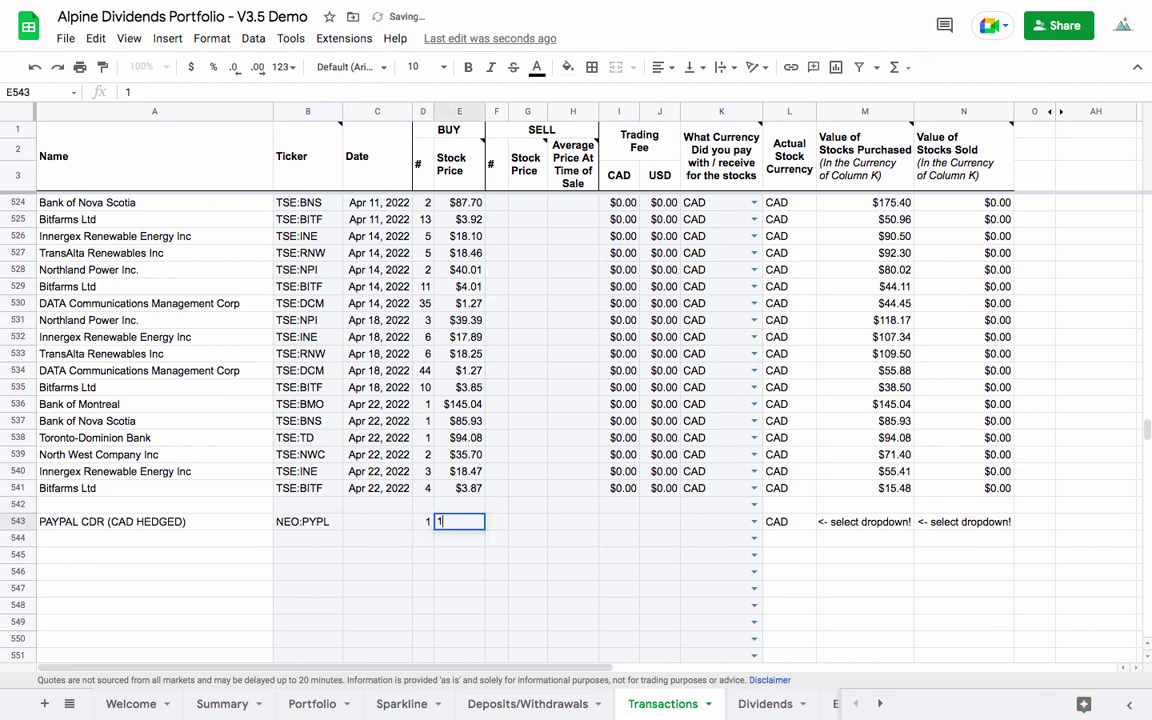
key("Return")
Copy the trading fees and CAD payment currency from row 541 to row 543, and check the PayPal holding in the Portfolio sheet
left_click_drag(620, 488, 700, 489)
key("ctrl+c")
left_click(620, 521)
key("ctrl+v")
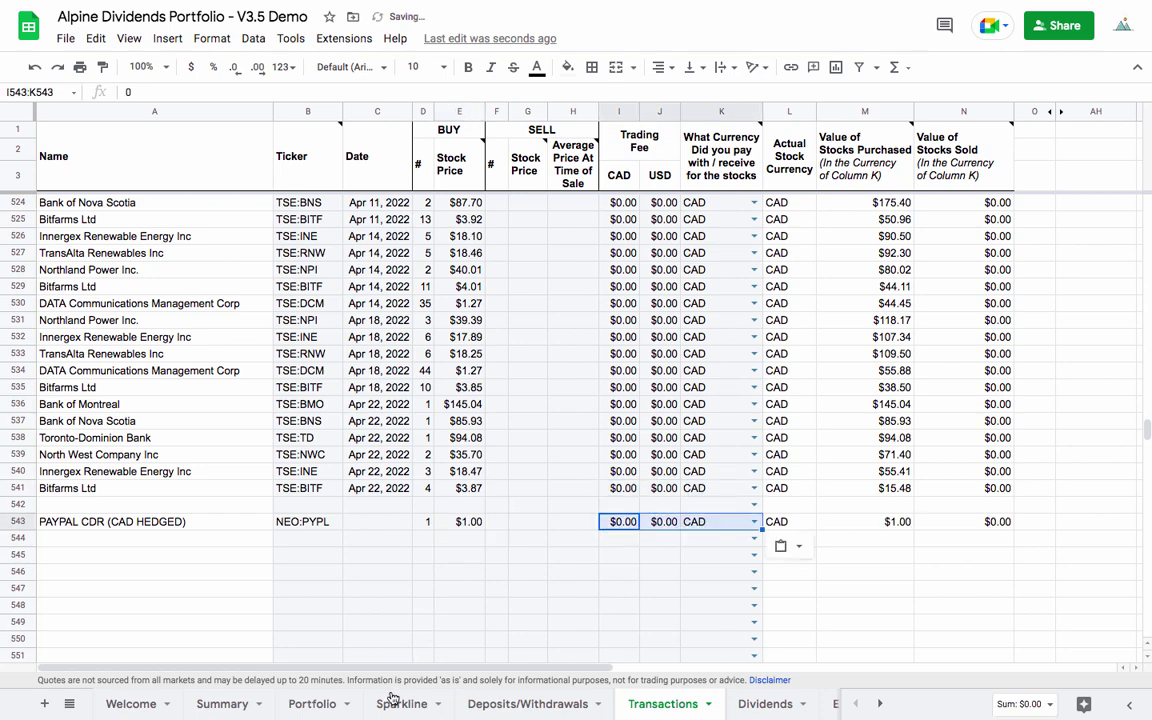
left_click(312, 703)
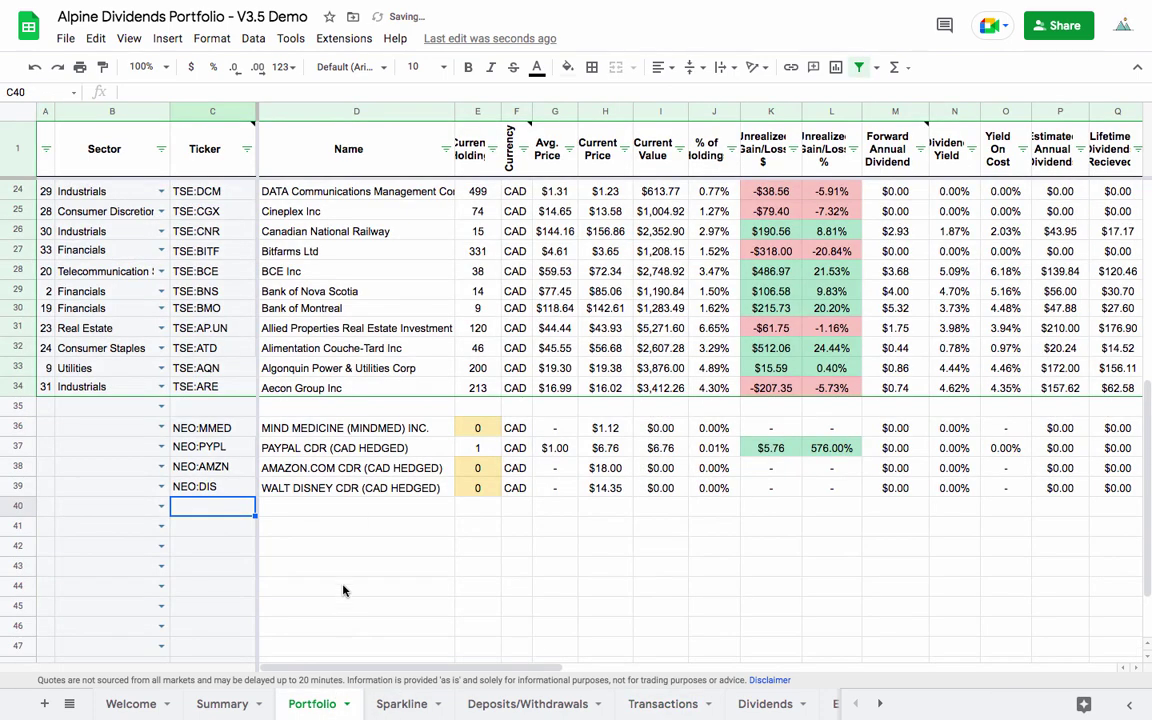
left_click(481, 450)
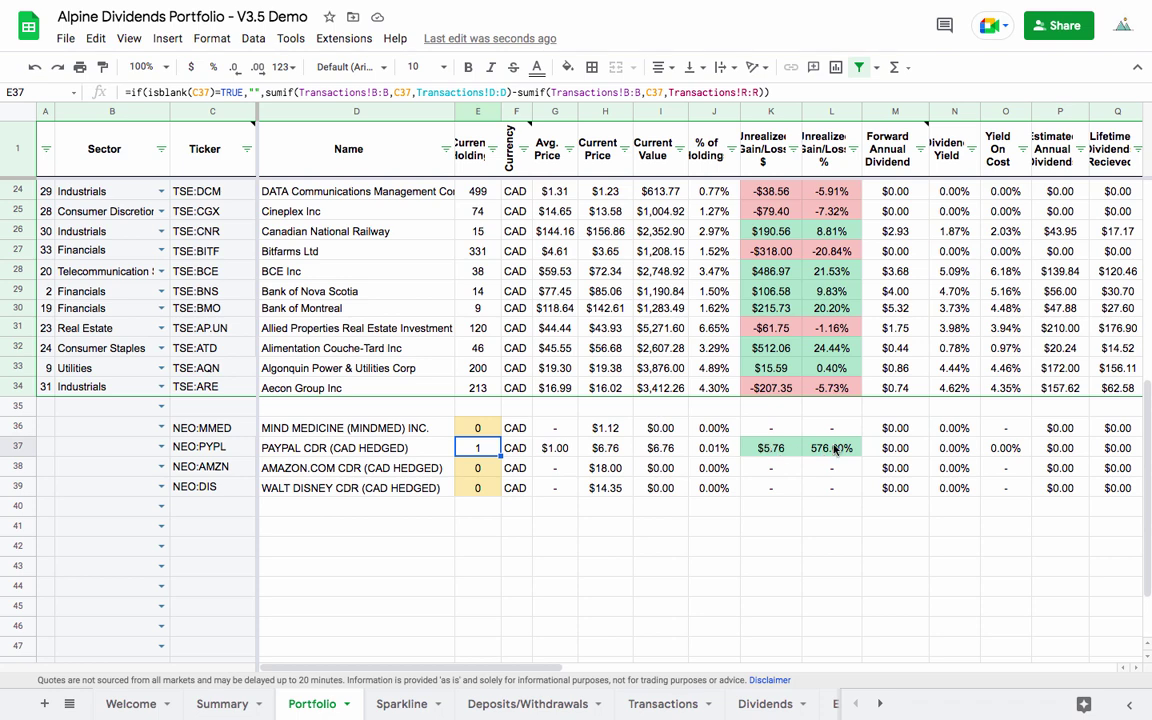
Clear the NEO:PYPL test transaction from B543:K543 in the Transactions sheet and return to the Portfolio sheet
left_click(636, 701)
left_click_drag(298, 528, 740, 522)
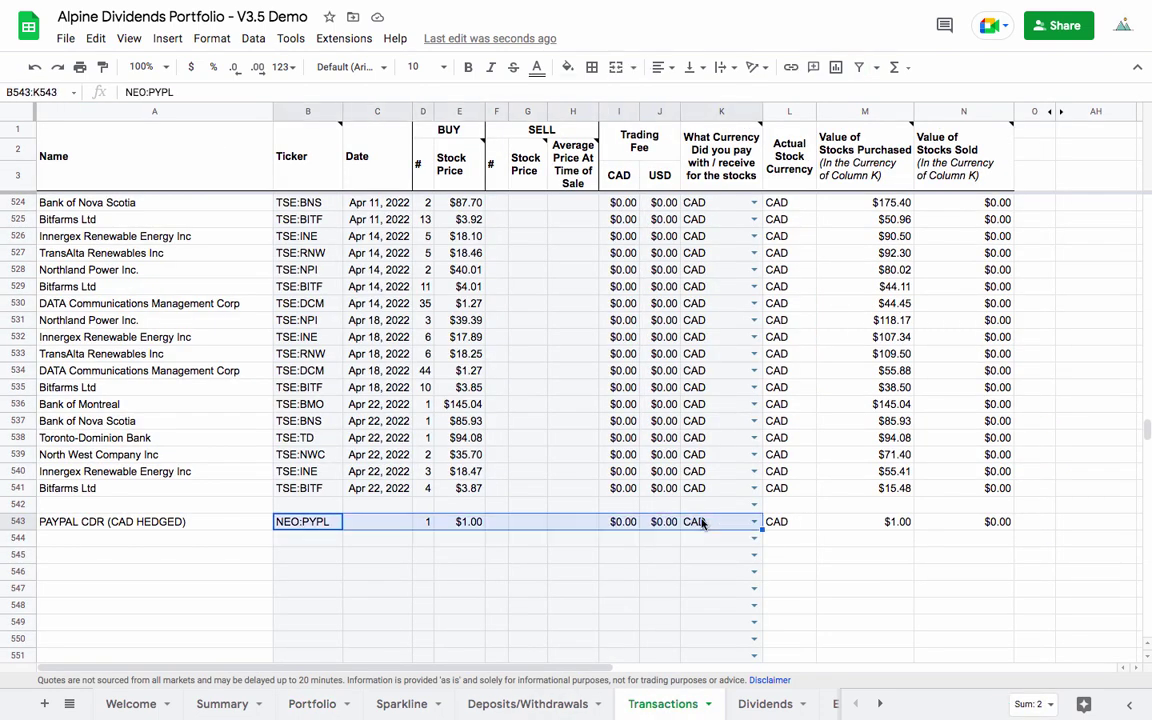
key("Delete")
left_click(312, 703)
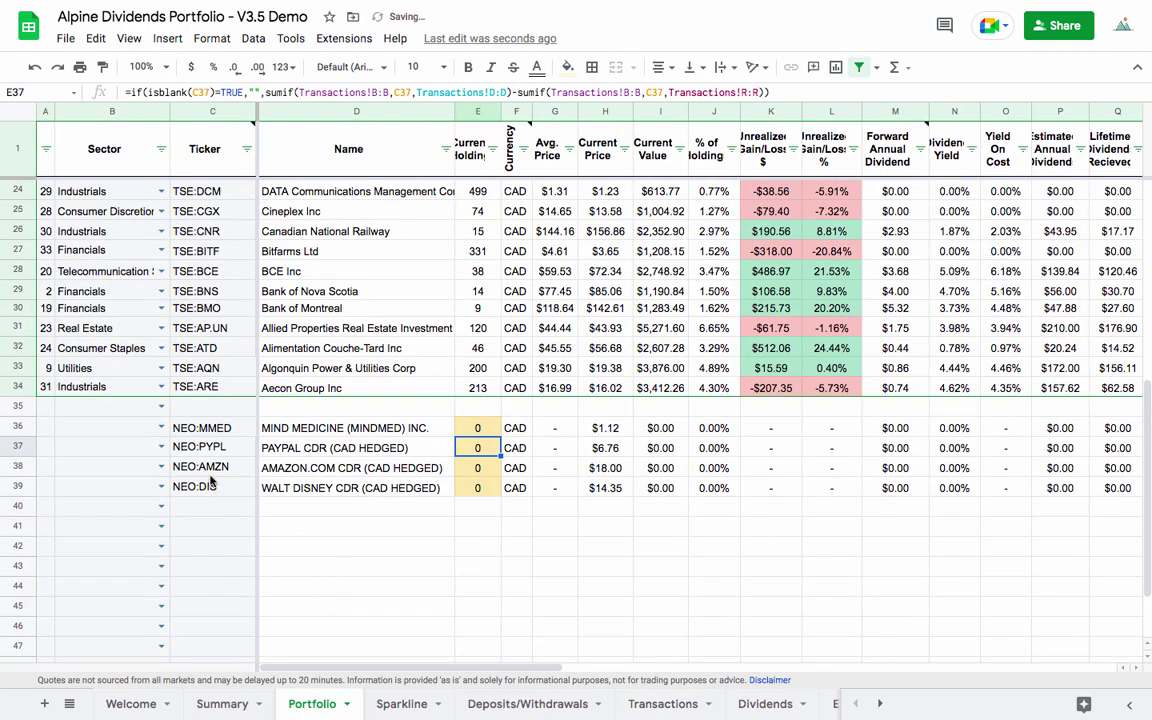
Review the NEO tickers in C36:C39 and enter the ticker NYSEAMERICAN:CLM in cell C41
left_click_drag(188, 430, 203, 492)
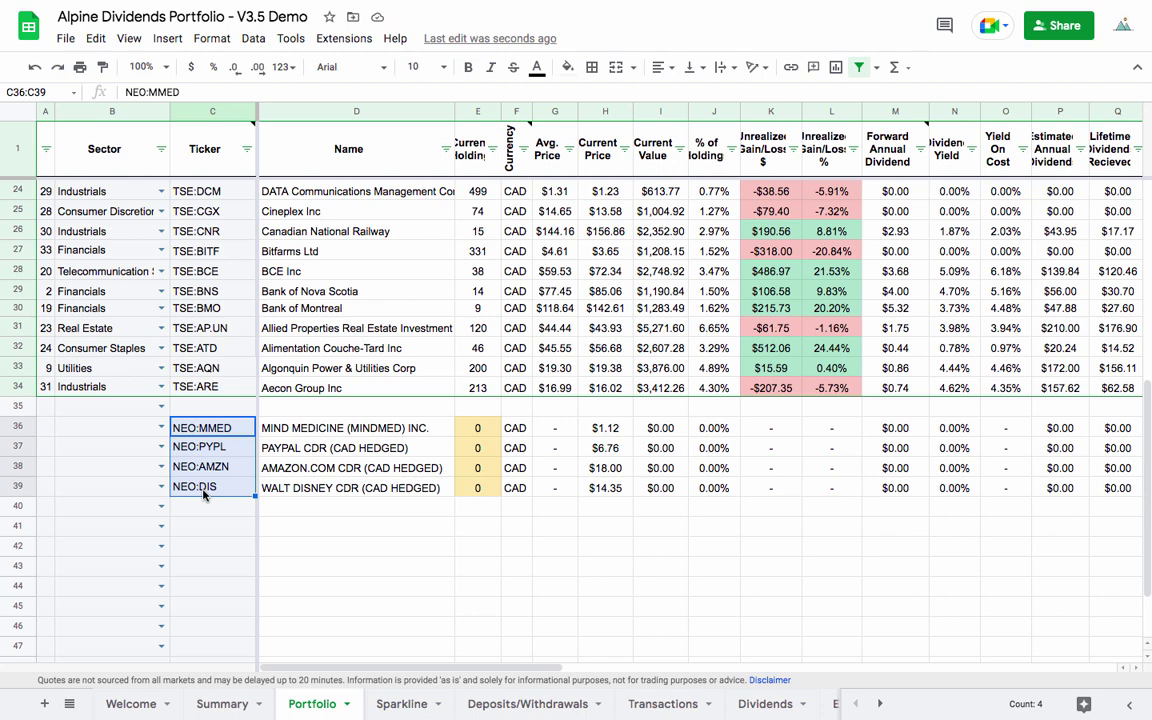
left_click(196, 524)
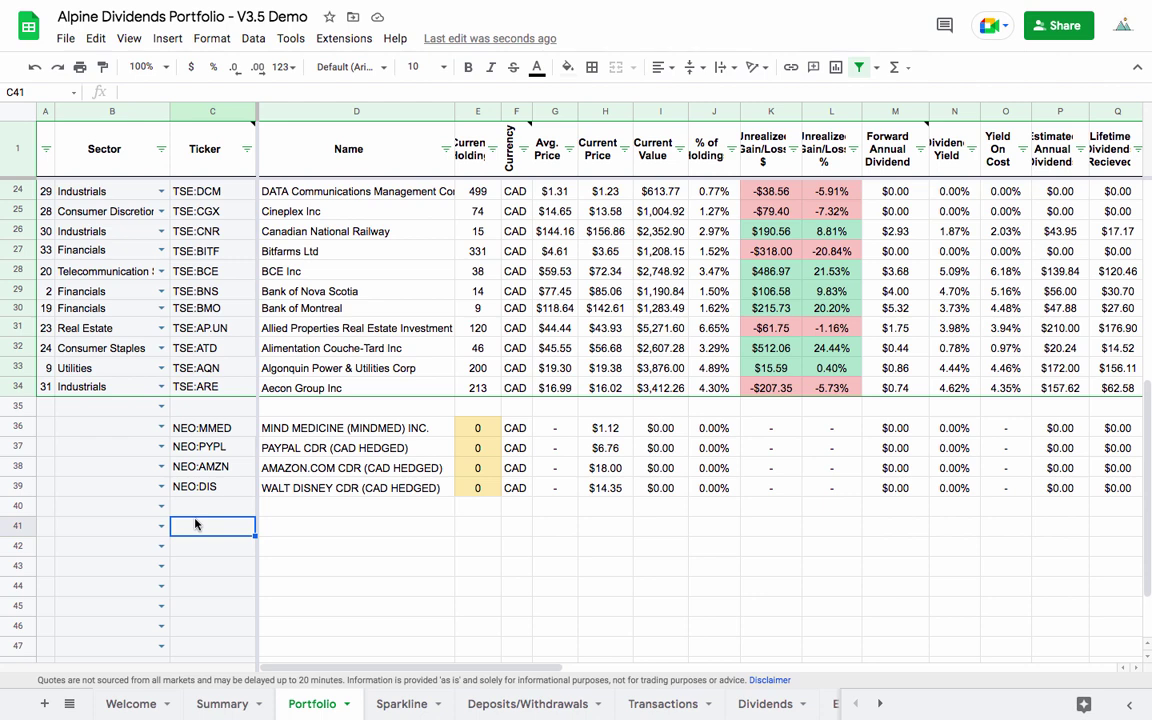
type("NY")
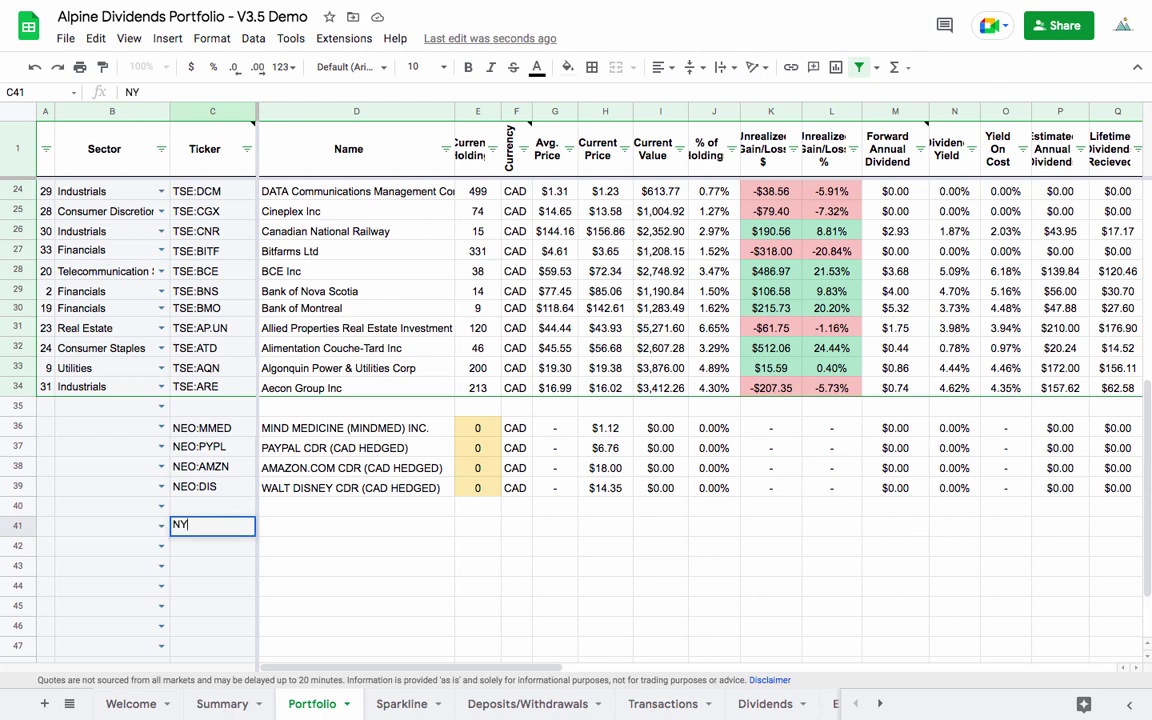
type("SEAMERICAN:CLM")
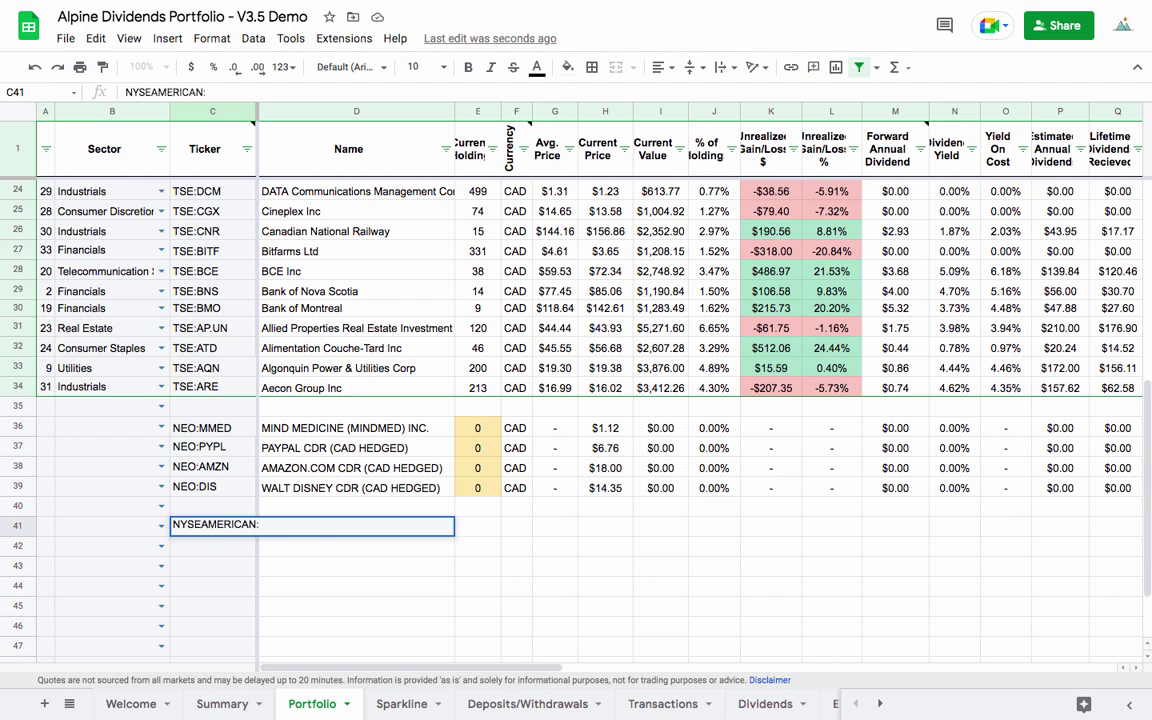
key("Return")
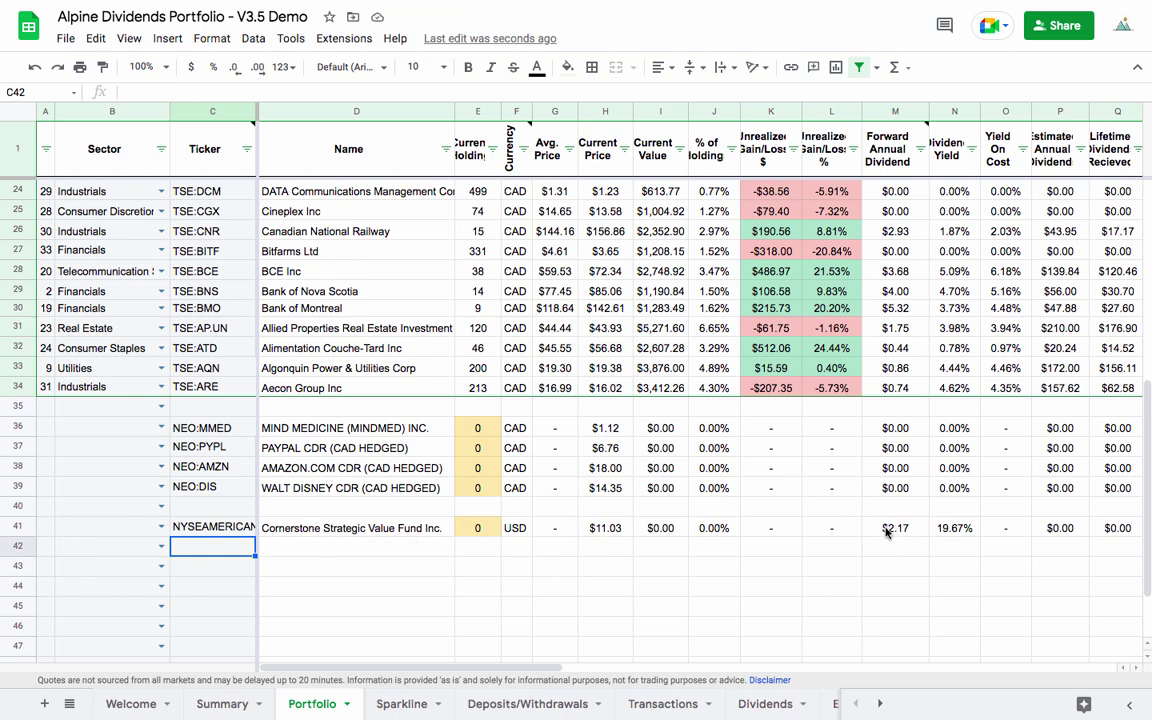
Delete all the test tickers from cells C36:C42 of the Portfolio sheet
scroll(230, 402, "down", 2)
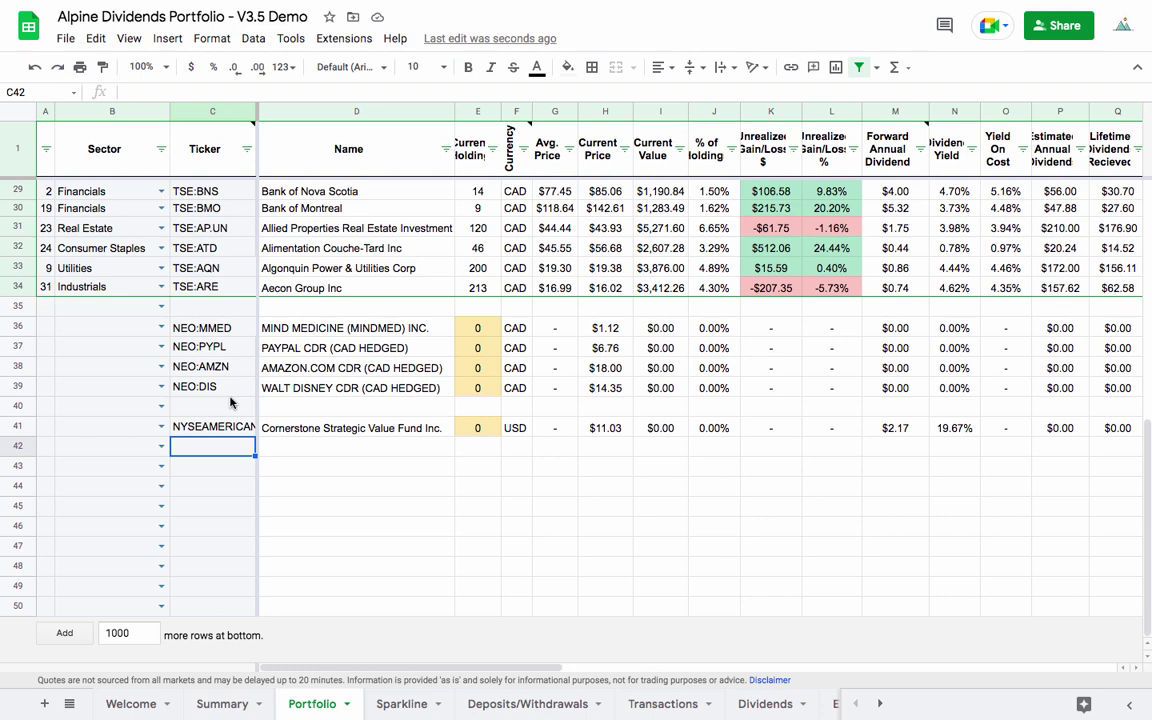
left_click_drag(222, 328, 218, 440)
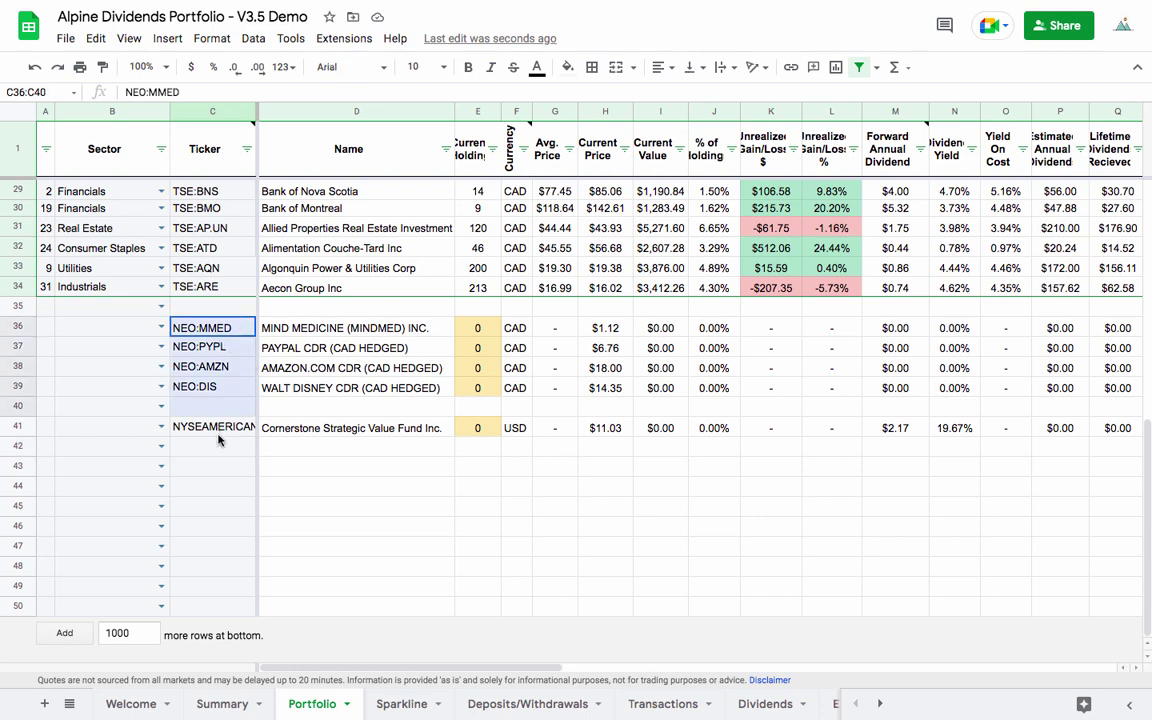
key("Delete")
Inspect the Forward Annual Dividend cells for TSE:TD and TSE:WCN and the column's note, and open the Summary sheet
scroll(218, 440, "up", 10)
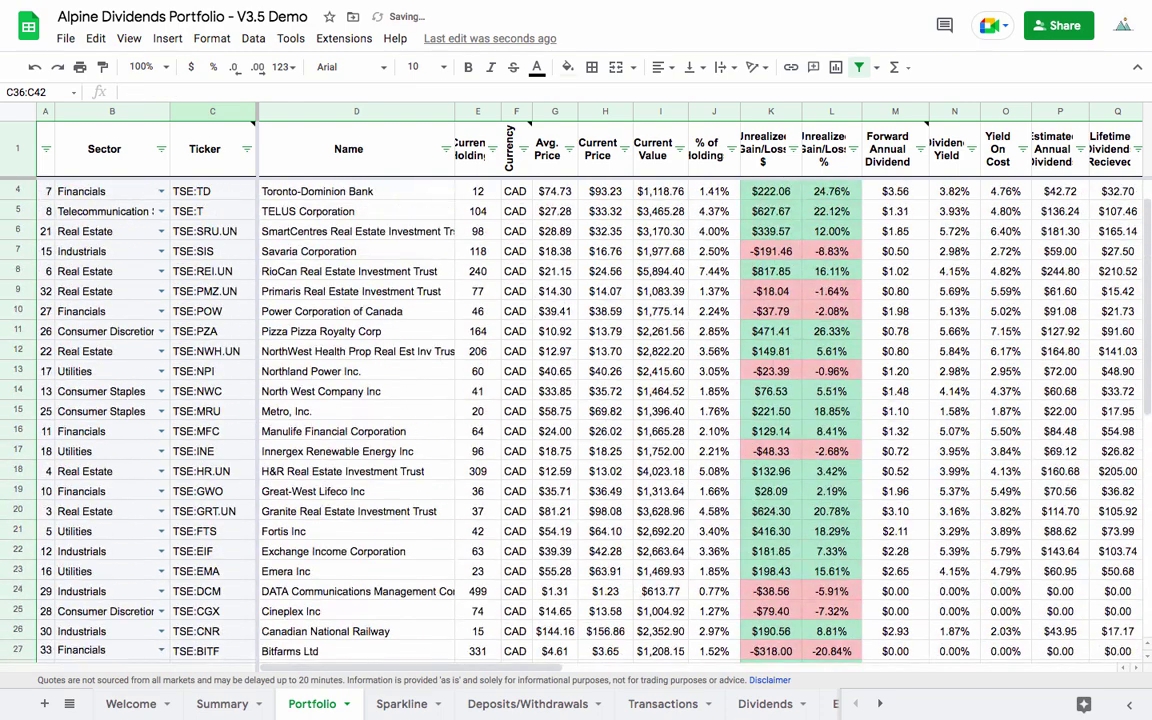
scroll(218, 440, "up", 1)
left_click(895, 231)
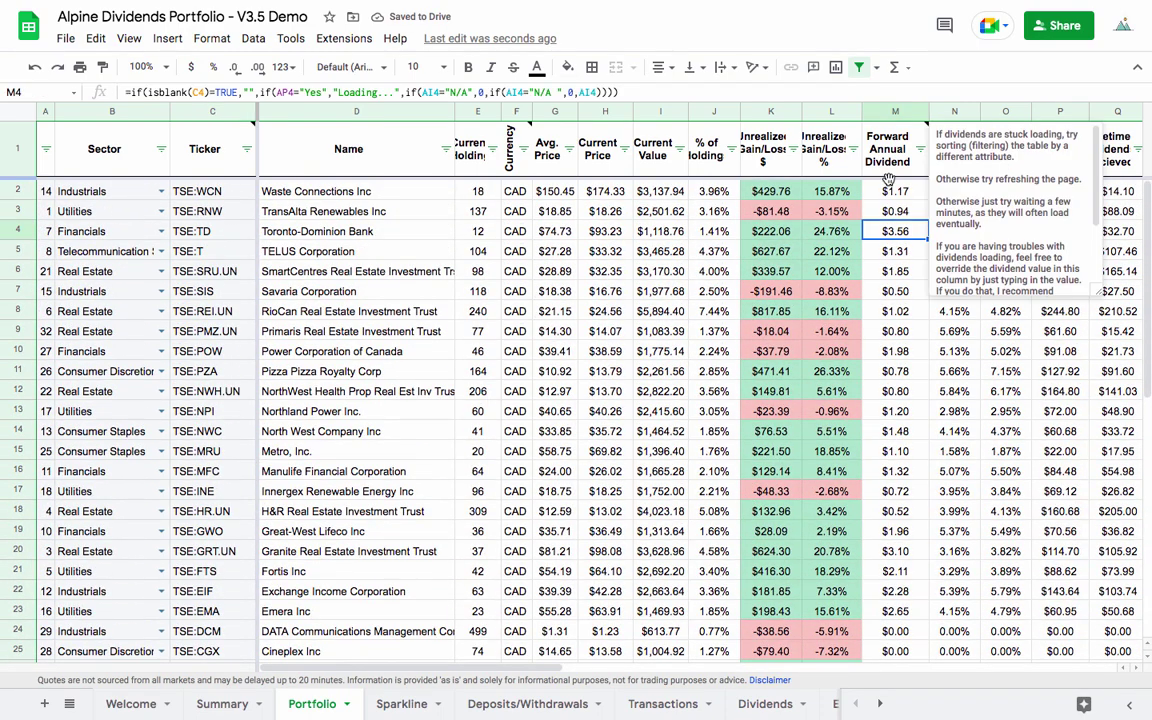
left_click(890, 191)
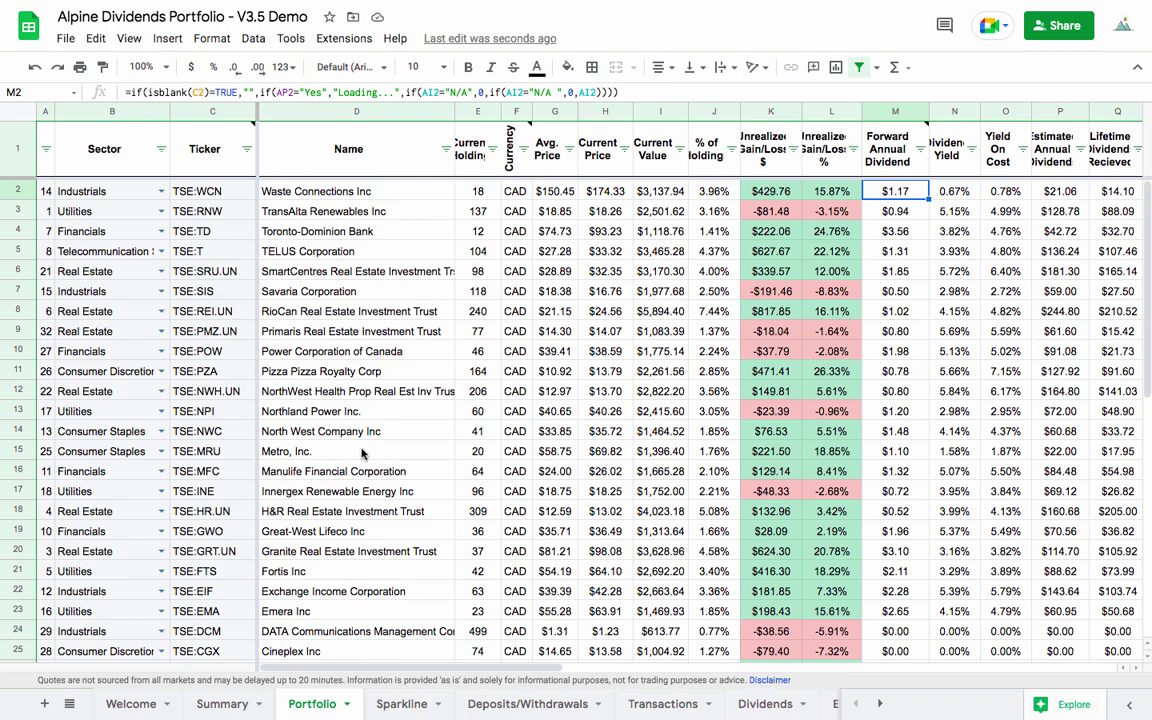
left_click(222, 703)
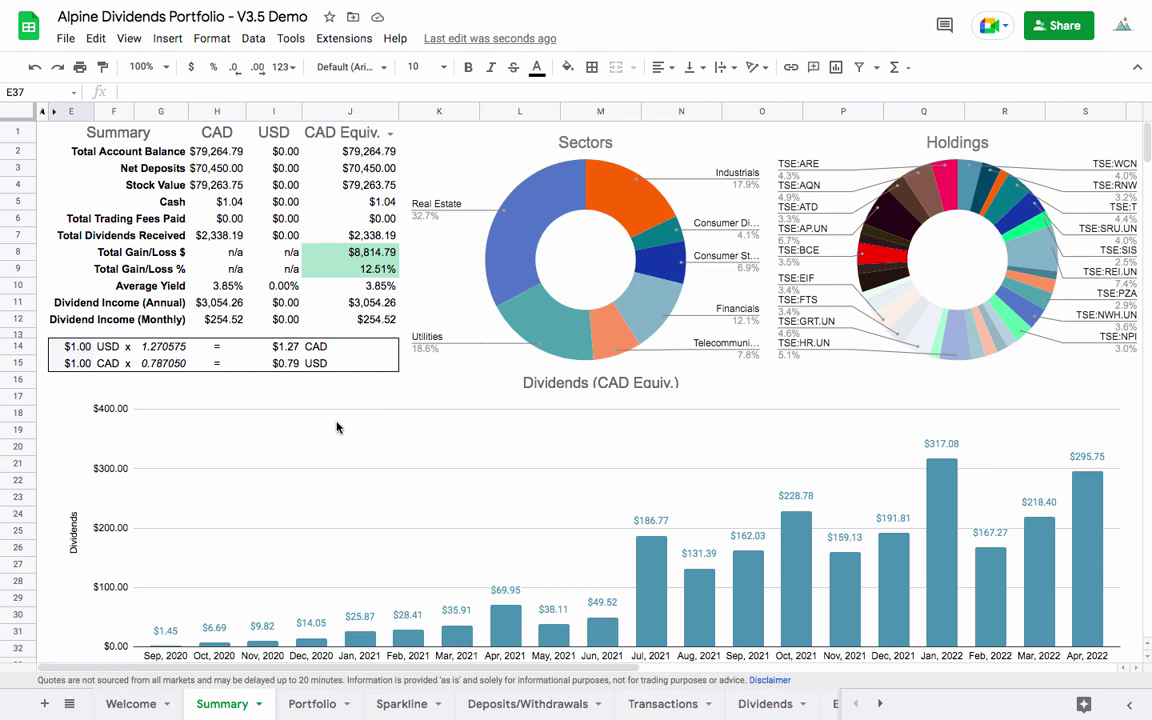
Review the Forward Annual Dividend column in the Portfolio sheet, including the cell for TSE:SIS
left_click(312, 703)
left_click(893, 291)
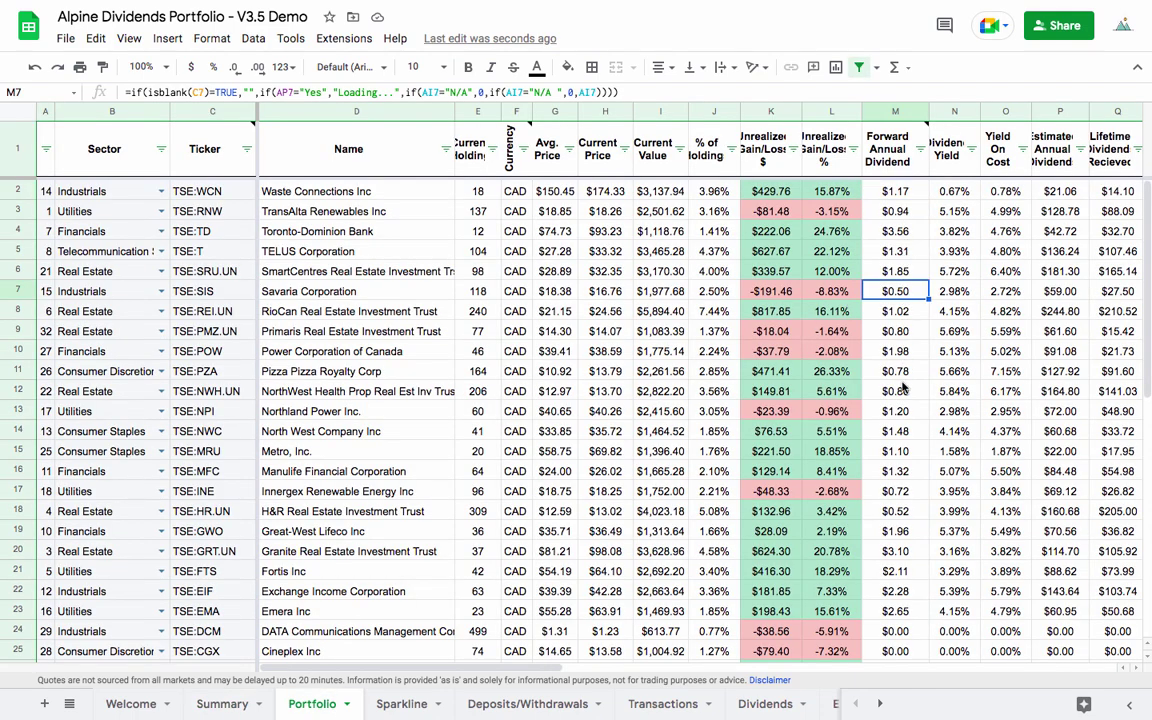
scroll(905, 370, "down", 5)
scroll(903, 385, "up", 5)
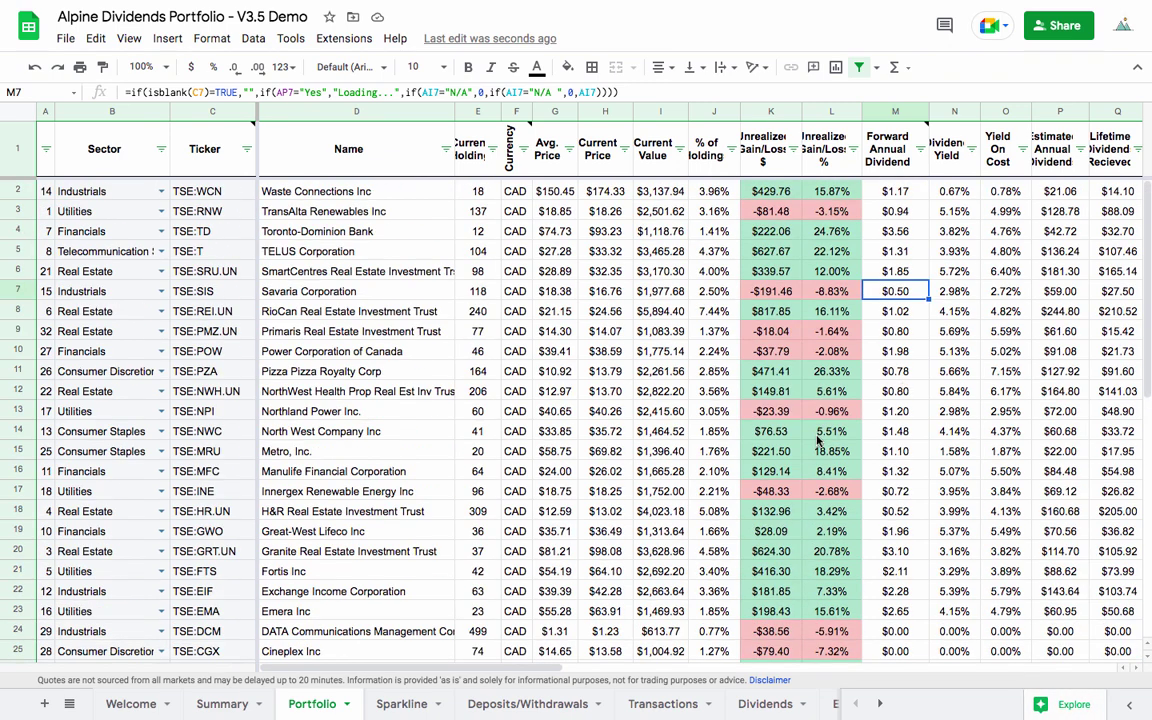
Inspect the CAD-equivalent Average Yield and annual Dividend Income cells in the Summary sheet
left_click(230, 703)
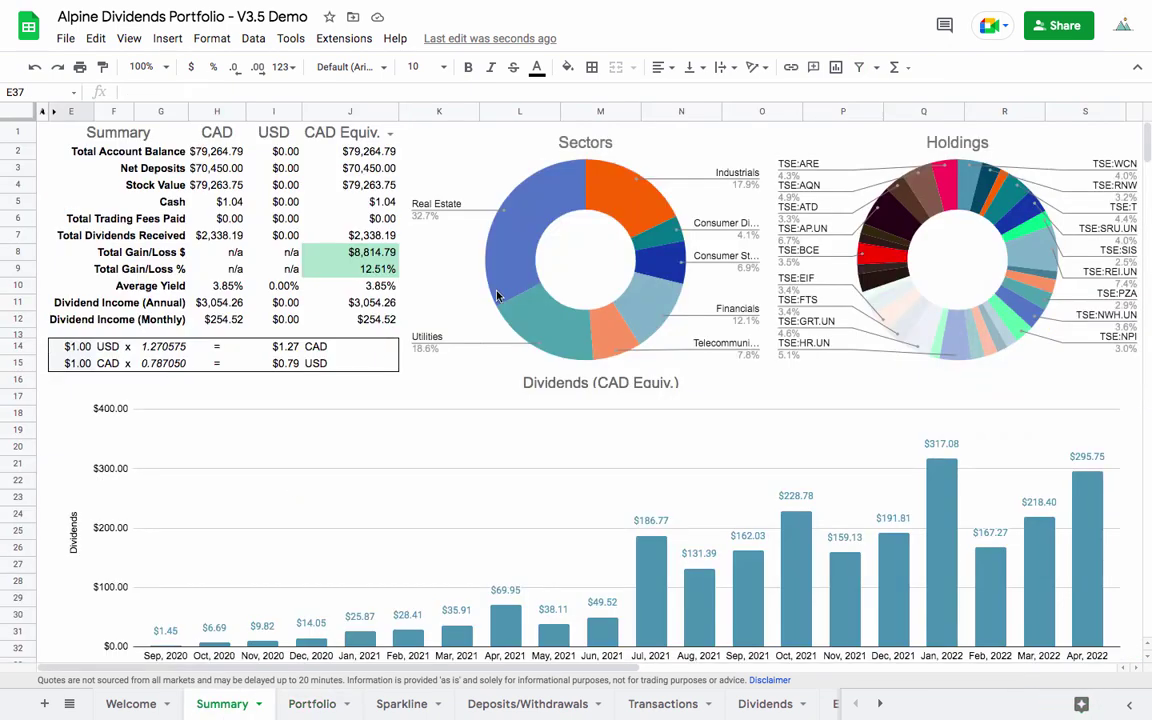
left_click(380, 304)
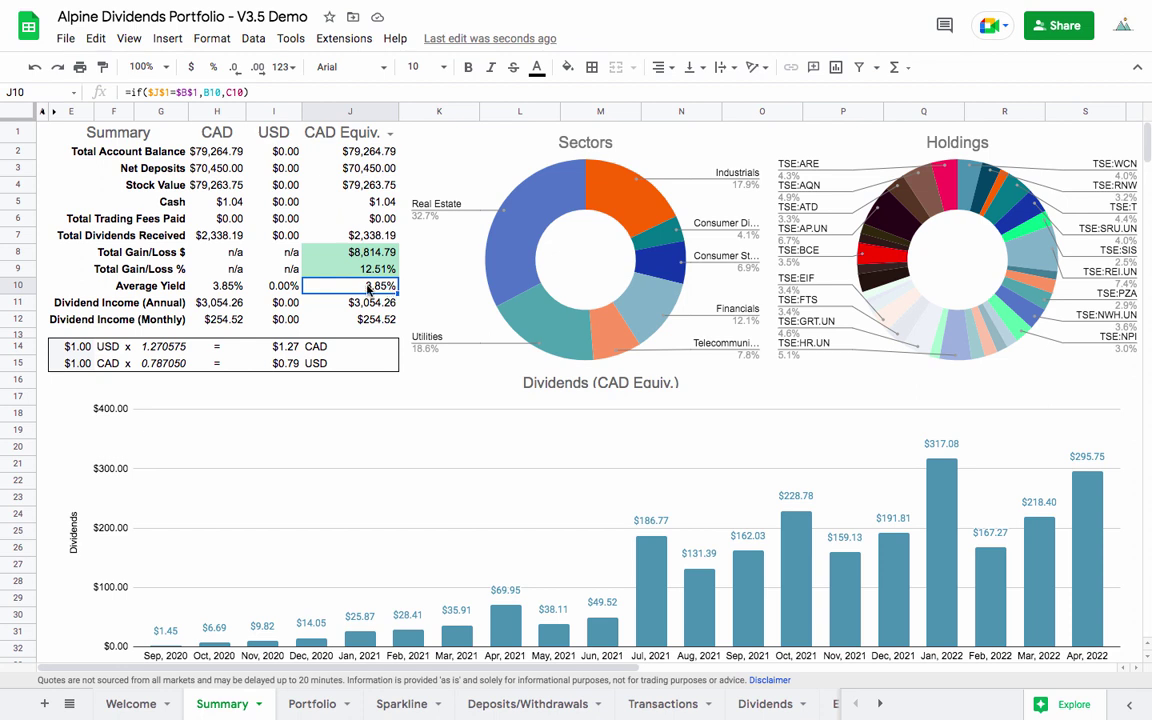
key("Down")
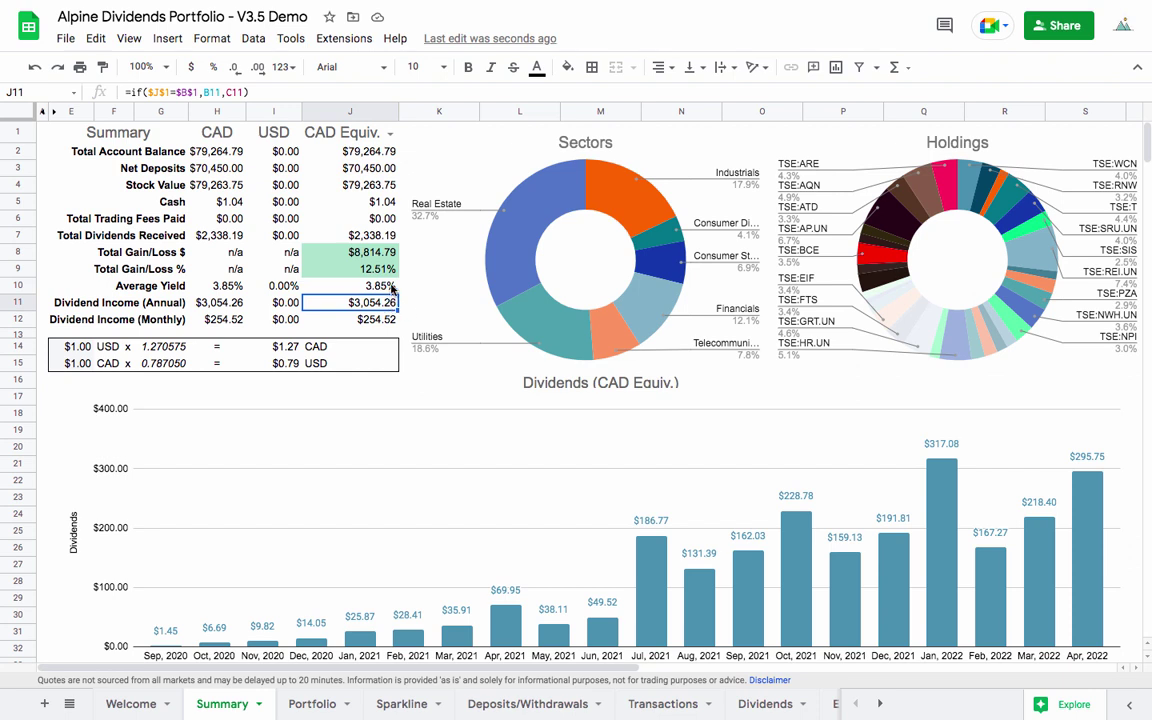
left_click(390, 288)
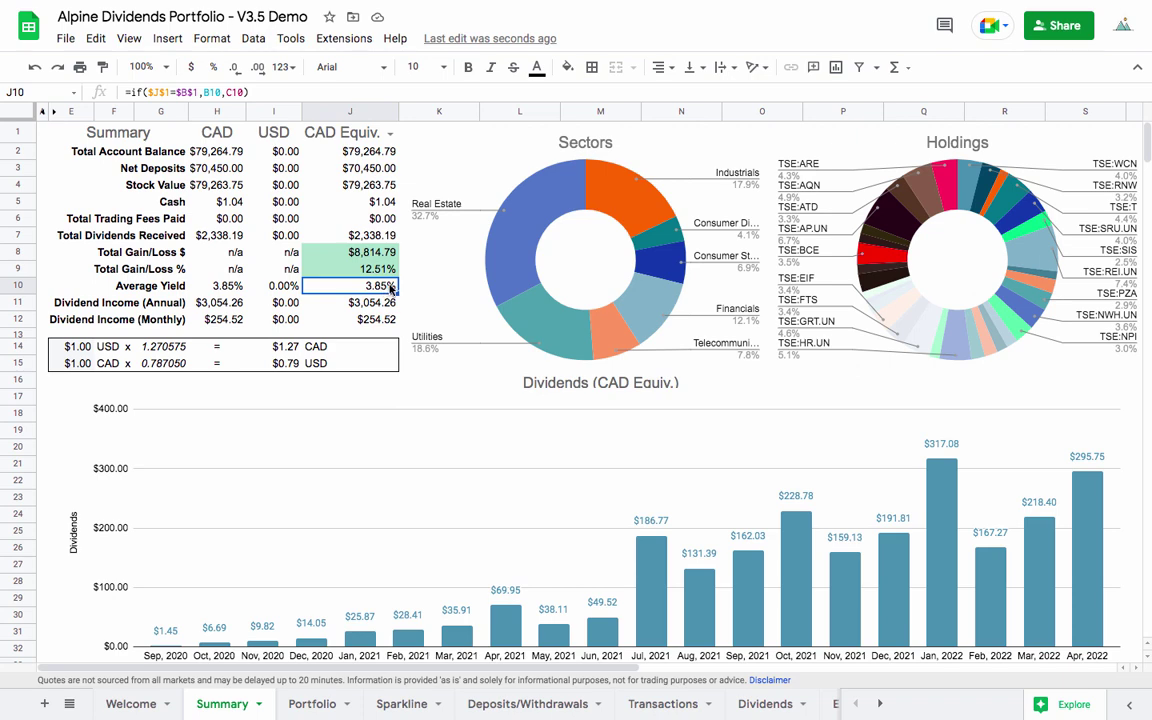
Sort the Portfolio table by Name from A to Z
left_click(310, 703)
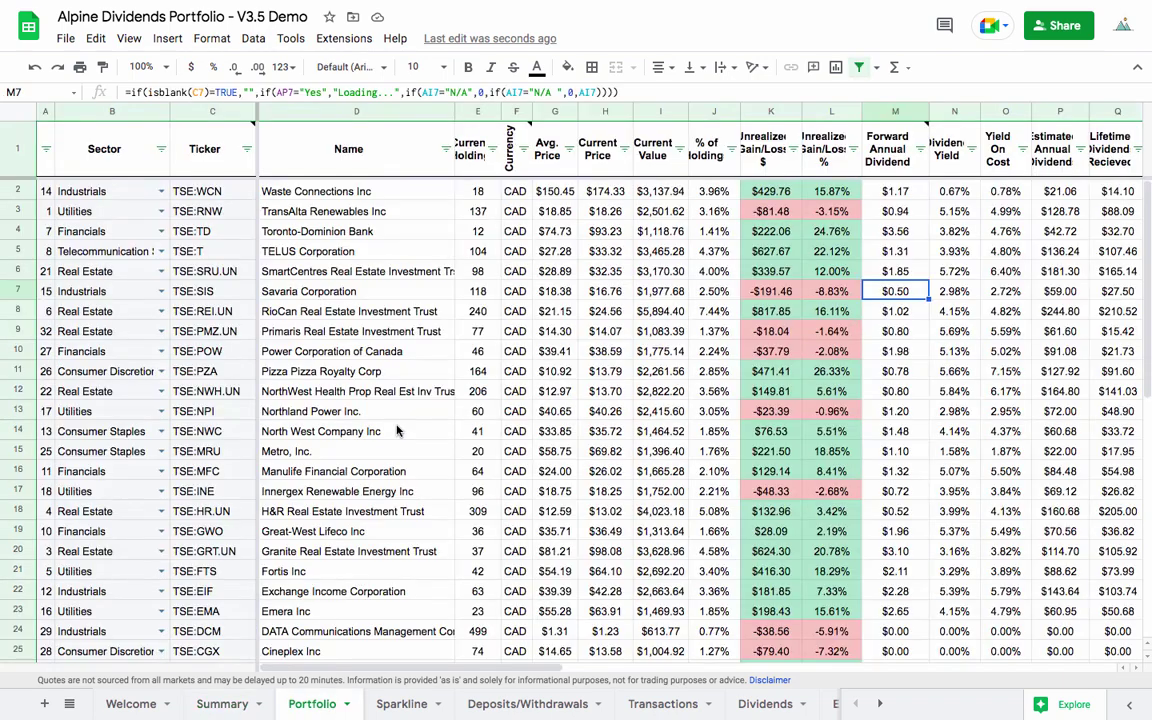
left_click(424, 274)
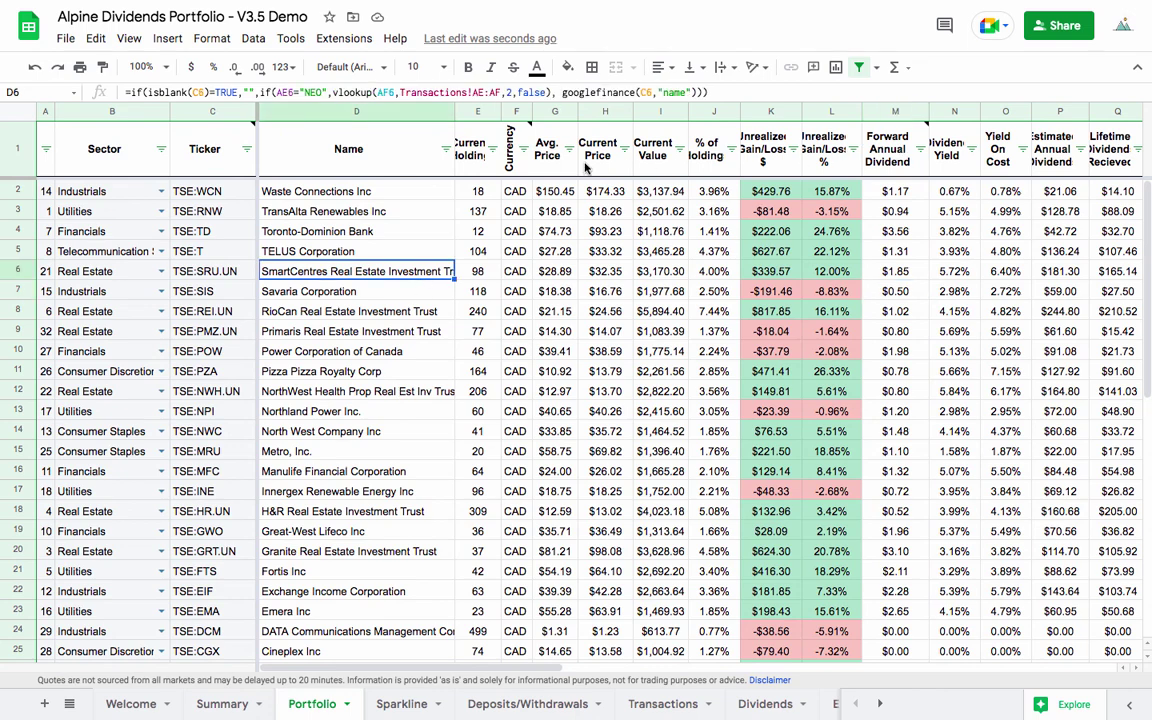
mouse_move(588, 191)
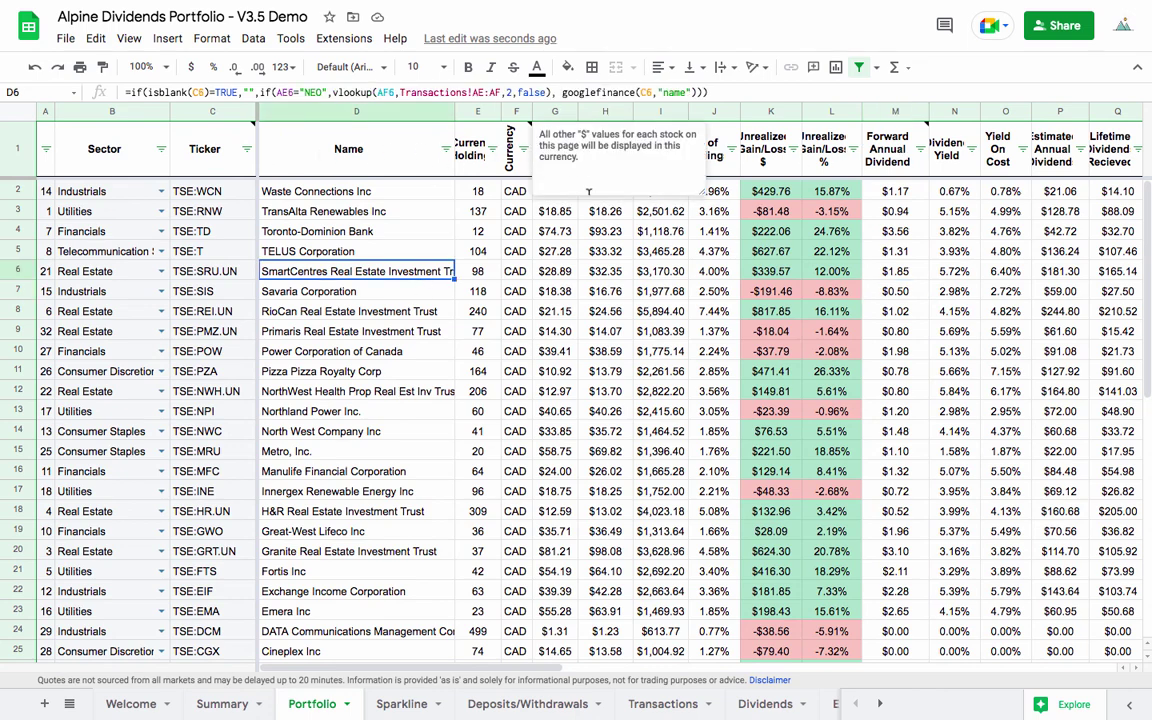
left_click(446, 149)
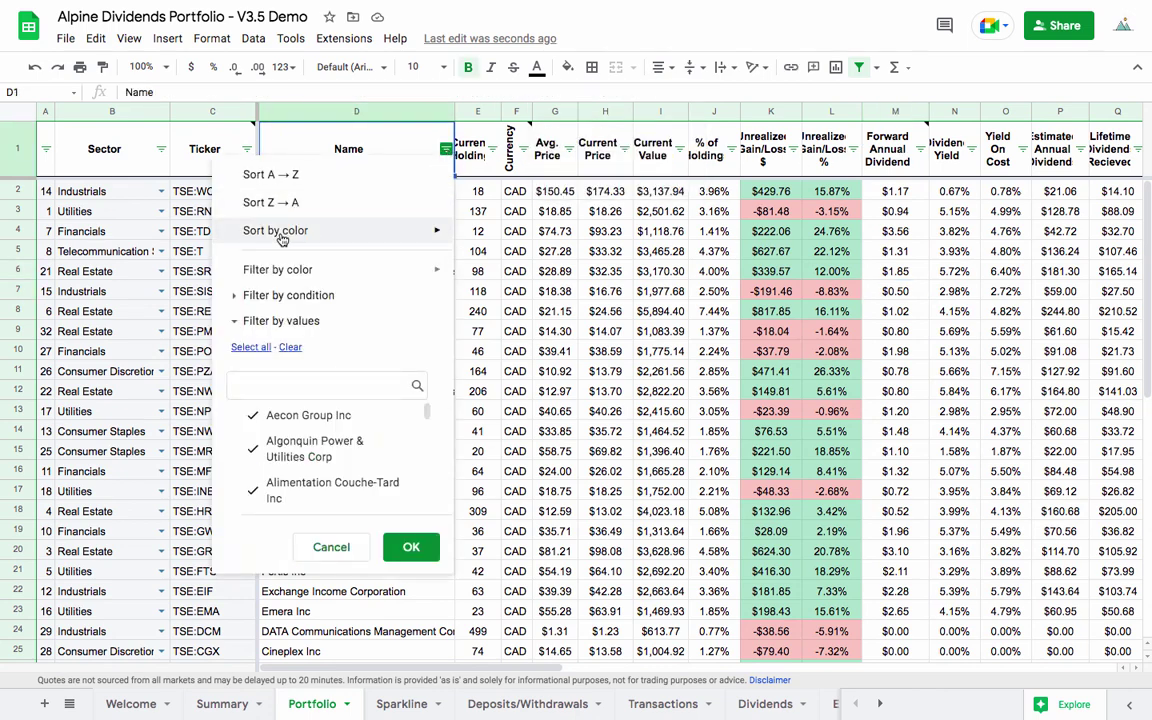
left_click(283, 176)
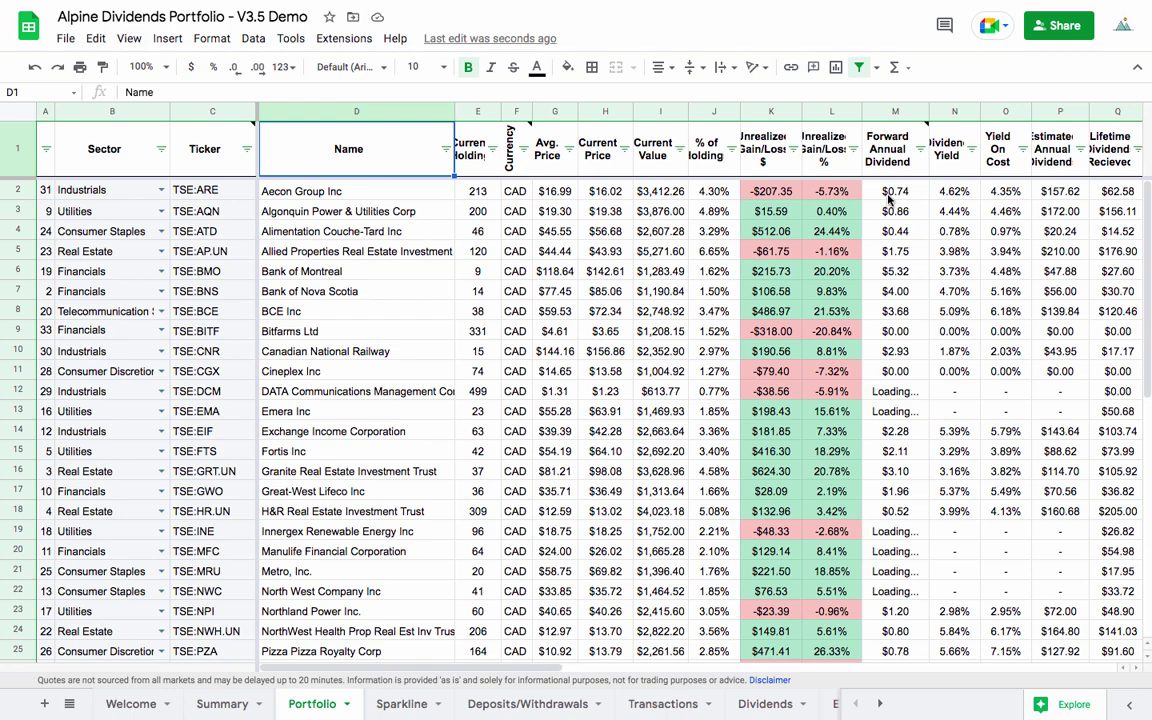
Inspect the Forward Annual Dividend cells for TSE:DCM, TSE:EMA, TSE:INE and TSE:MFC
left_click(893, 391)
left_click(895, 411)
left_click(897, 531)
left_click(899, 553)
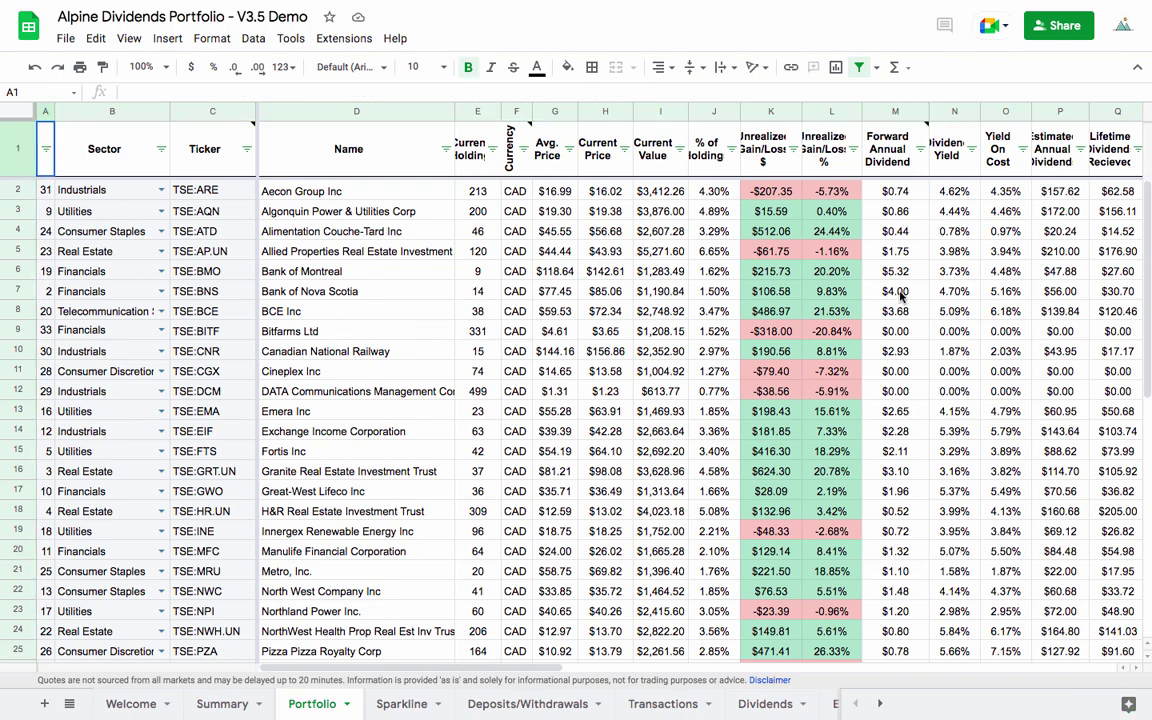
Review the Forward Annual Dividend values of all holdings, including TSE:BITF, TSE:EIF and TSE:MRU
scroll(900, 268, "down", 2)
scroll(900, 295, "down", 1)
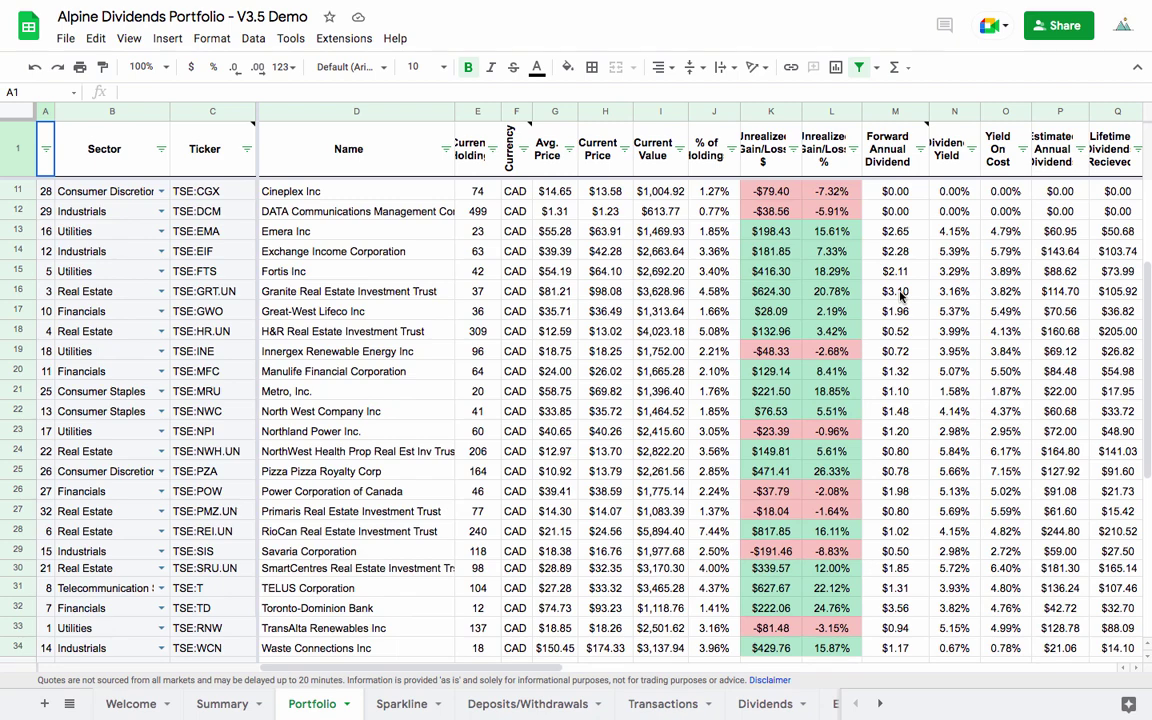
scroll(900, 292, "down", 1)
scroll(901, 260, "up", 4)
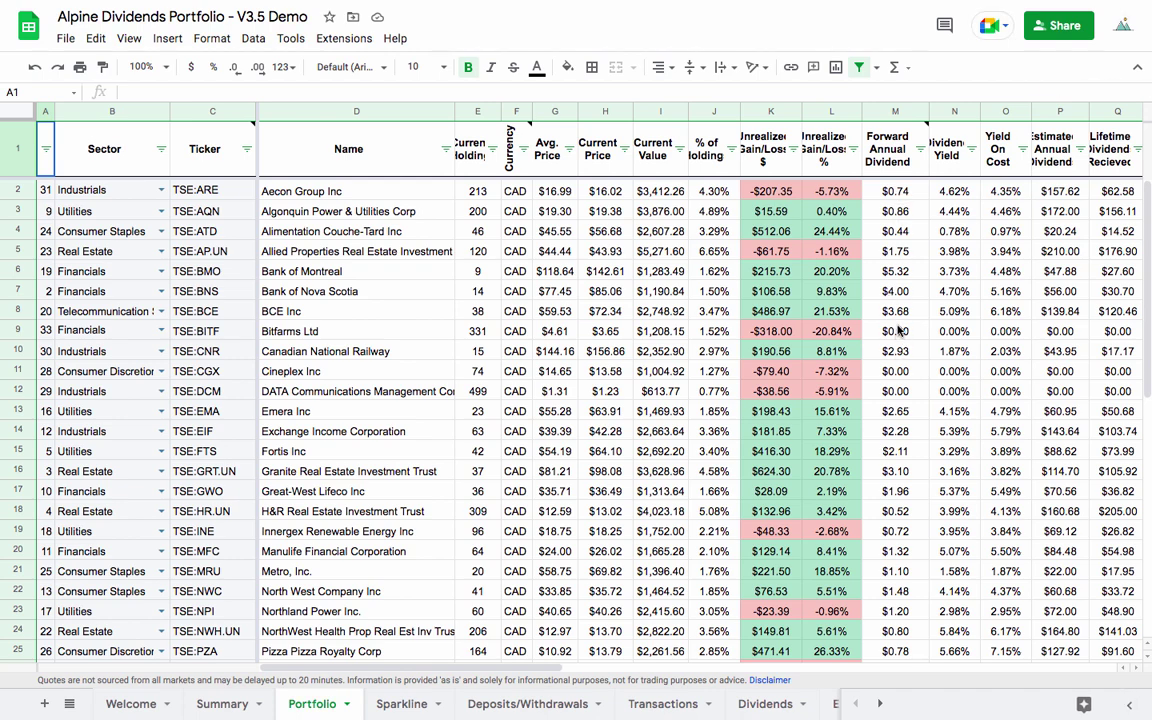
left_click(895, 331)
left_click(895, 431)
left_click(898, 573)
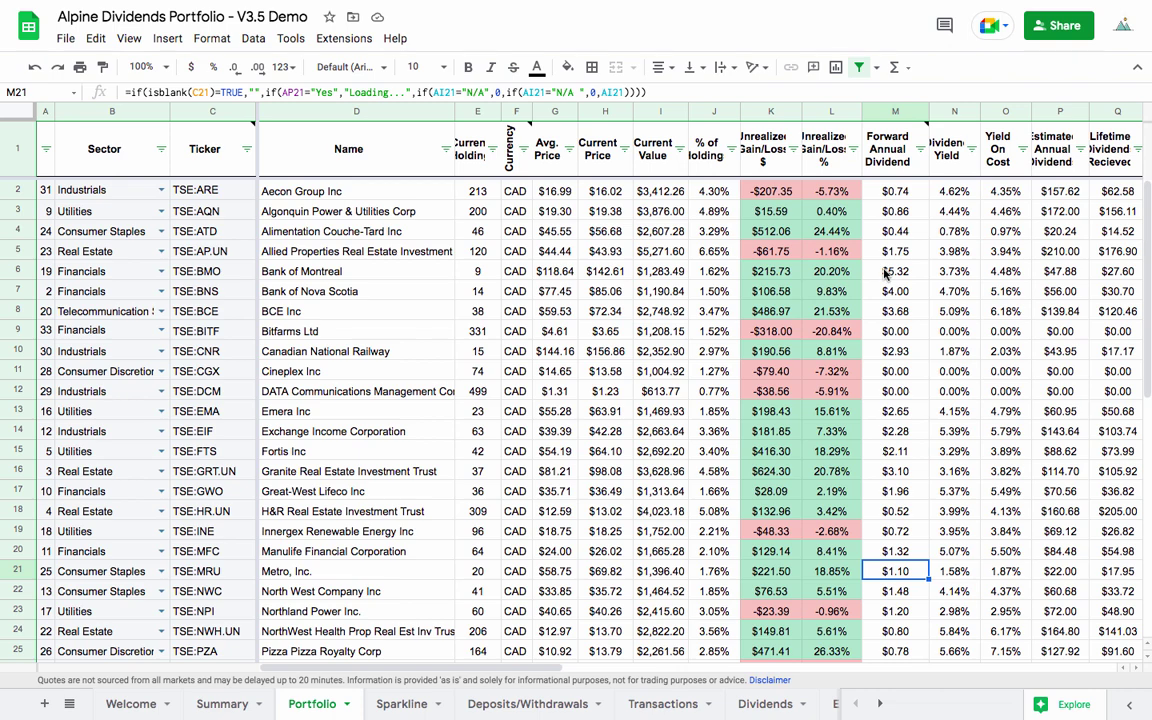
Examine the monthly dividends bar chart in the Summary sheet and the note on its data table
left_click(226, 702)
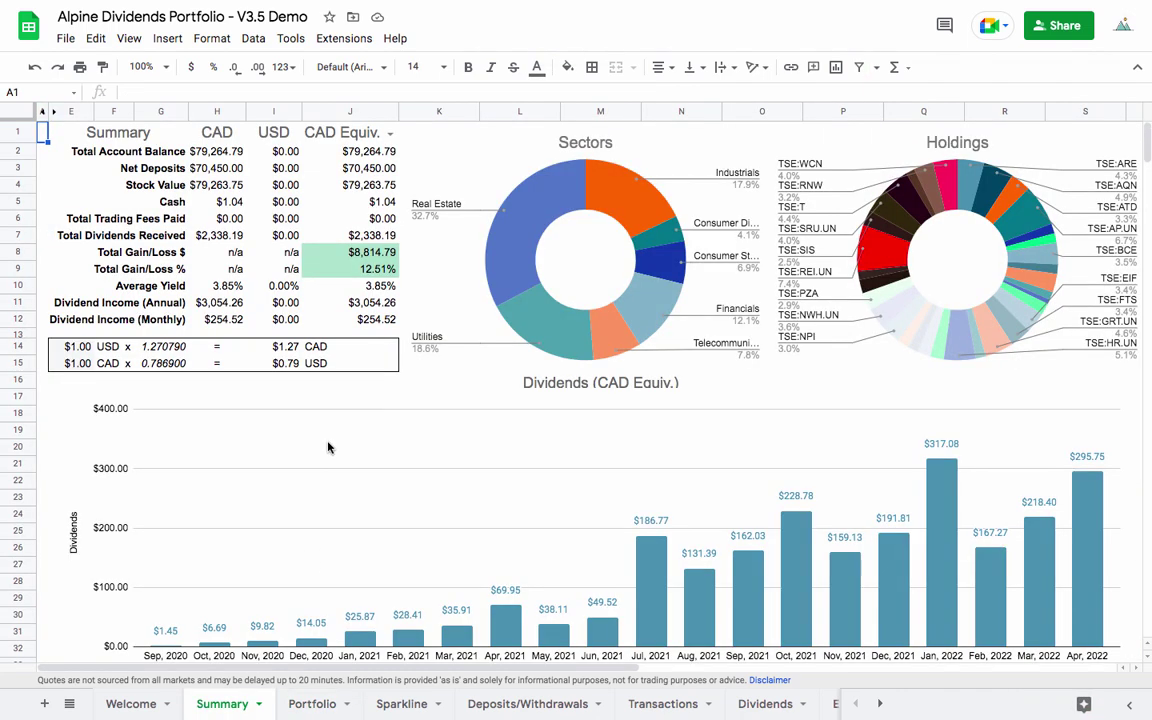
scroll(328, 447, "down", 1)
left_click(150, 538)
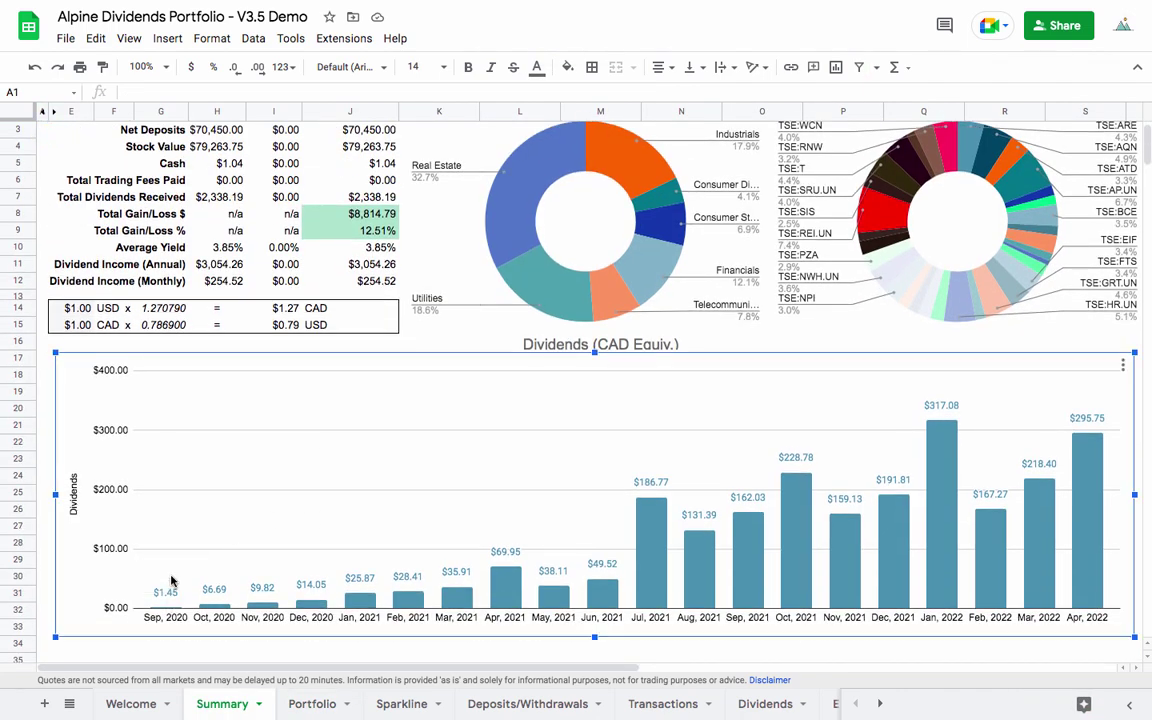
mouse_move(713, 553)
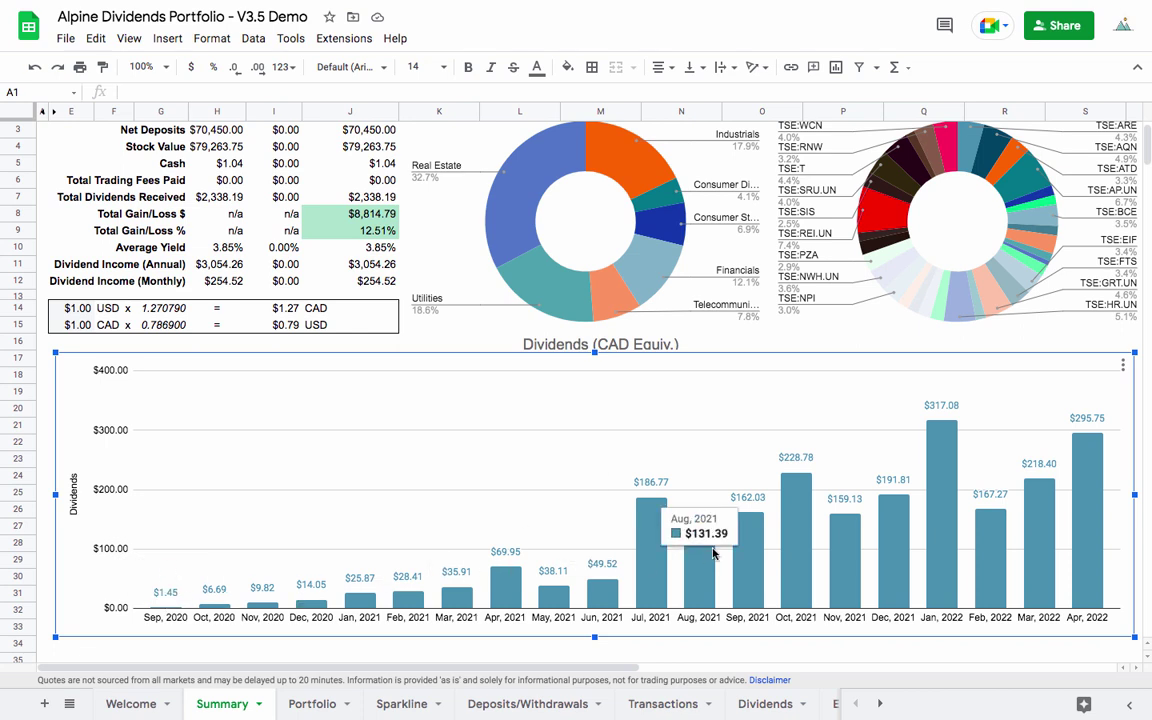
scroll(713, 553, "up", 1)
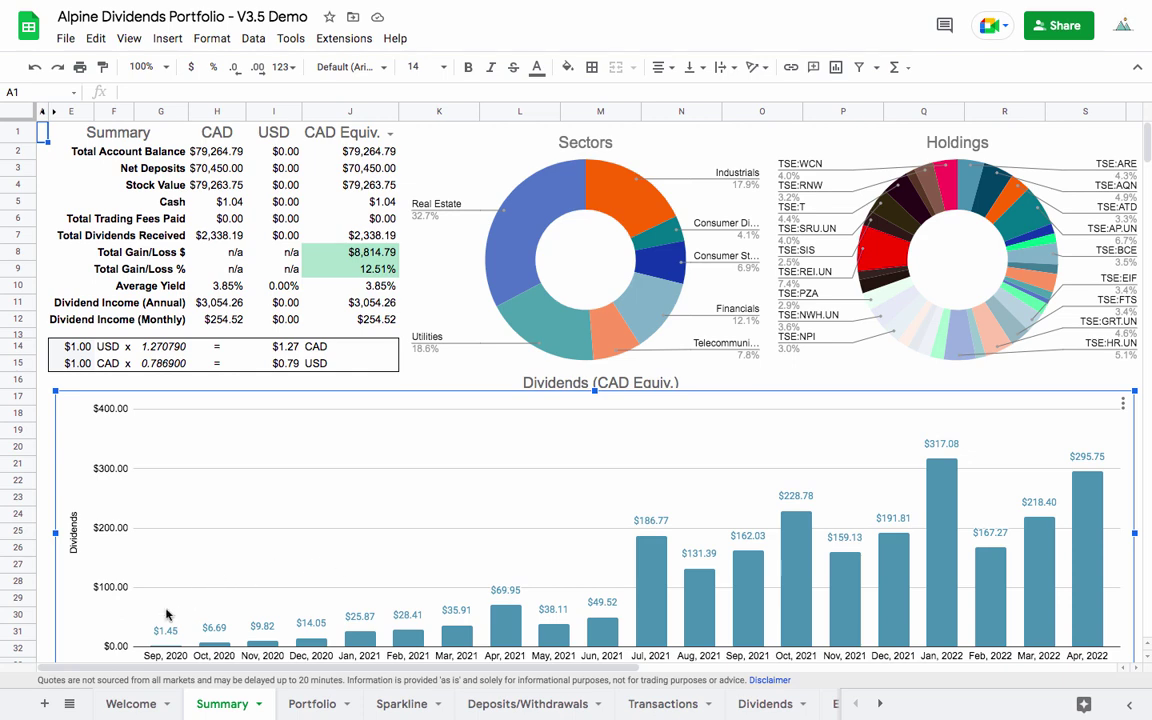
scroll(170, 617, "down", 3)
scroll(382, 598, "down", 1)
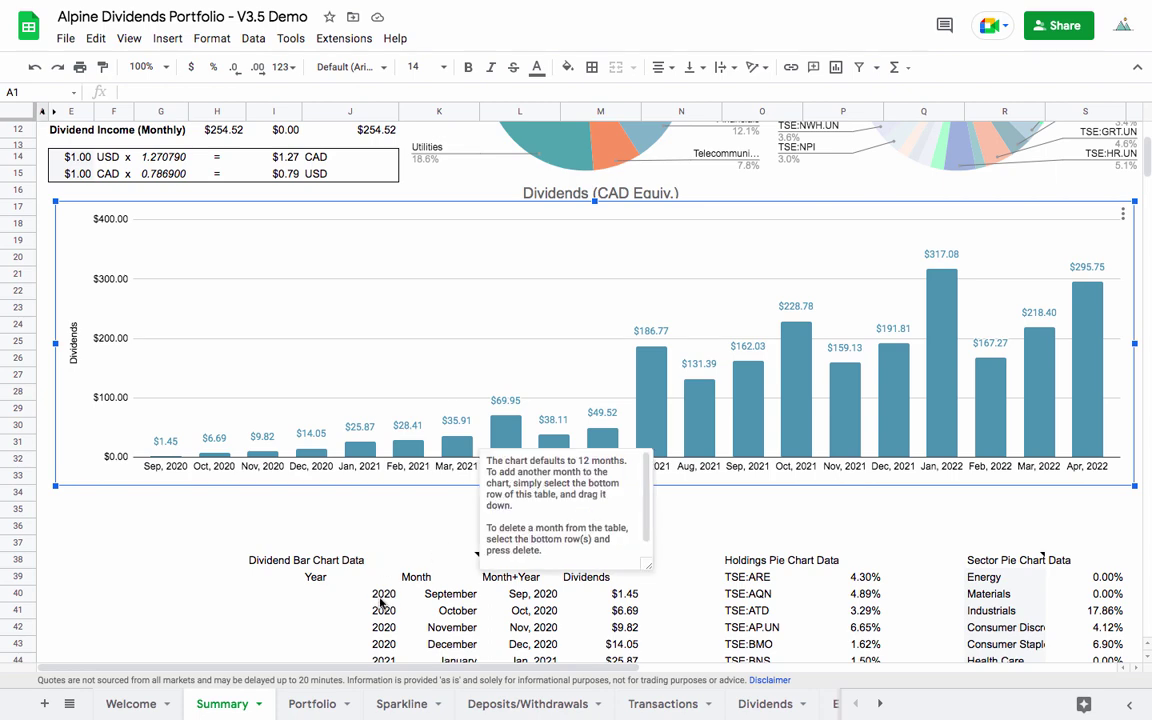
scroll(222, 558, "up", 4)
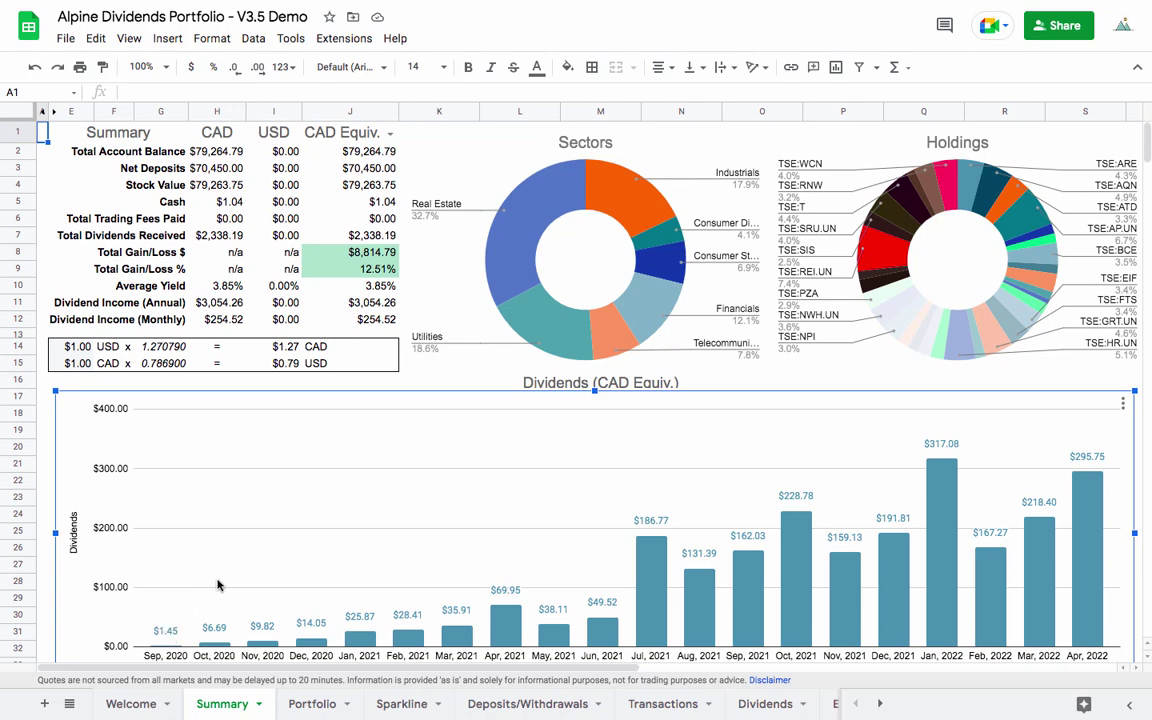
Extend the Dividend Bar Chart Data table by filling row 59 down to row 61, adding May and June 2022
scroll(303, 640, "down", 3)
scroll(420, 494, "down", 2)
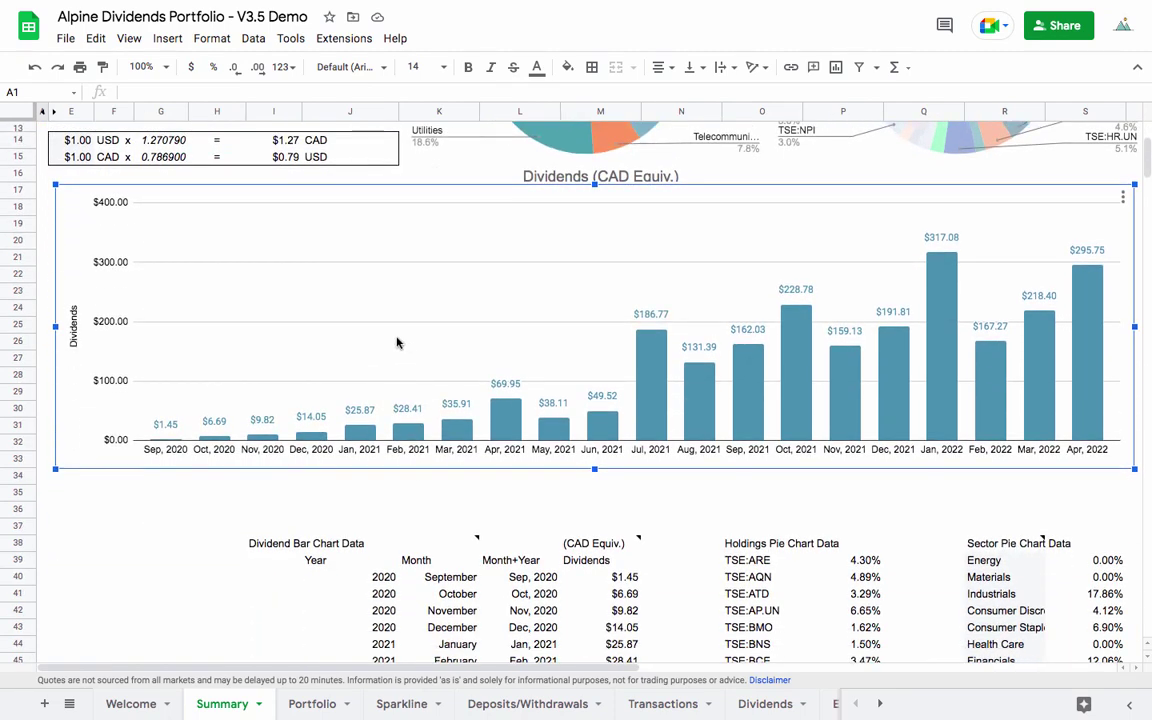
scroll(593, 413, "down", 6)
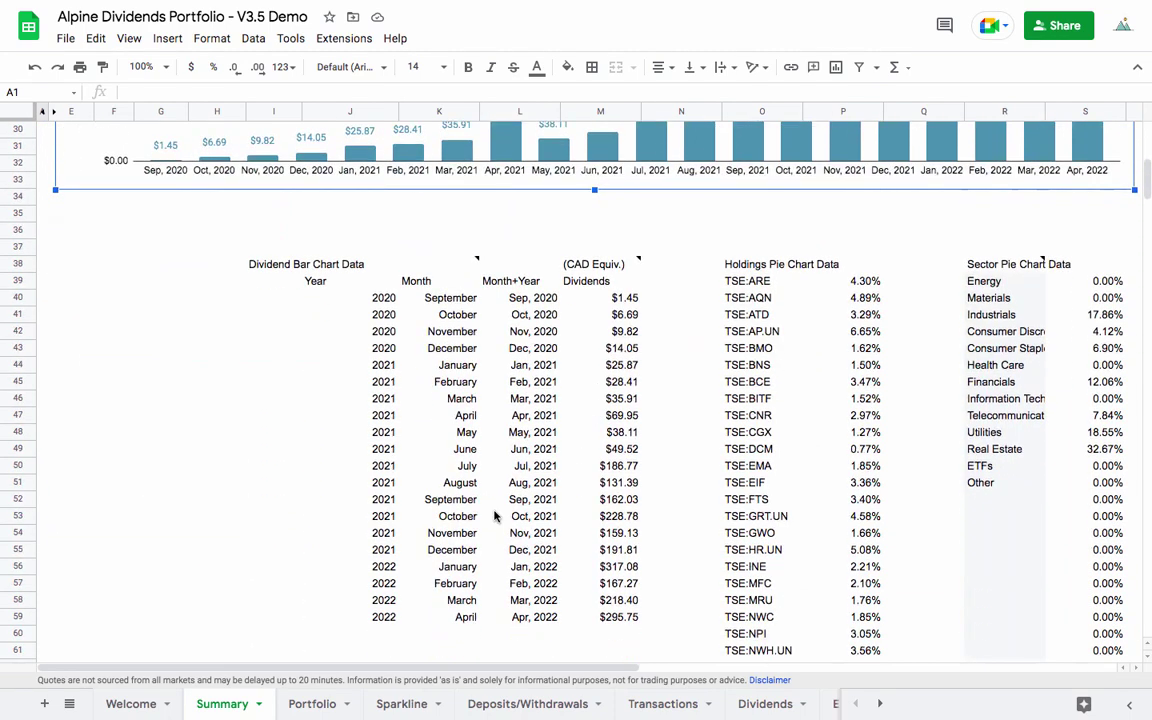
left_click(421, 616)
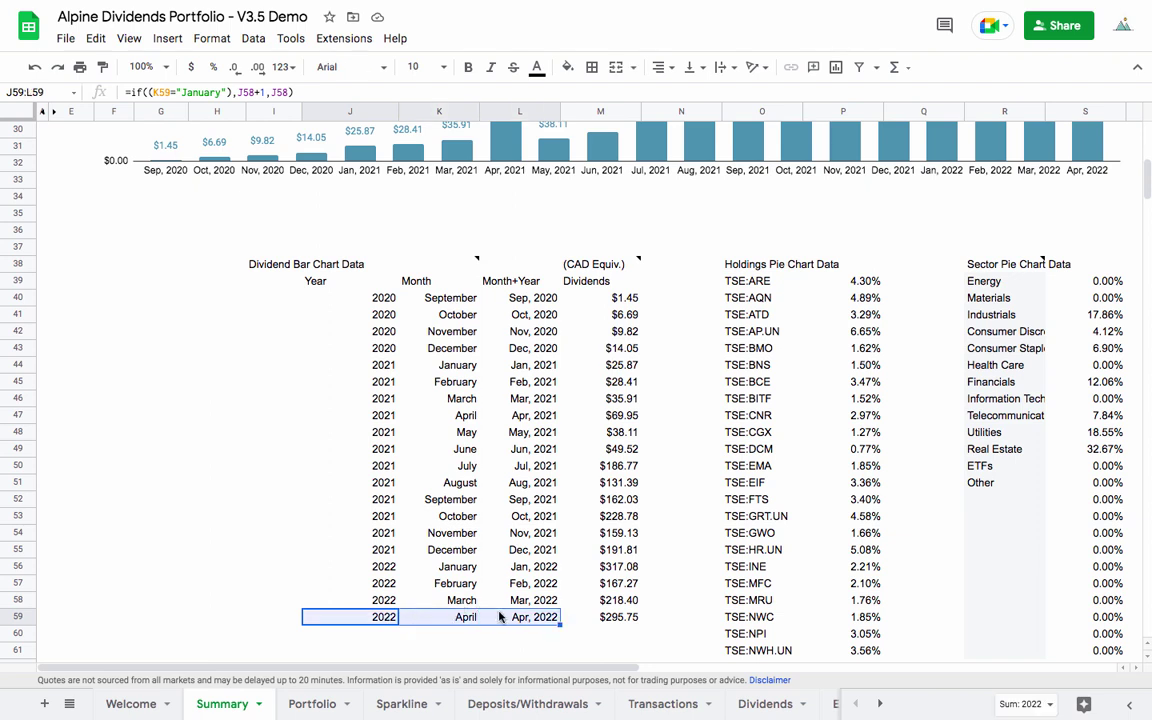
left_click(450, 630)
left_click_drag(385, 617, 638, 652)
scroll(1064, 297, "up", 4)
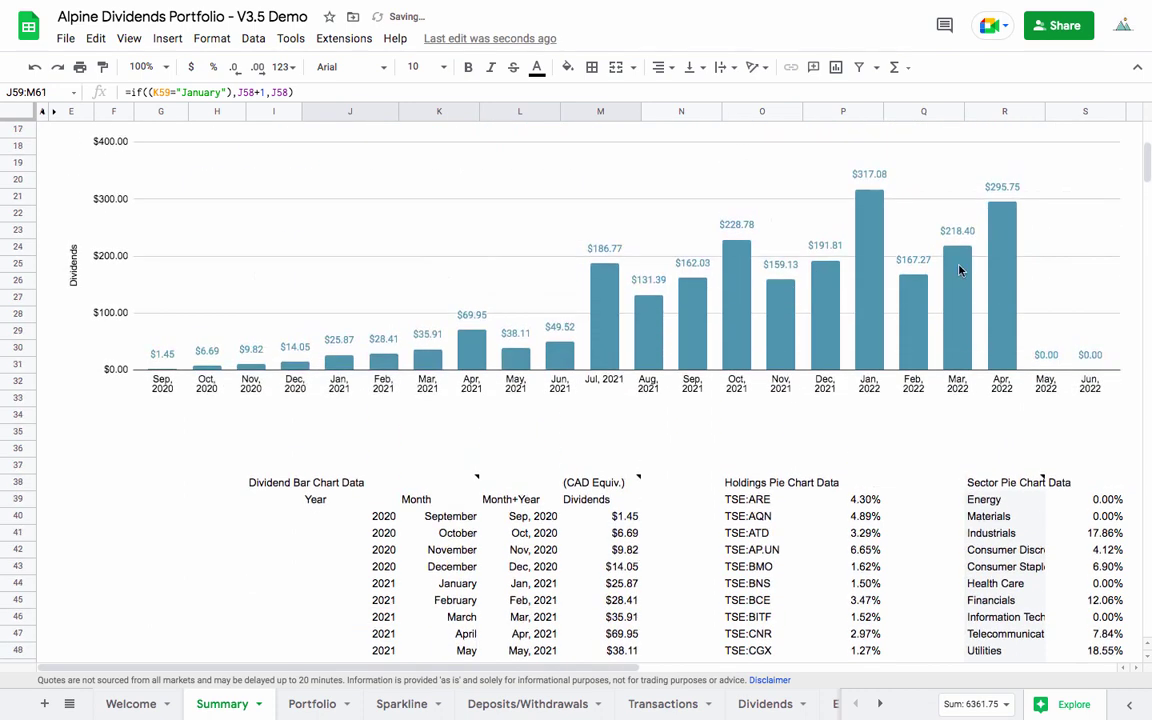
Delete the May and June 2022 rows in J60:M61 from the Dividend Bar Chart Data table
scroll(1010, 404, "down", 5)
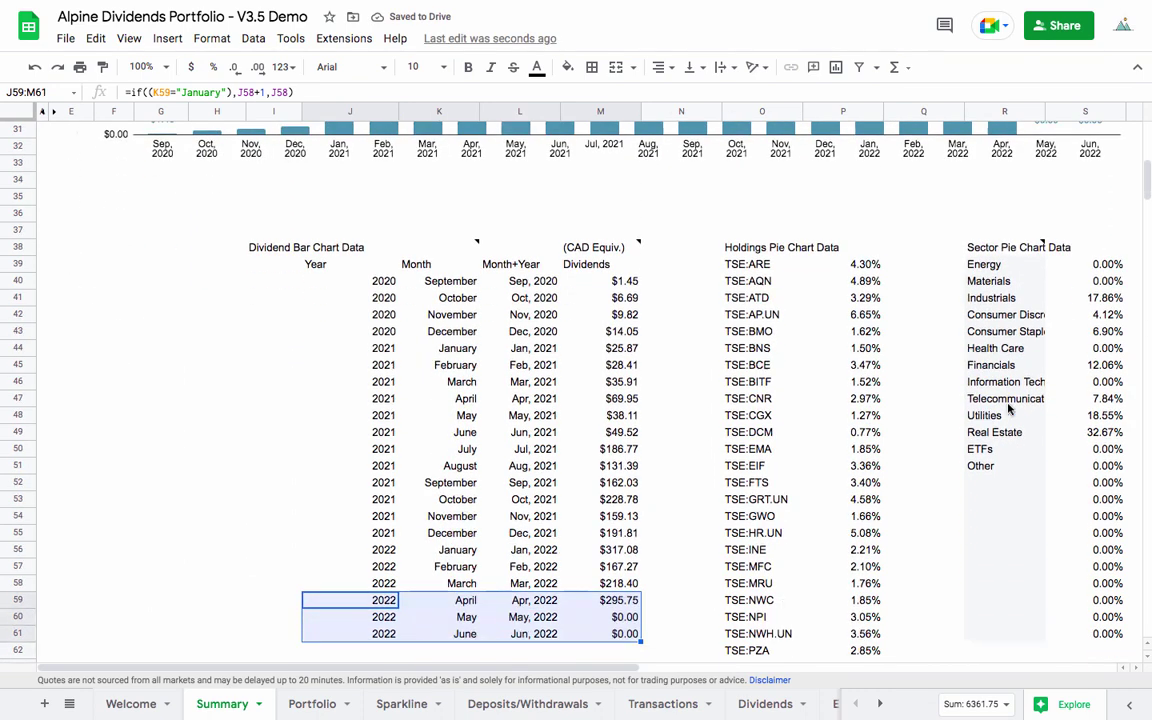
left_click_drag(600, 634, 395, 621)
key("Delete")
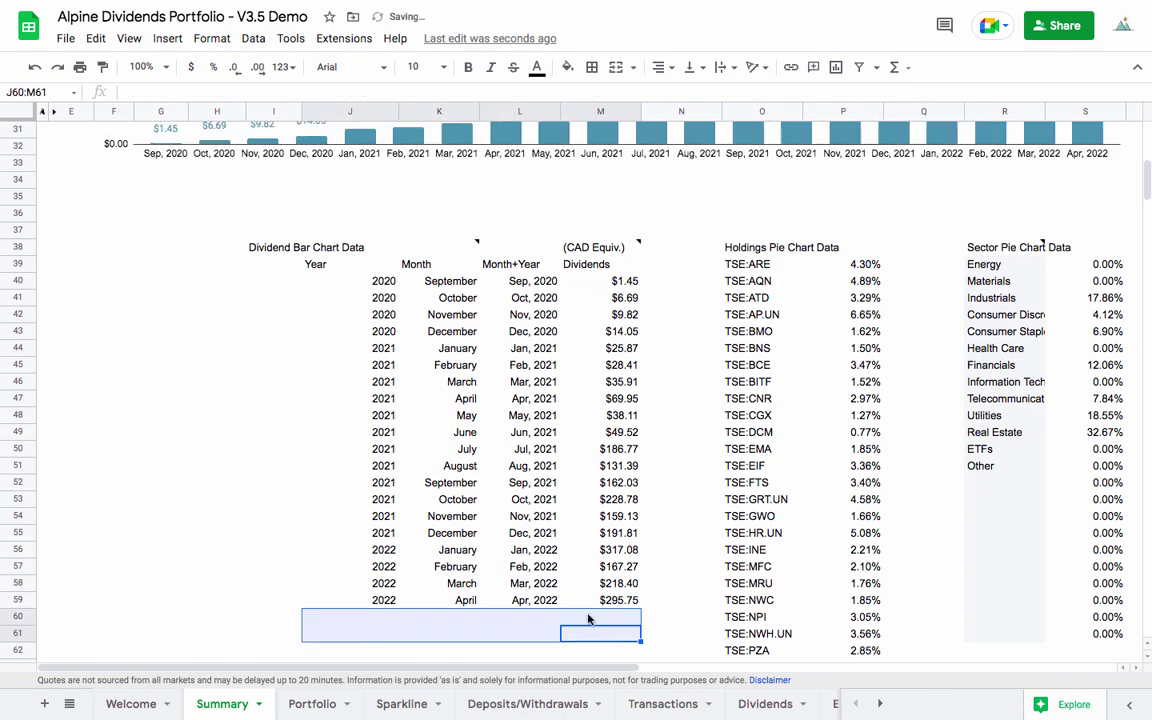
Clear J52:M60 of the Dividend Bar Chart Data table to shorten the dividends chart, and undo the deletion
key("Up")
left_click_drag(465, 590, 370, 483)
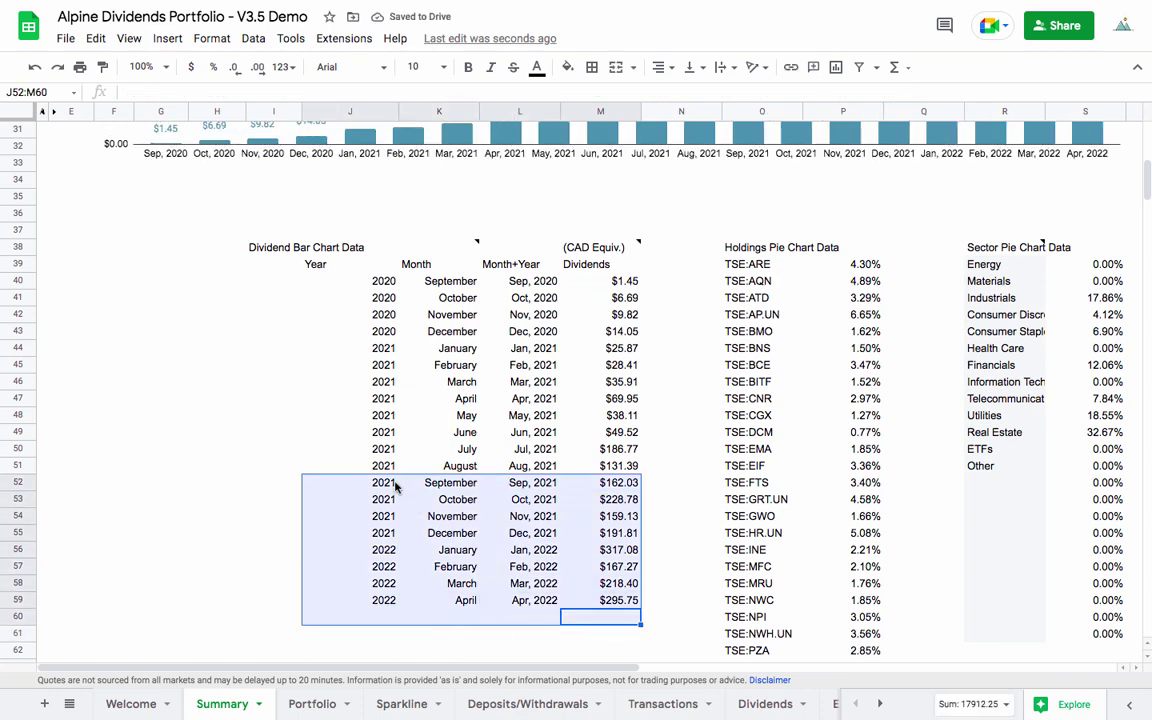
key("Delete")
scroll(560, 358, "up", 5)
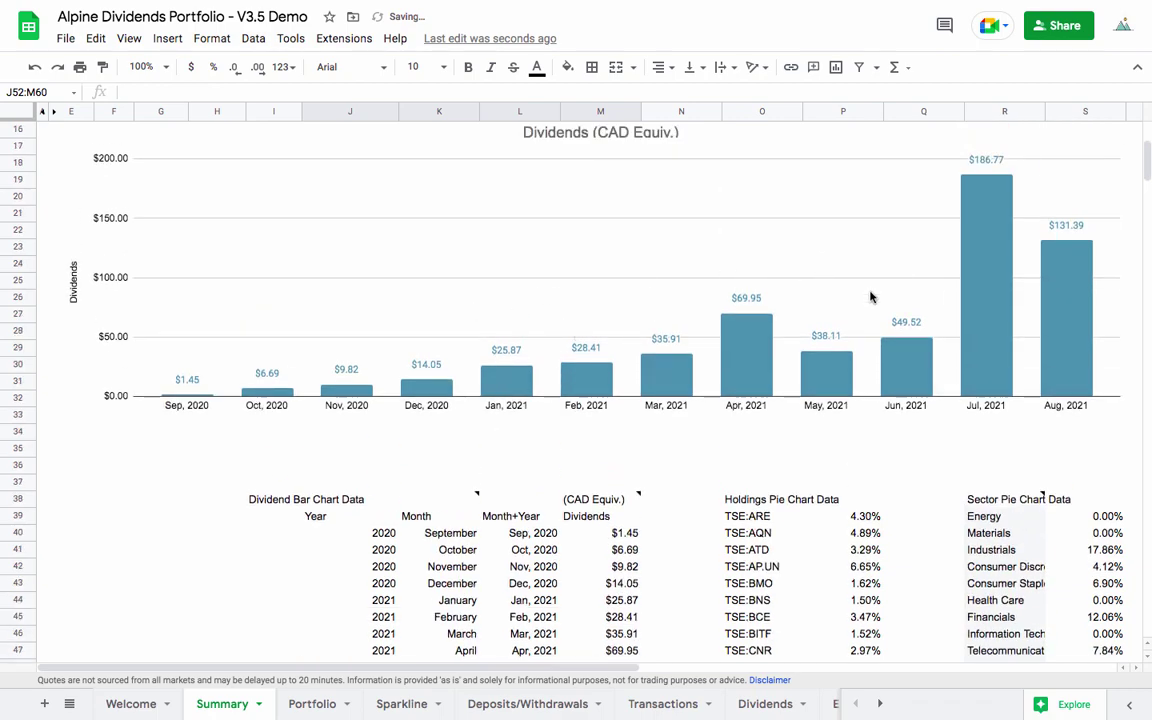
key("ctrl+z")
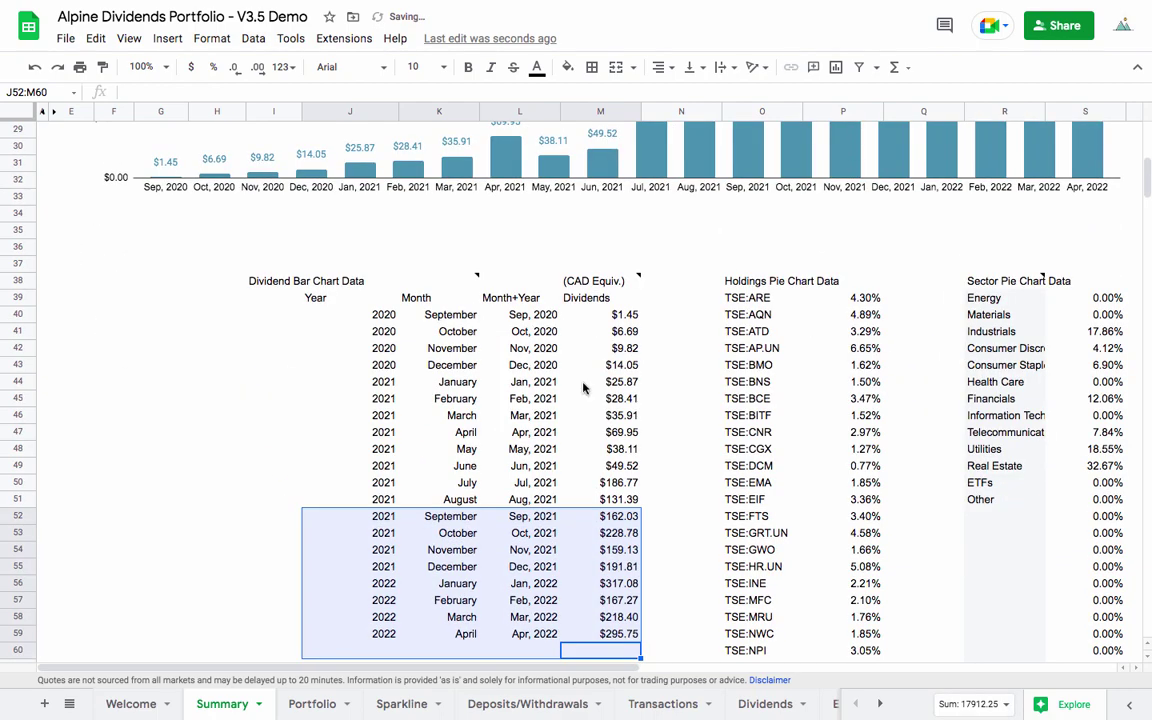
scroll(580, 401, "up", 10)
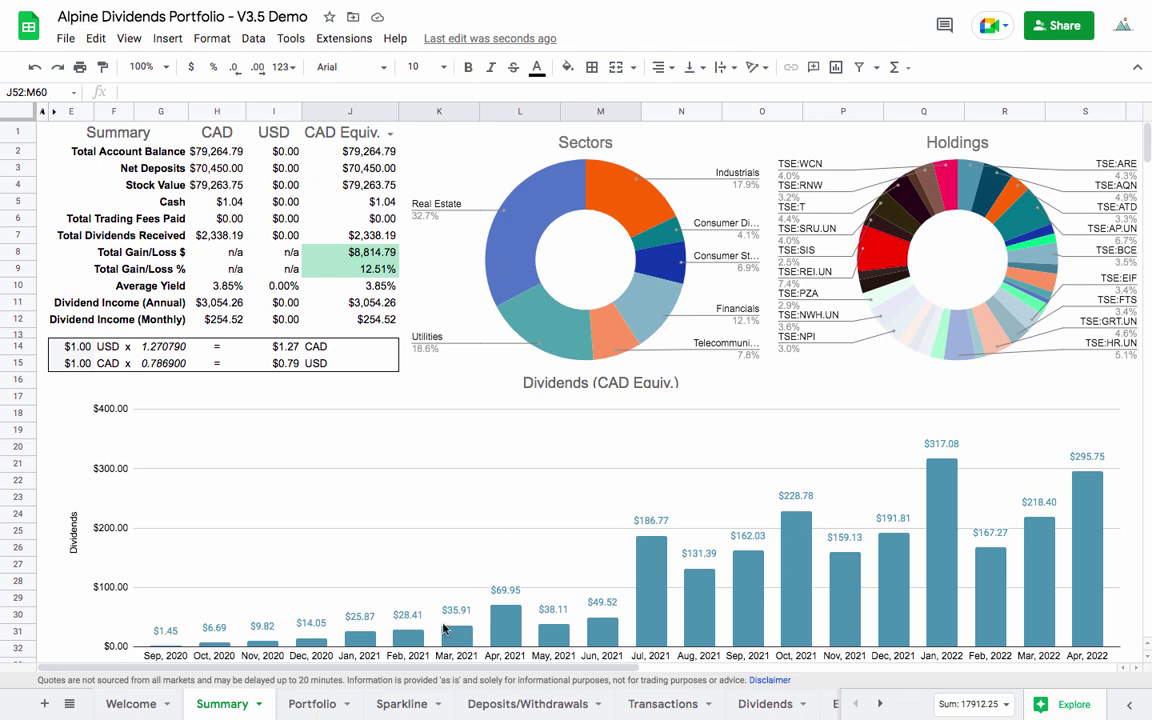
Inspect the Forward Annual Dividend note and the TSE:ATD value, and review the Yield On Cost column in the Portfolio sheet
left_click(308, 703)
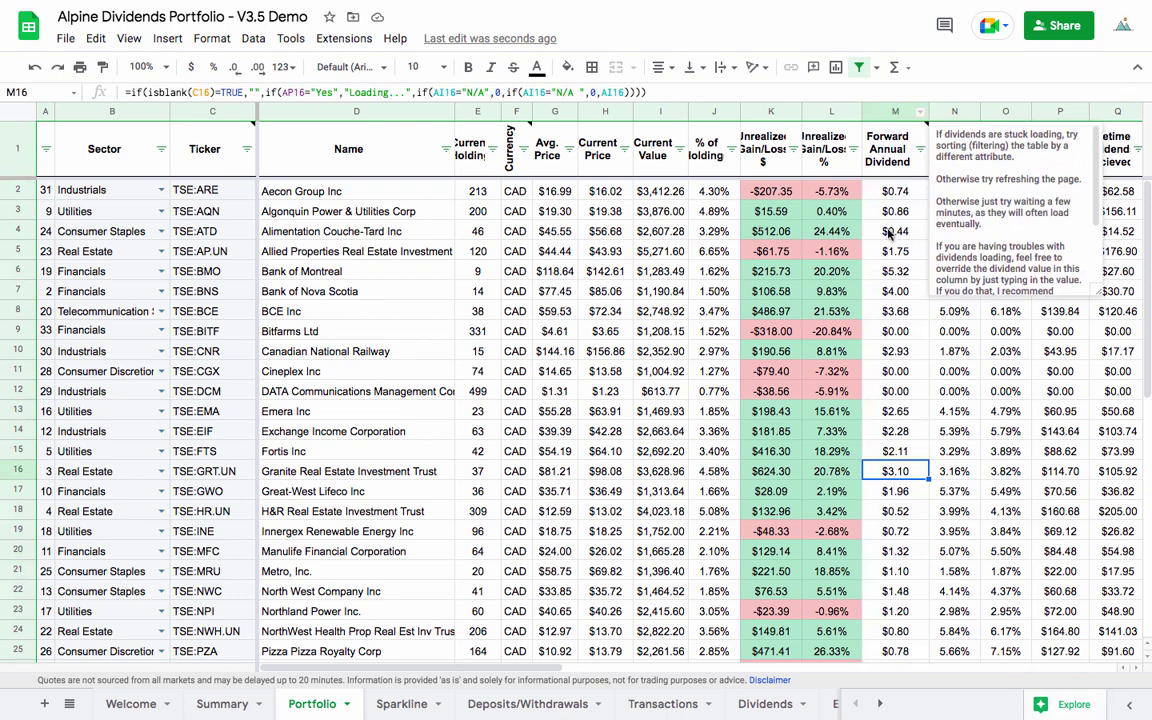
left_click(888, 230)
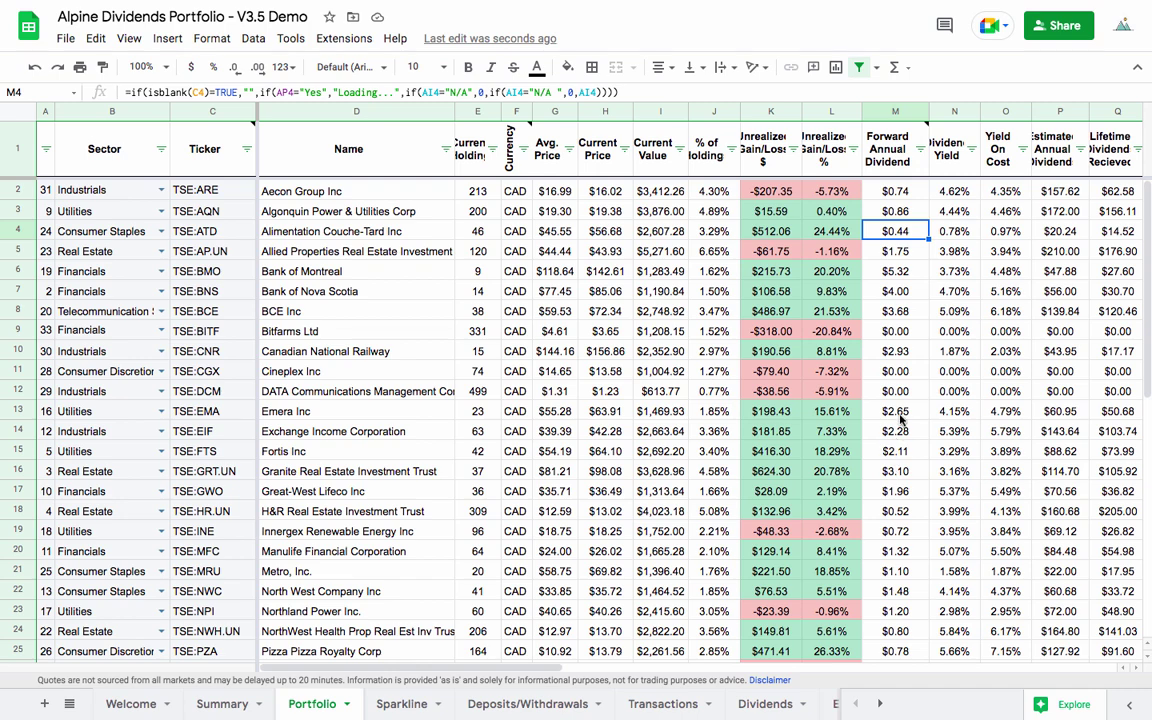
left_click(1005, 111)
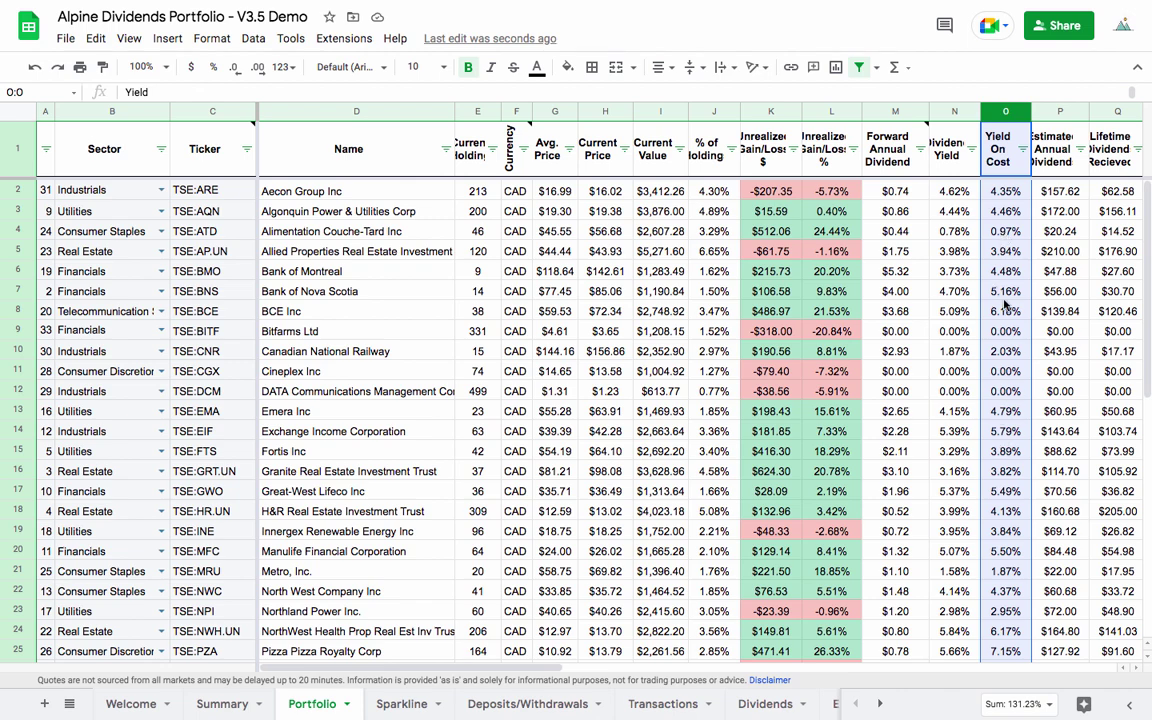
scroll(1005, 305, "right", 5)
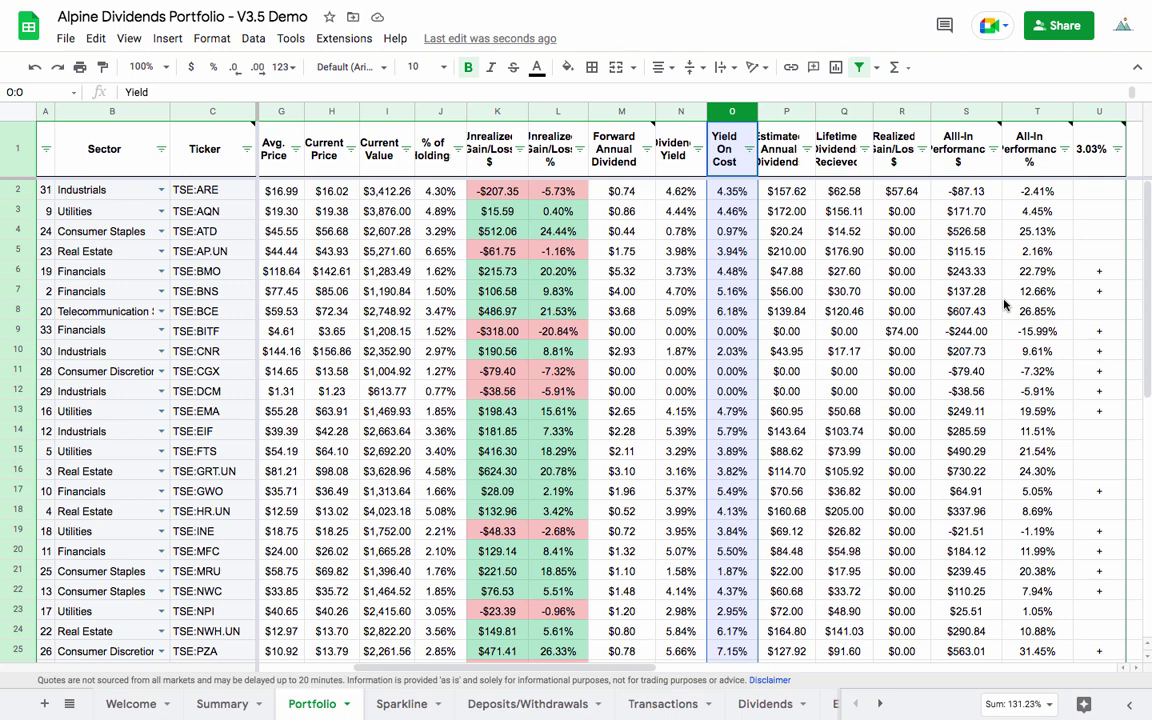
Review the Realized Gain/Loss $ column in the Portfolio sheet, checking the TSE:ARE and TSE:BITF rows
left_click(893, 111)
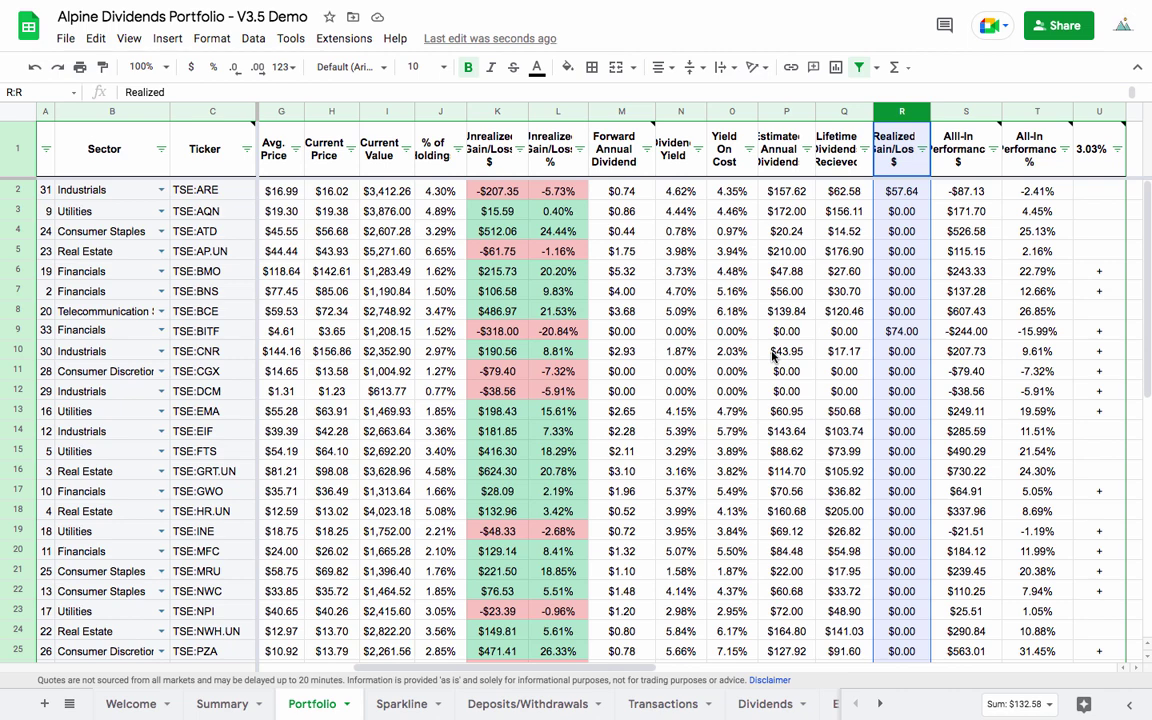
left_click(903, 298)
left_click(894, 193)
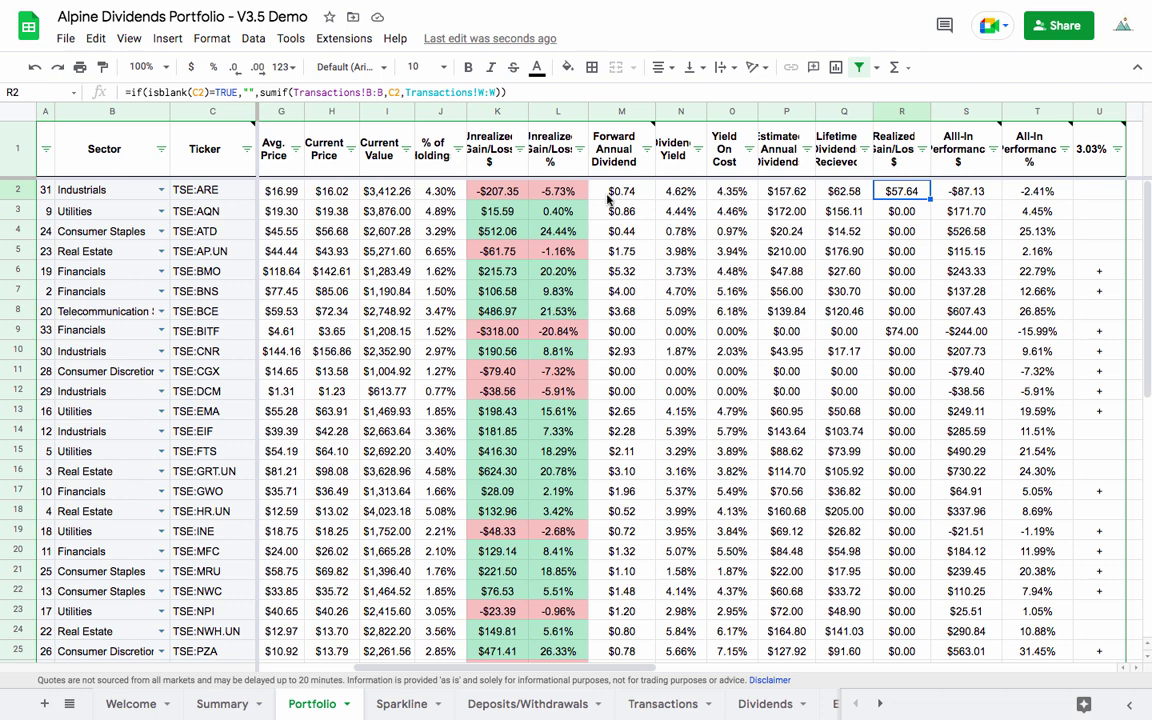
left_click(904, 332)
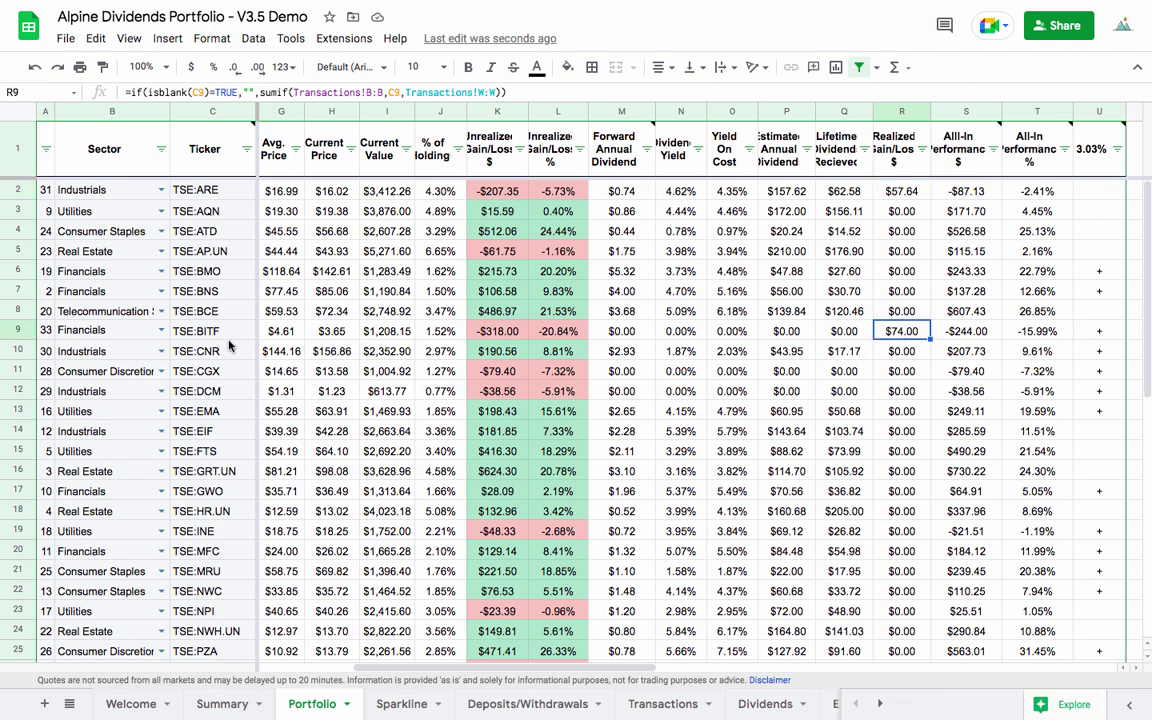
left_click(19, 331)
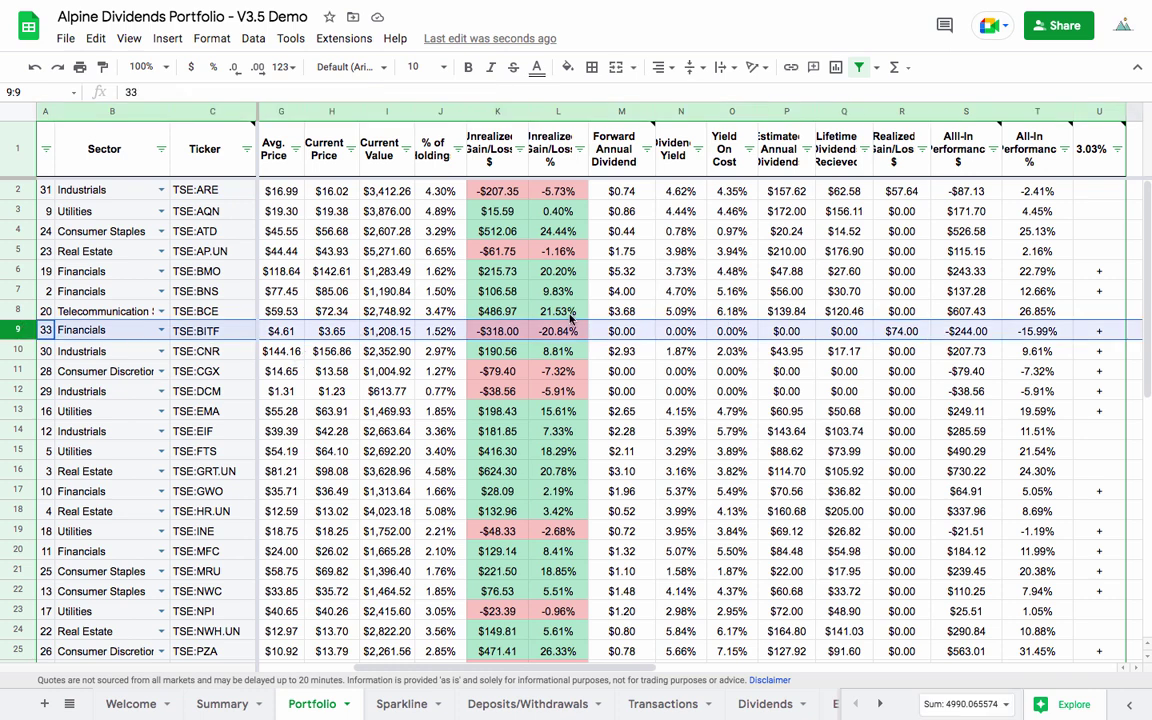
left_click(900, 338)
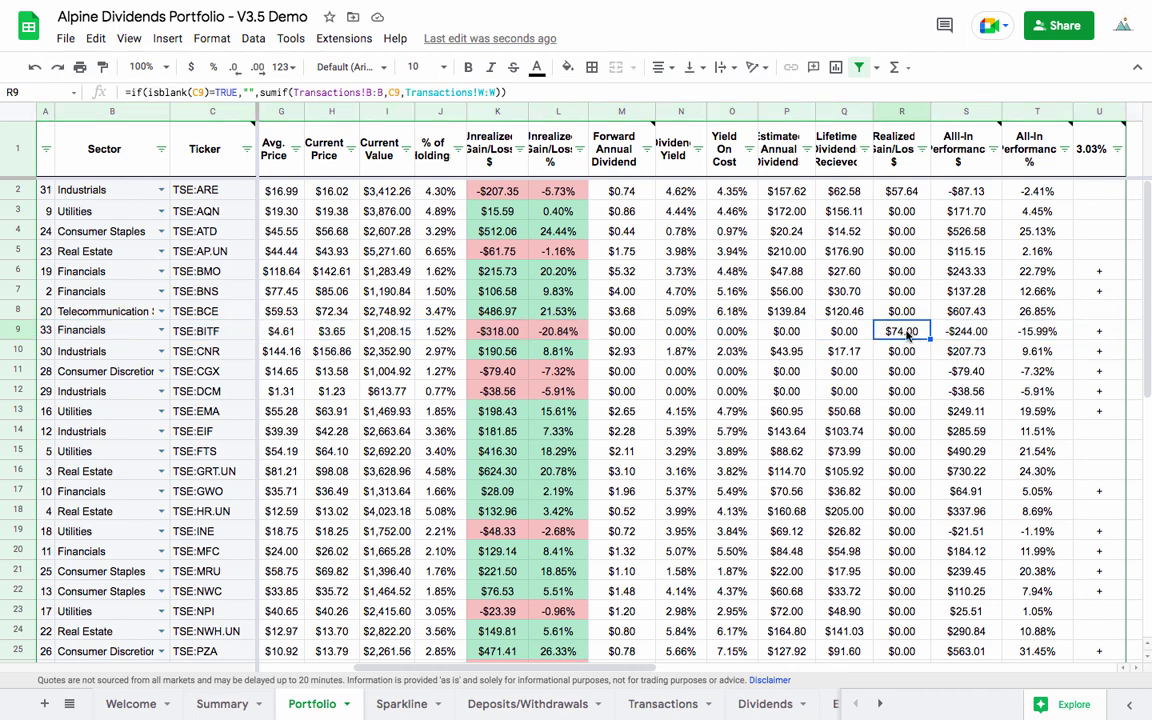
Read the note on the All-In Performance $ column and inspect the column's formula for TSE:BITF
mouse_move(857, 138)
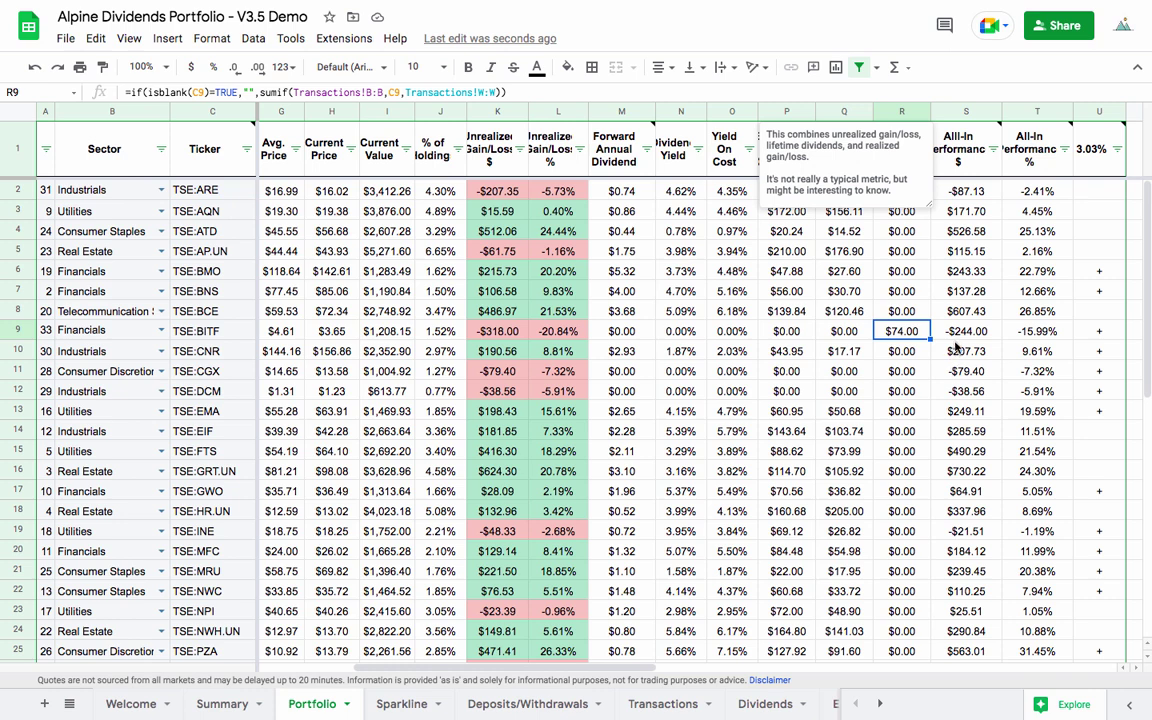
left_click(966, 111)
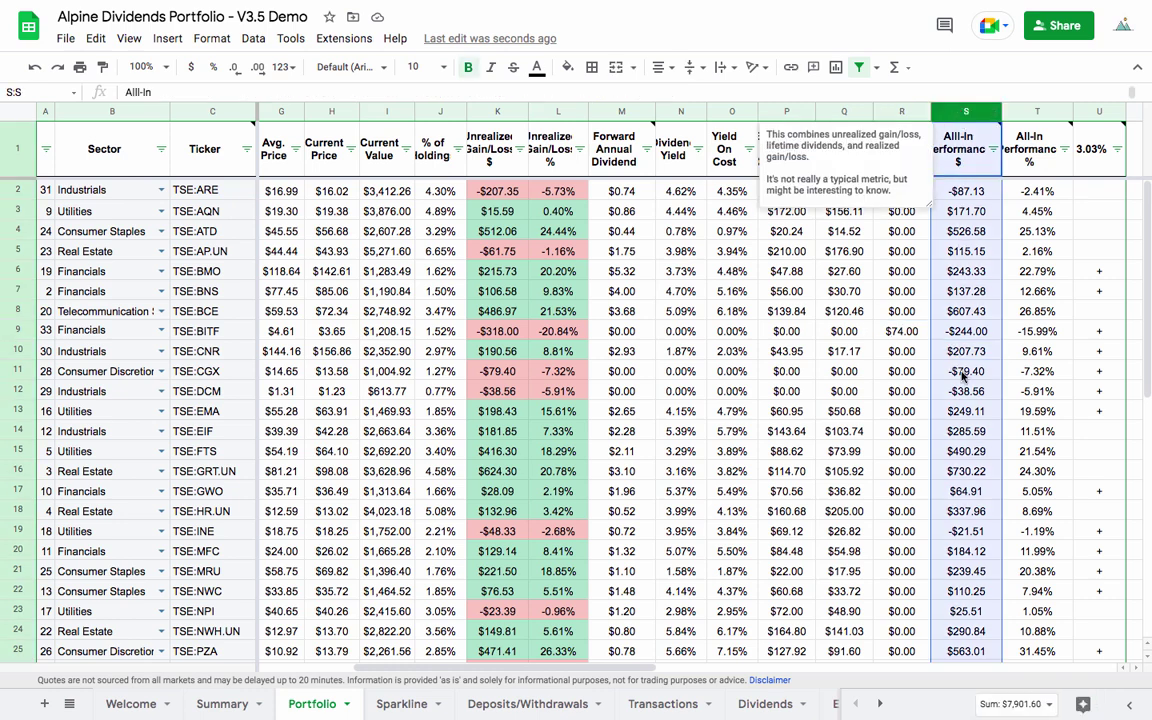
left_click(963, 374)
left_click(960, 331)
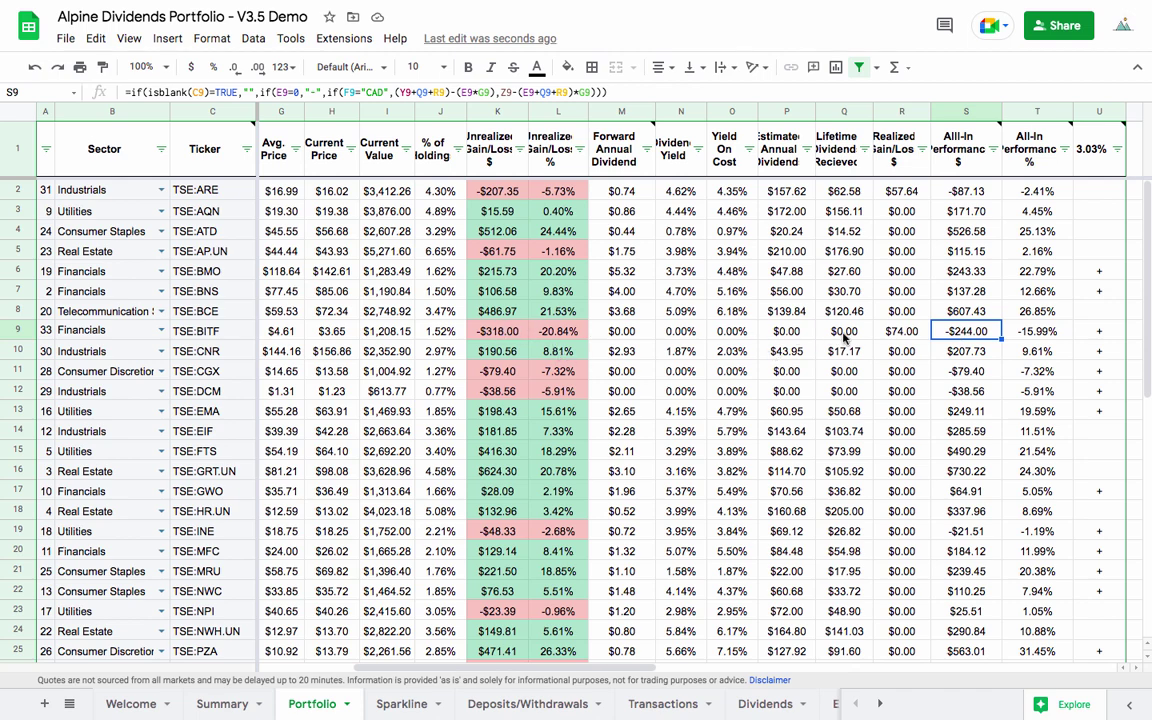
Compare the realized gain/loss of TSE:BITF and TSE:ARE, and inspect the All-In Performance $ formula for TSE:ARE
left_click(905, 331)
left_click(905, 193)
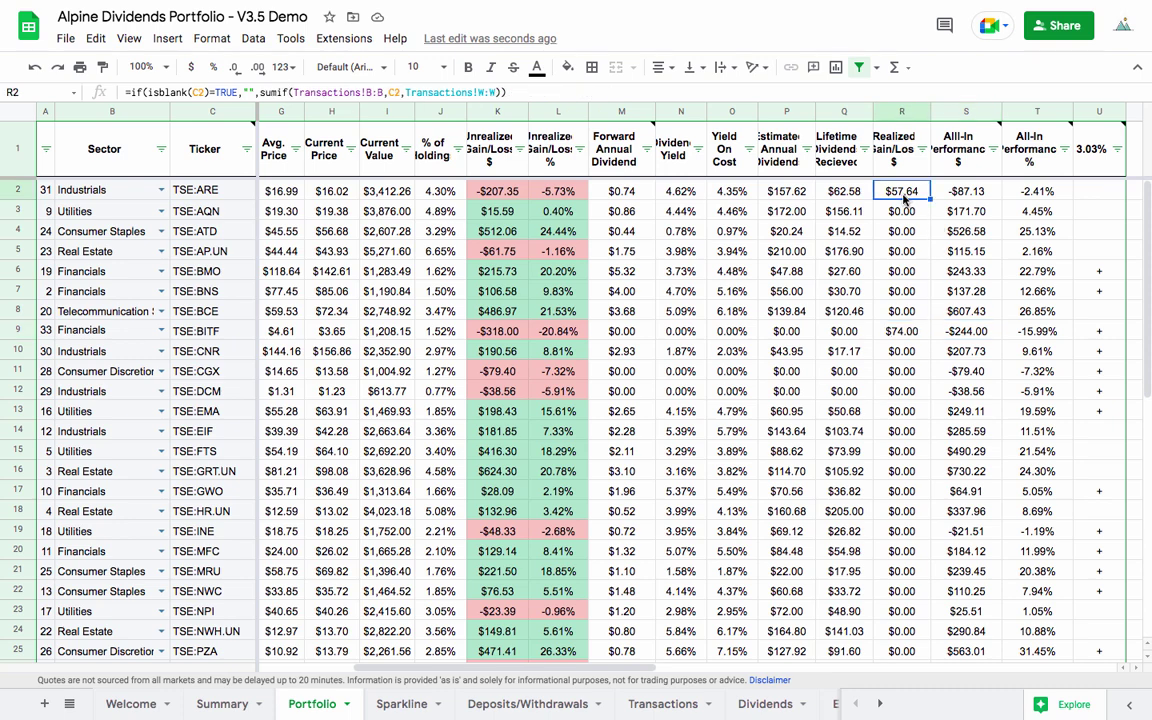
left_click(12, 190)
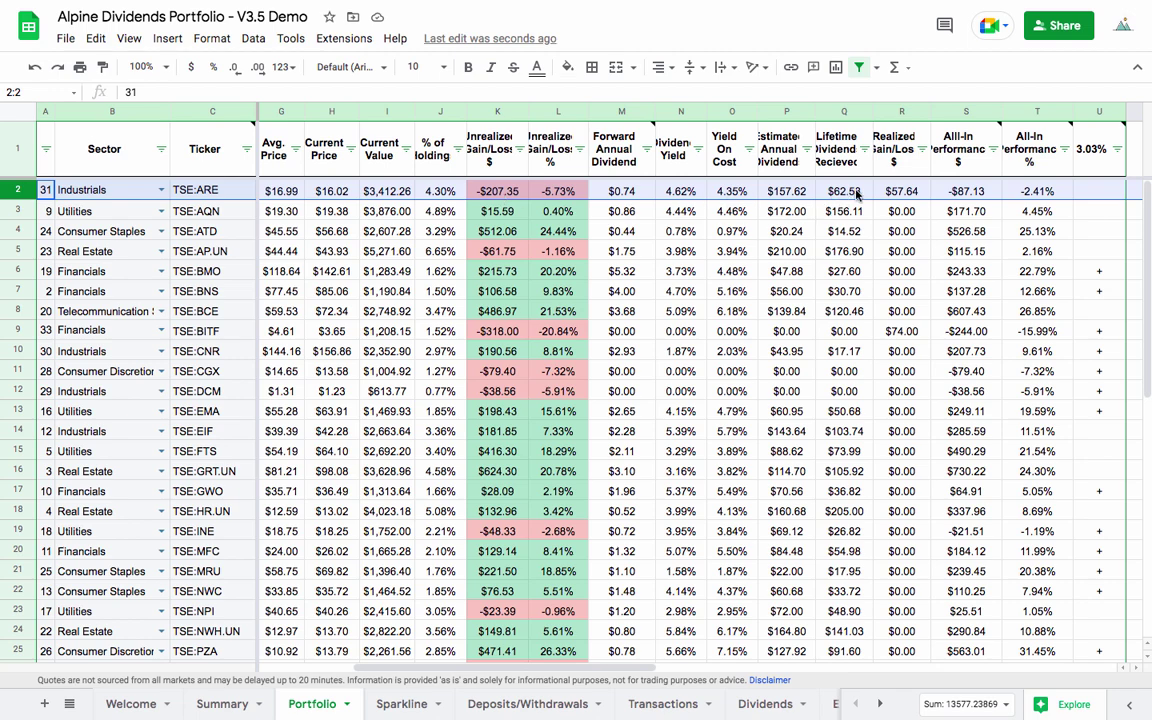
left_click(963, 192)
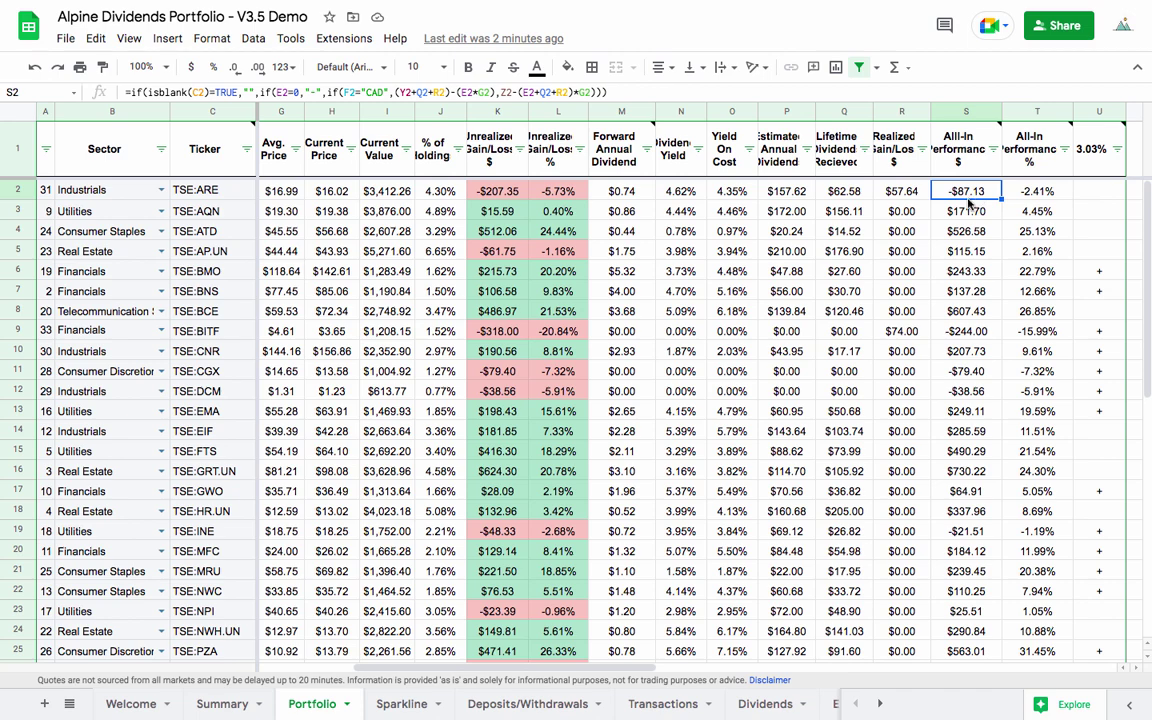
Look through the Transactions, Sparkline, Extra Sparklines and Watchlist sheets
left_click(662, 704)
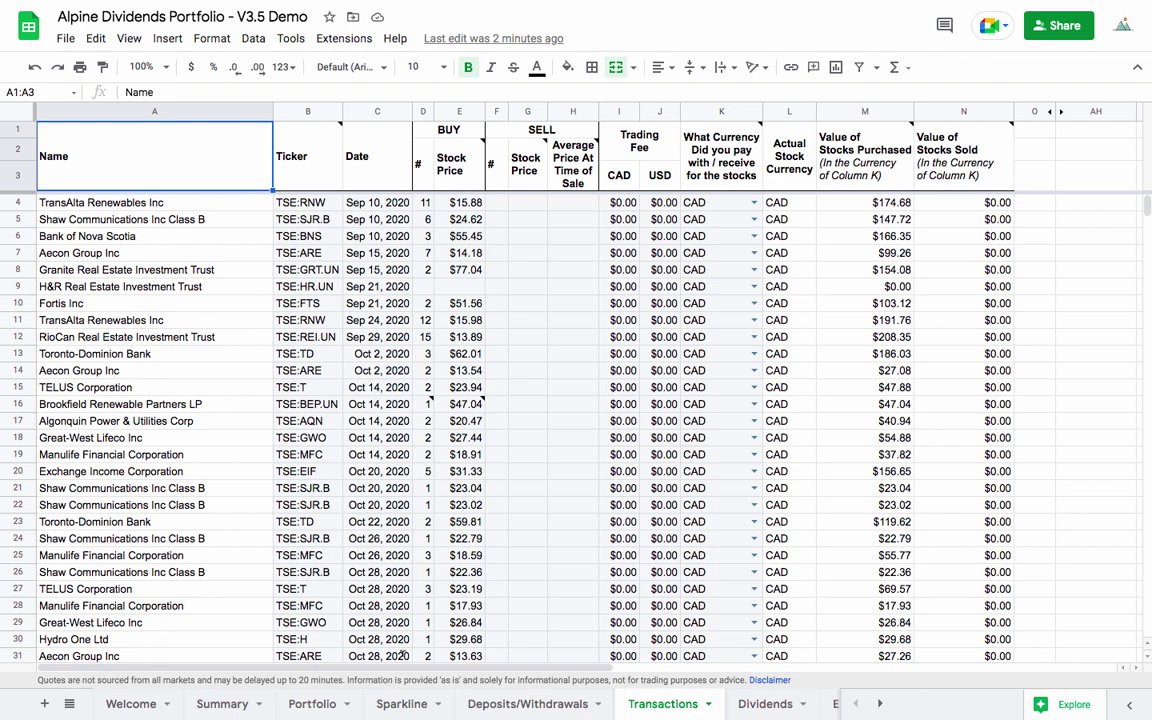
left_click(397, 703)
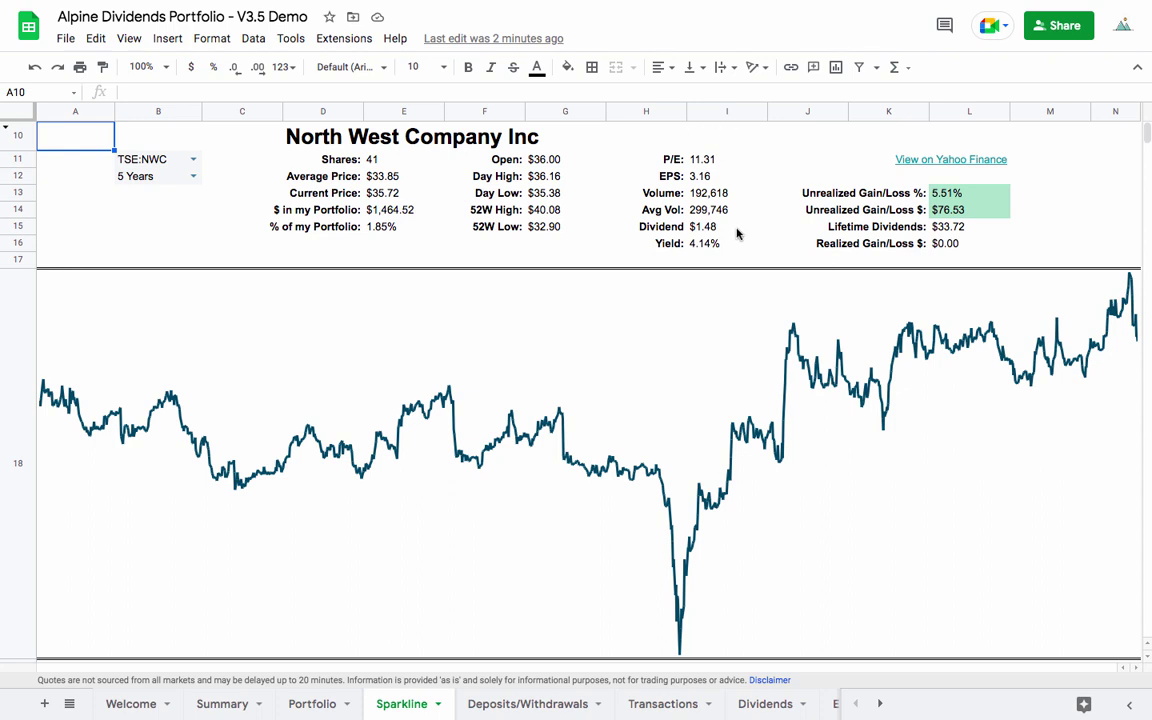
scroll(643, 710, "right", 5)
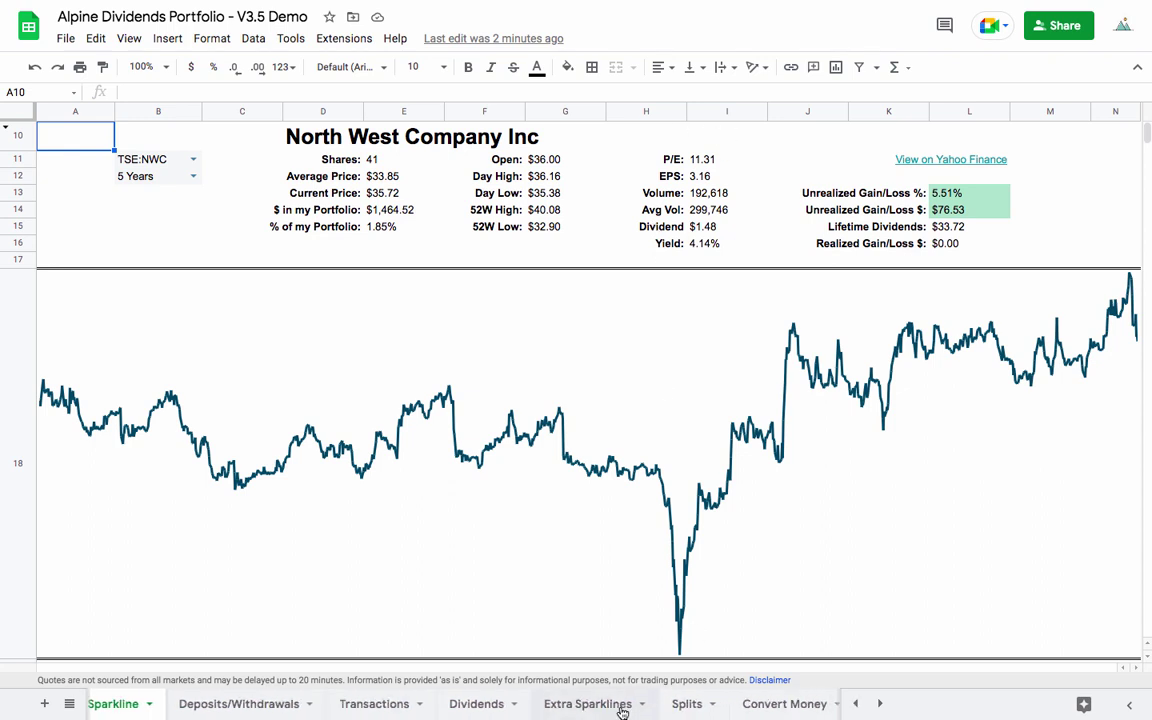
left_click(604, 707)
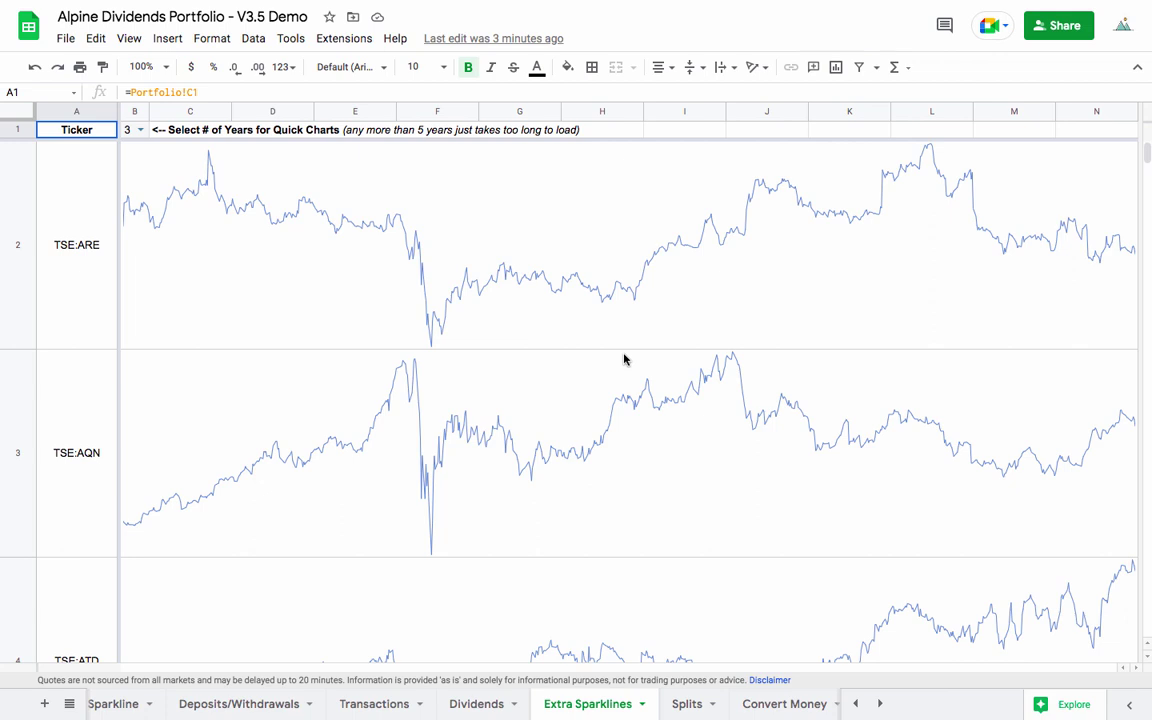
scroll(580, 703, "right", 4)
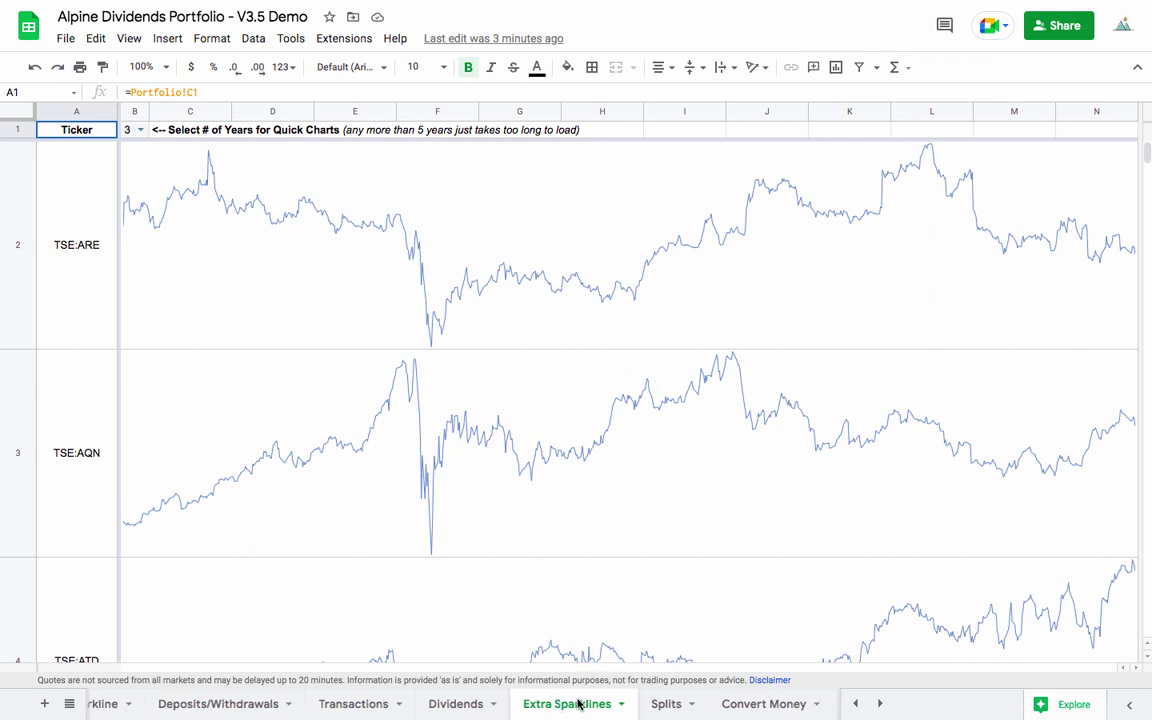
left_click(656, 703)
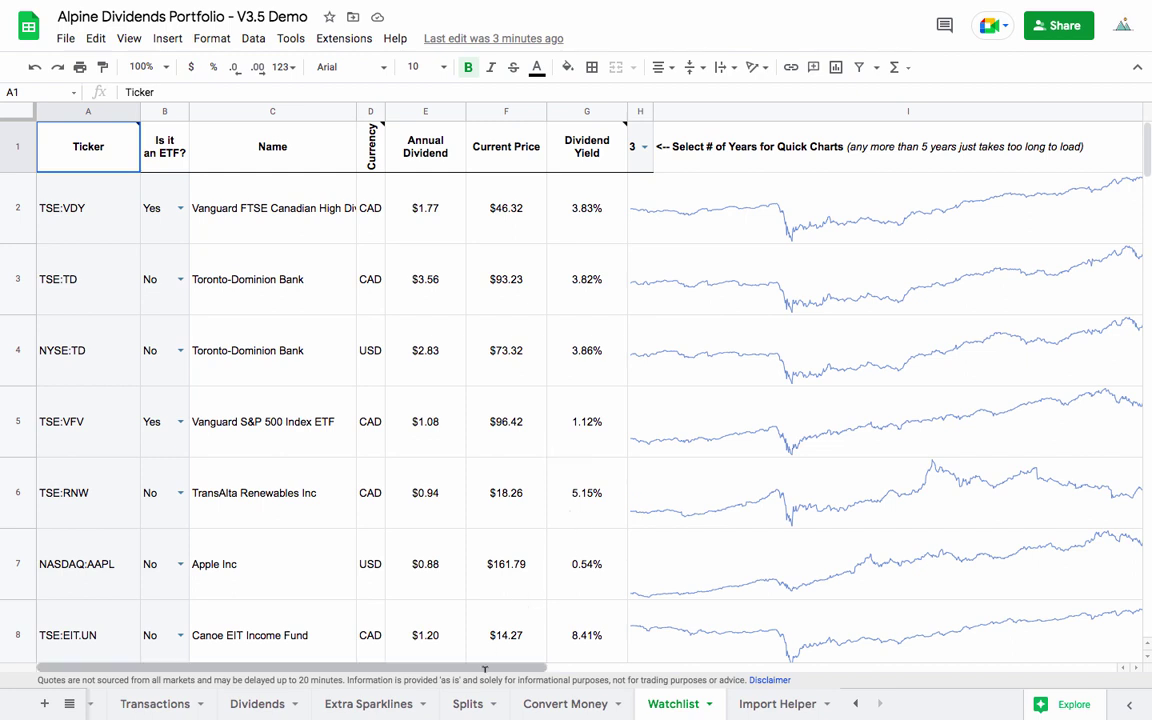
Examine the Cash Adjustment and Non-Cash Adjustment columns for the TSE:BEP.UN split in the Splits sheet
left_click(467, 704)
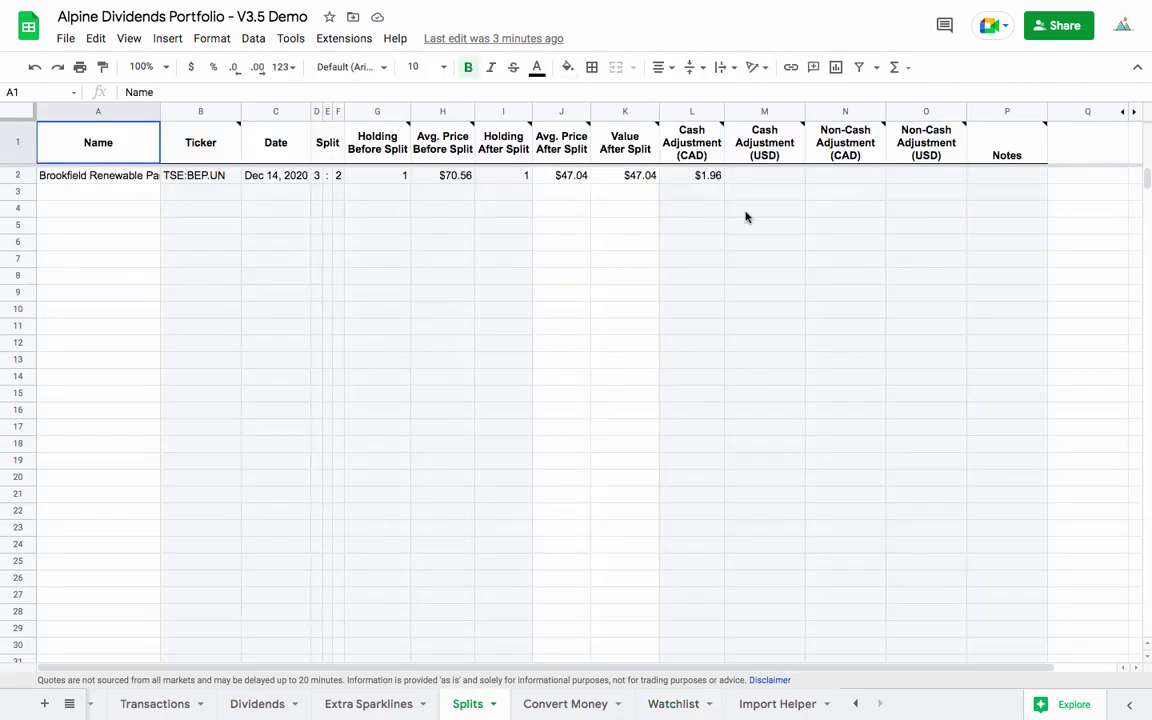
left_click(765, 180)
left_click(838, 180)
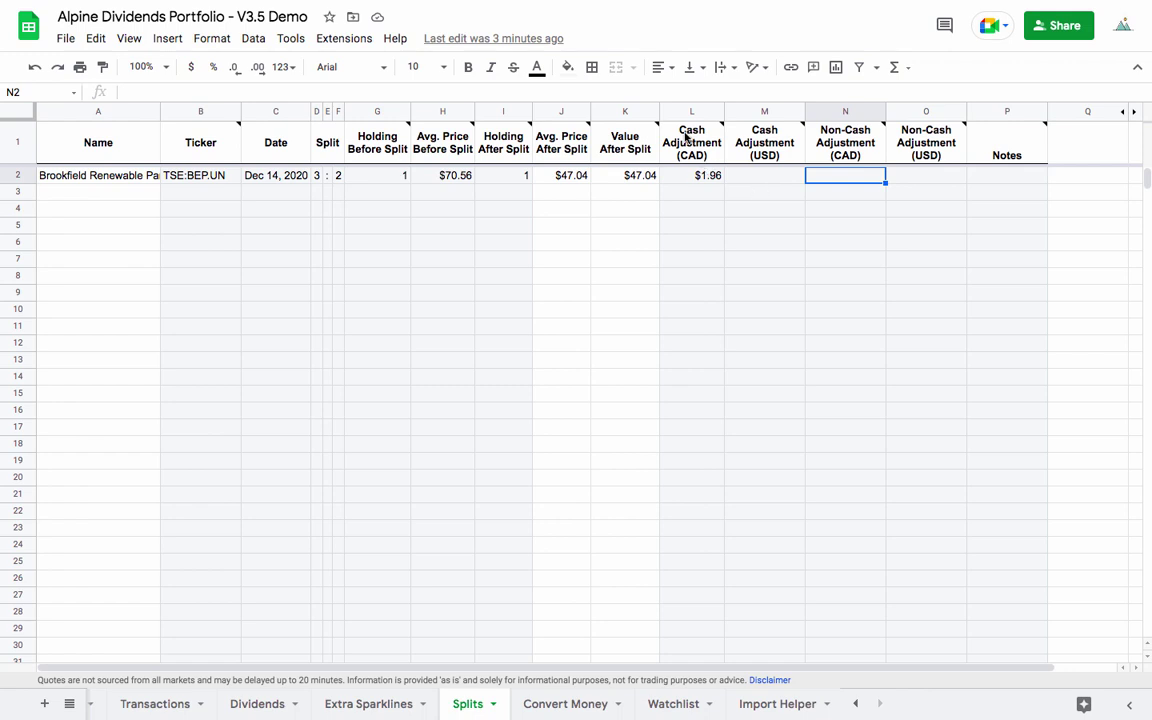
left_click(799, 228)
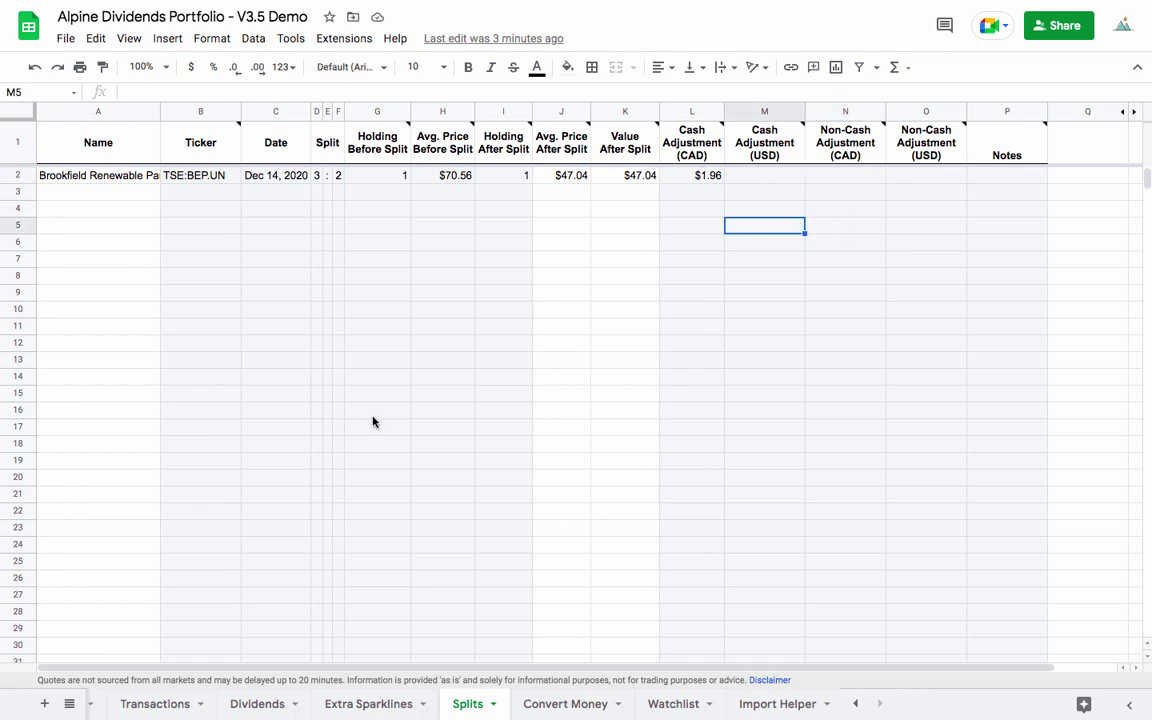
Check the holdings and average prices in the Portfolio sheet and the account totals in the Summary sheet
scroll(290, 697, "up", 2)
scroll(290, 697, "up", 8)
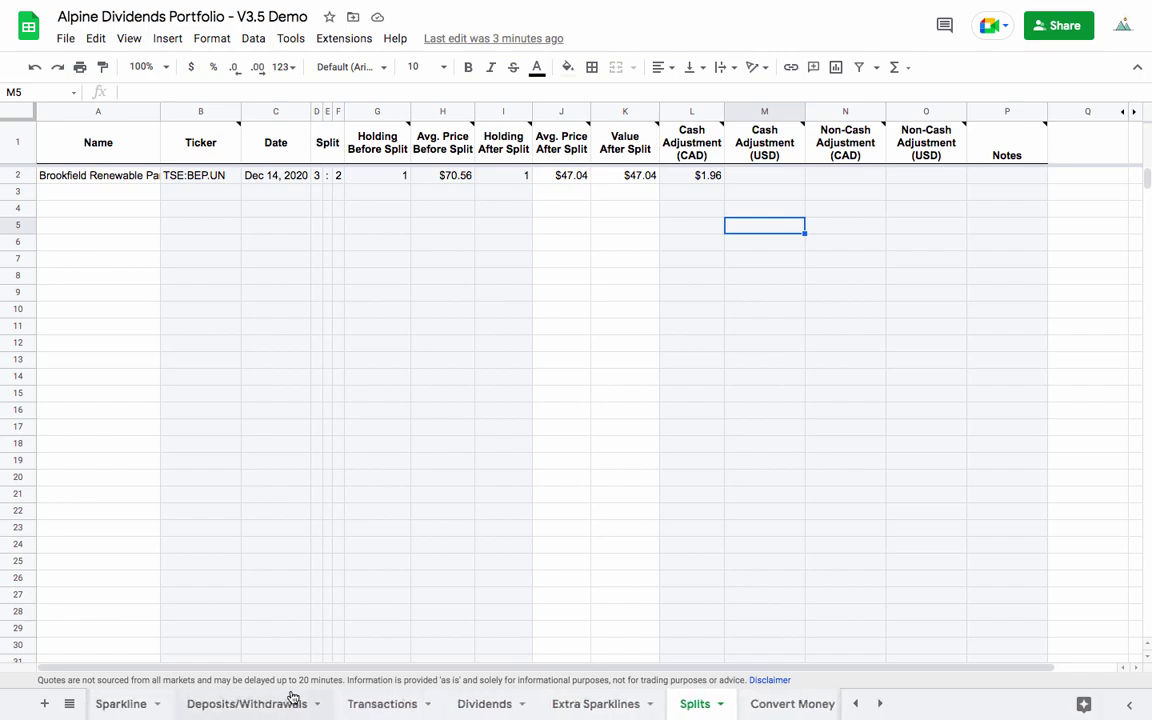
left_click(199, 704)
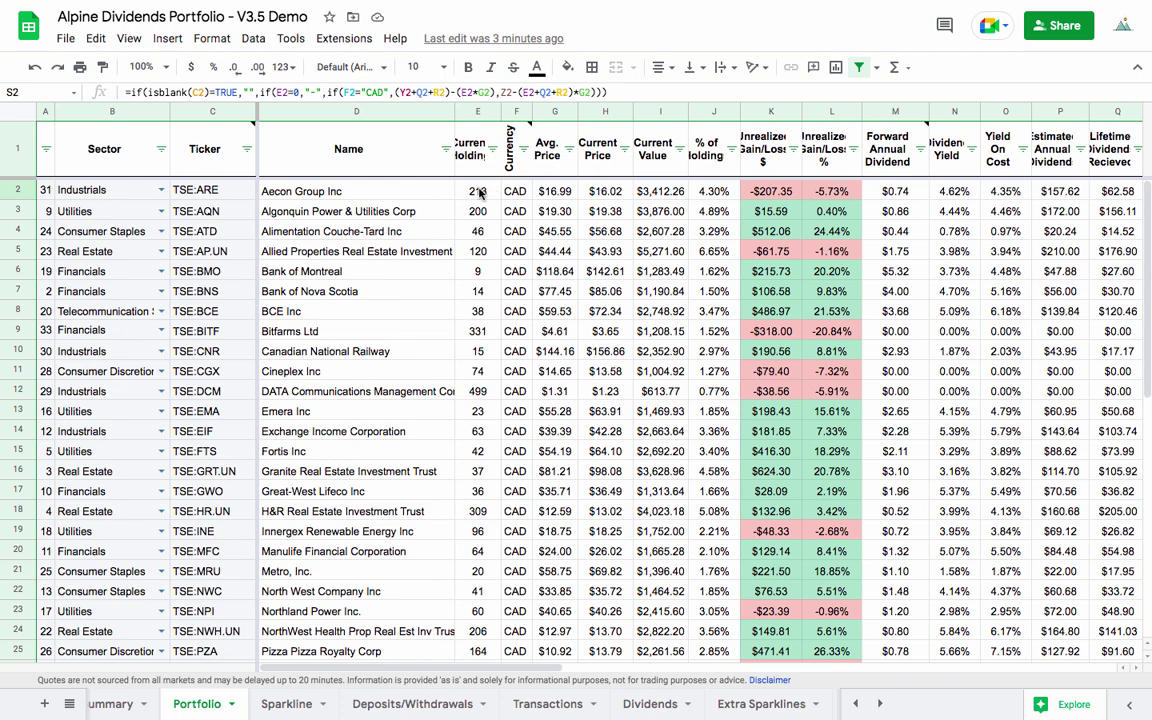
scroll(452, 240, "down", 3)
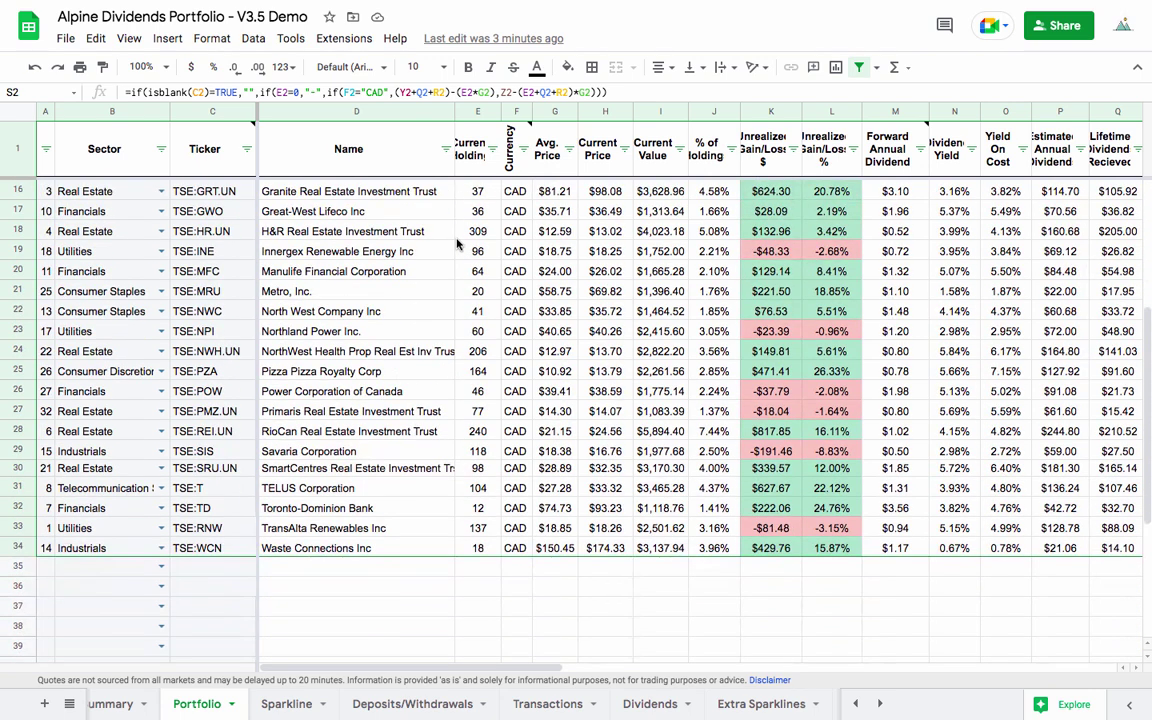
scroll(460, 240, "up", 3)
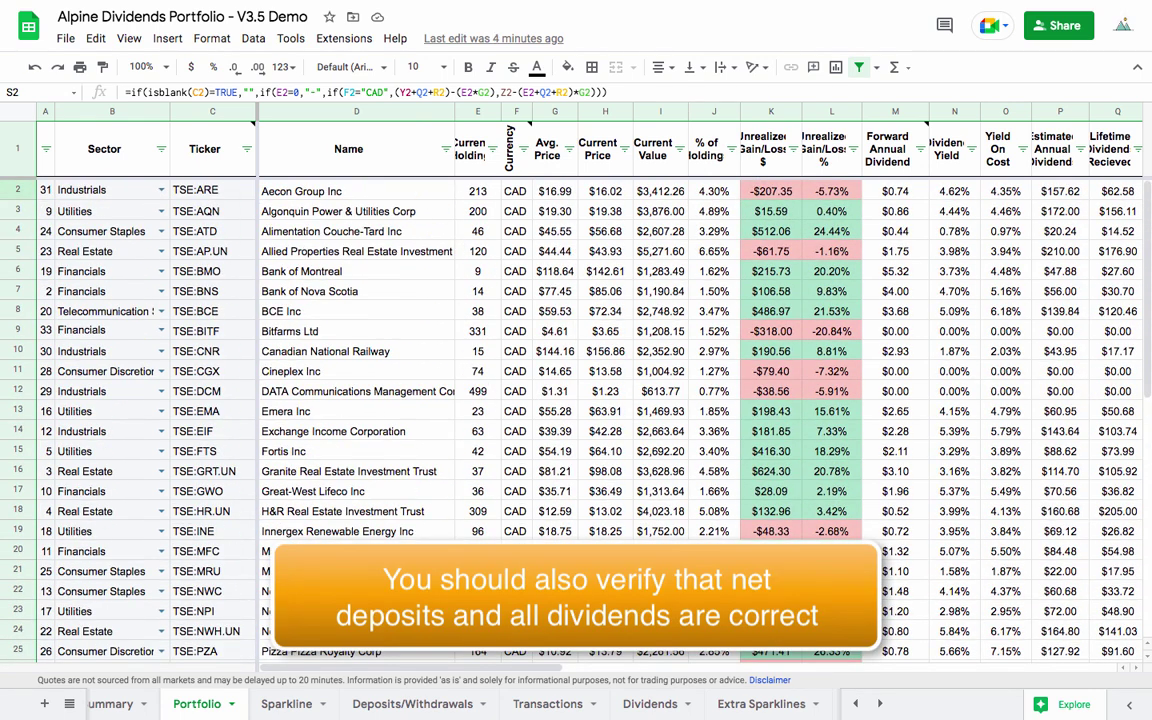
scroll(450, 704, "right", 5)
scroll(334, 704, "left", 10)
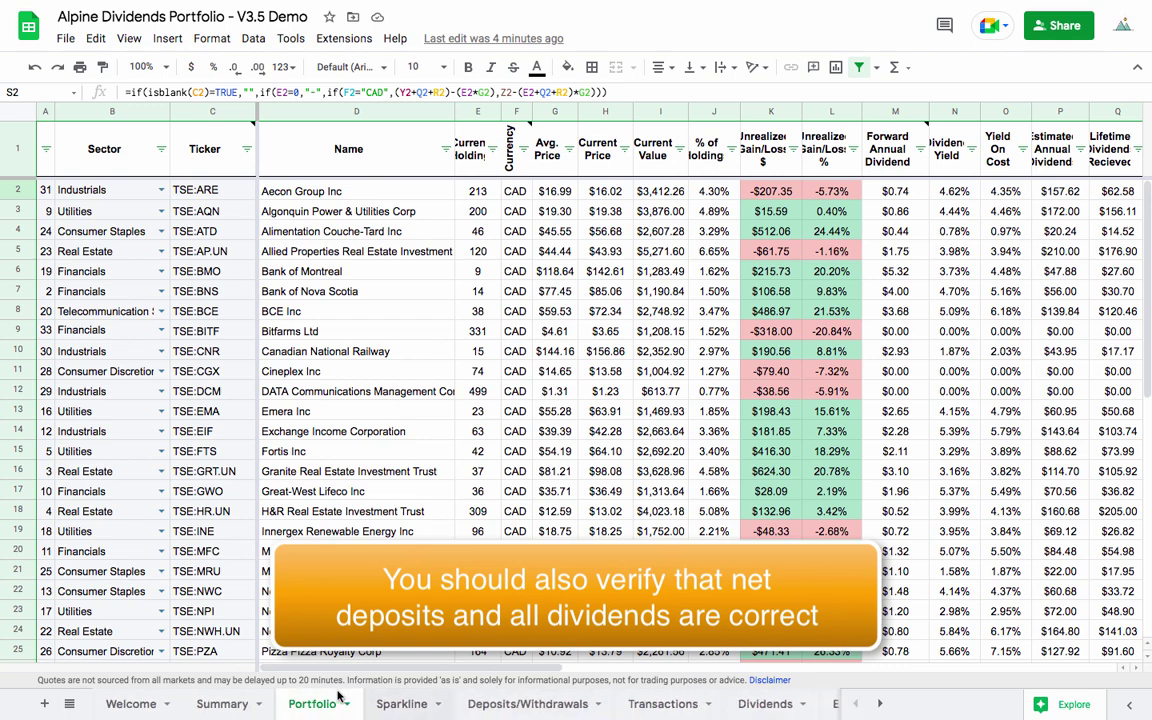
left_click(222, 704)
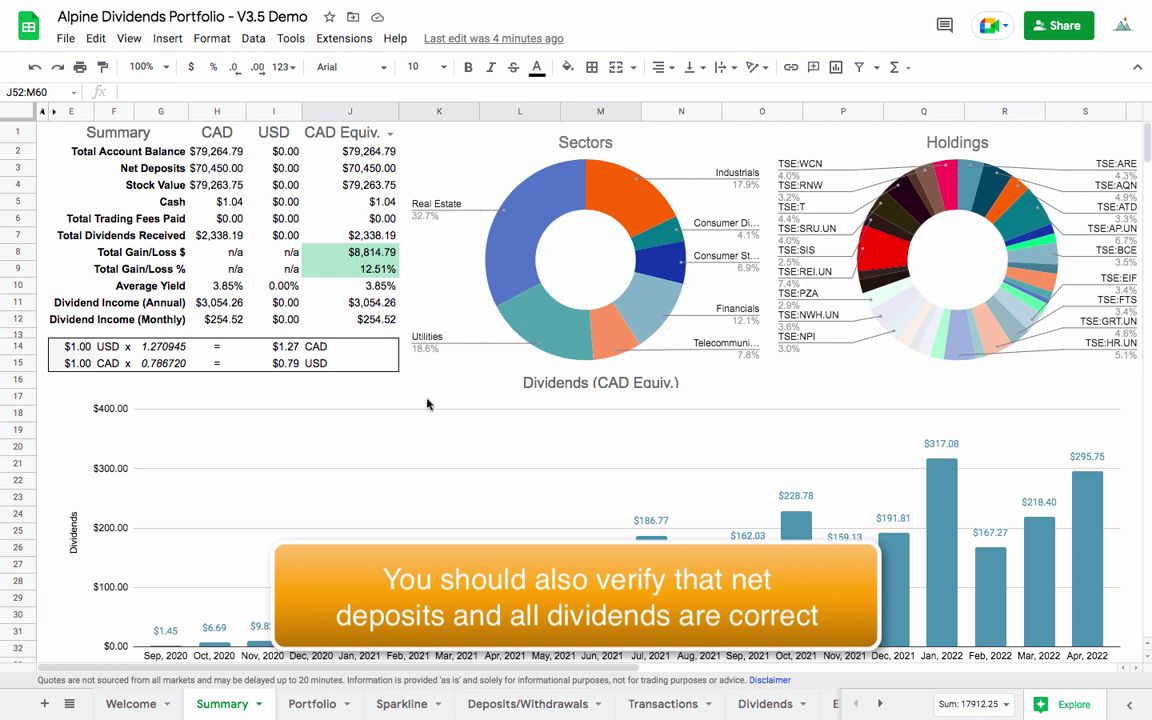
Point out cell L3 under Cash Adjustment (CAD) in the Splits sheet, and recheck the Portfolio sheet
scroll(604, 700, "down", 3)
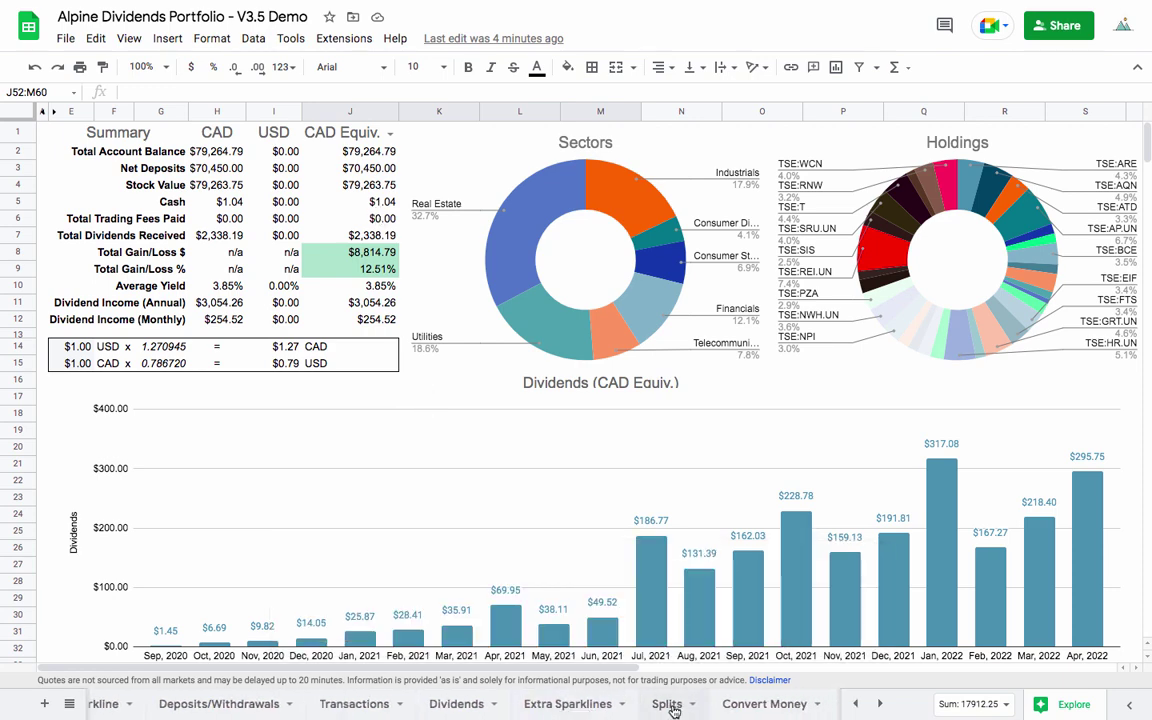
left_click(665, 704)
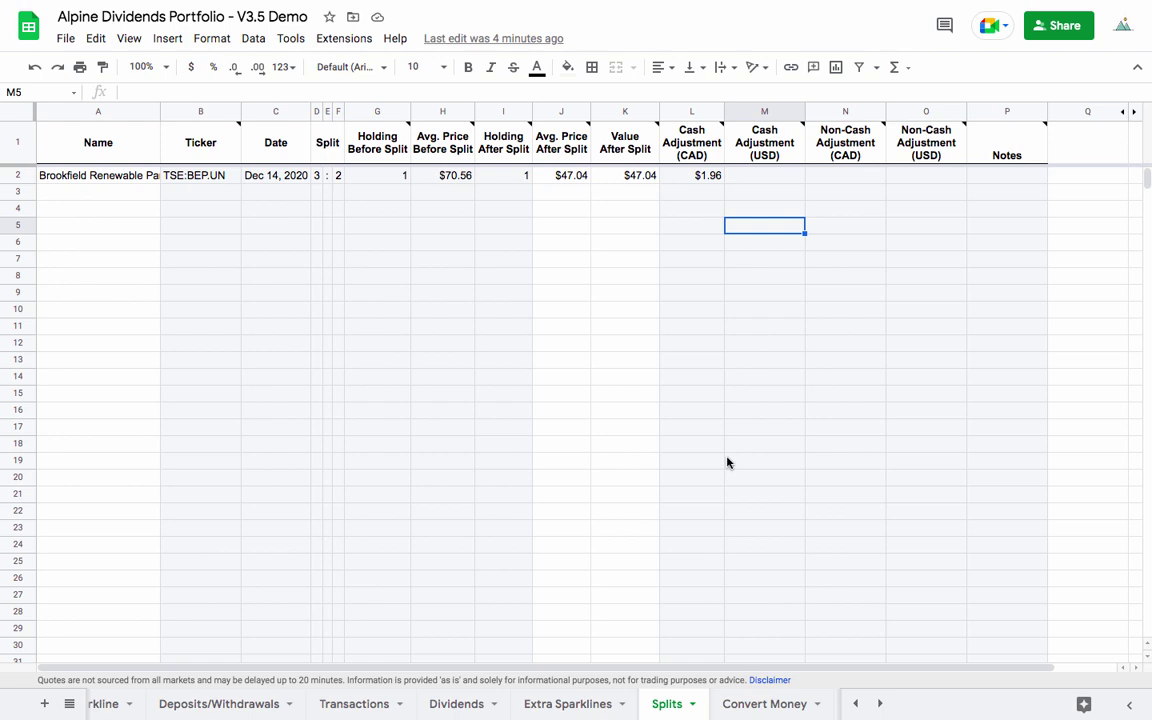
left_click(703, 194)
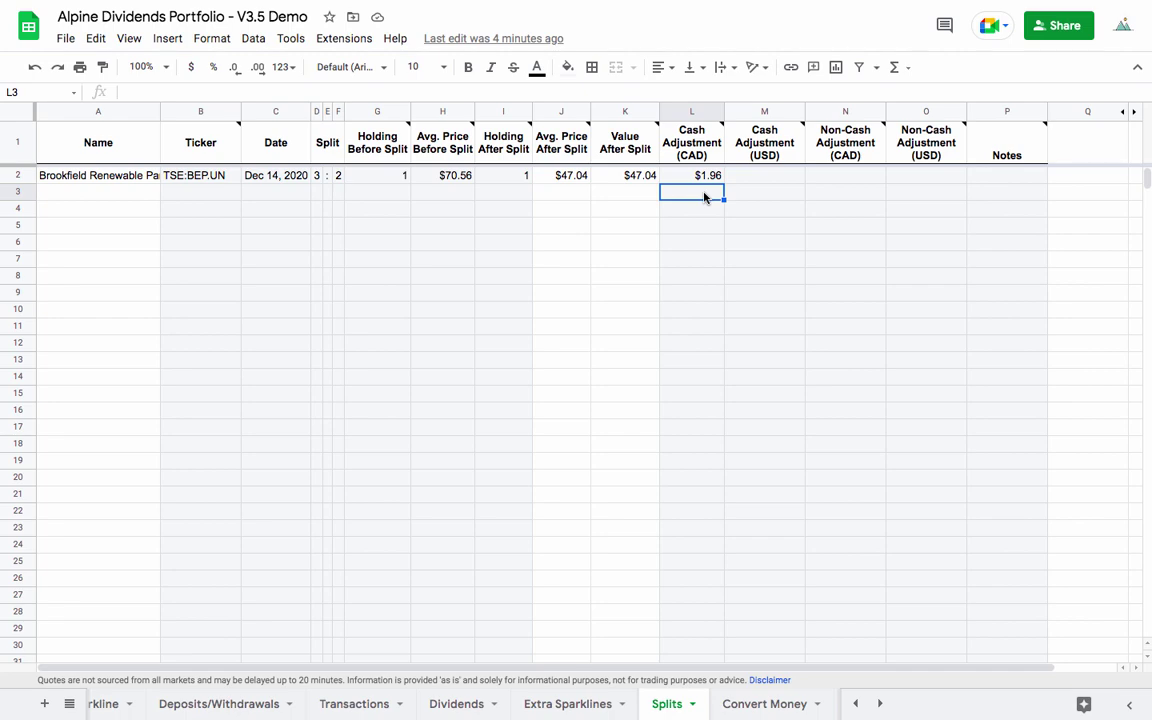
scroll(283, 709, "up", 2)
scroll(283, 710, "up", 1)
left_click(301, 706)
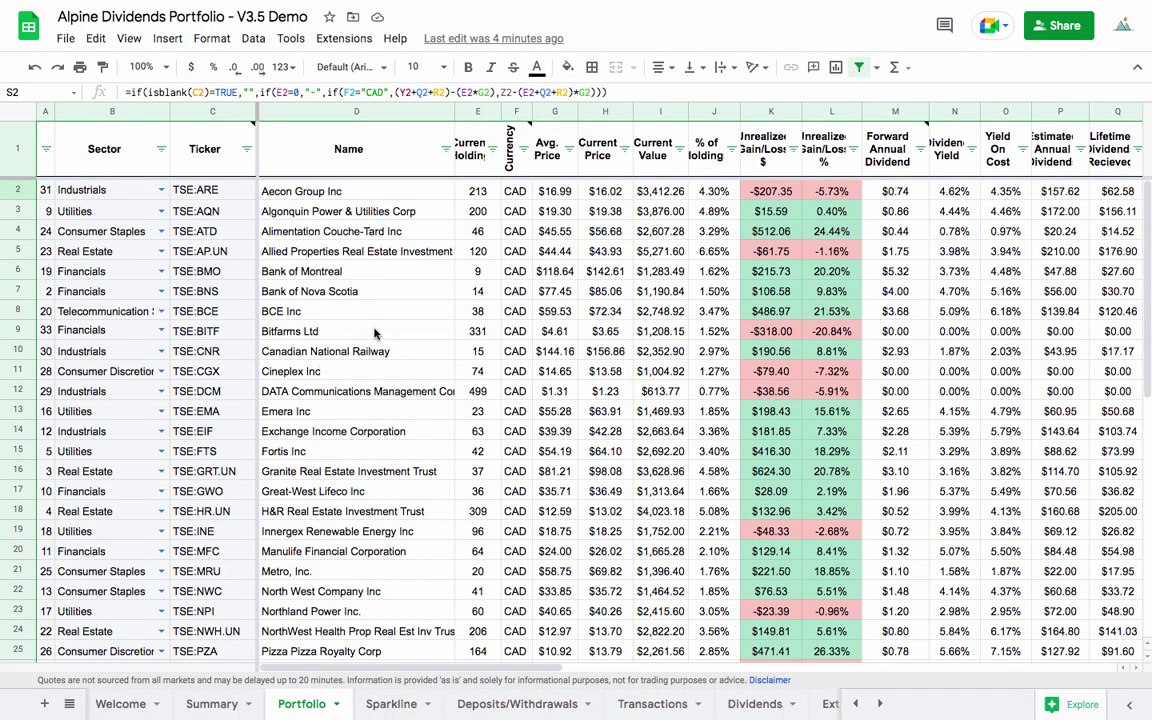
Return to the Splits sheet and examine the Non-Cash Adjustment (CAD) cell N2 for TSE:BEP.UN
scroll(709, 694, "down", 3)
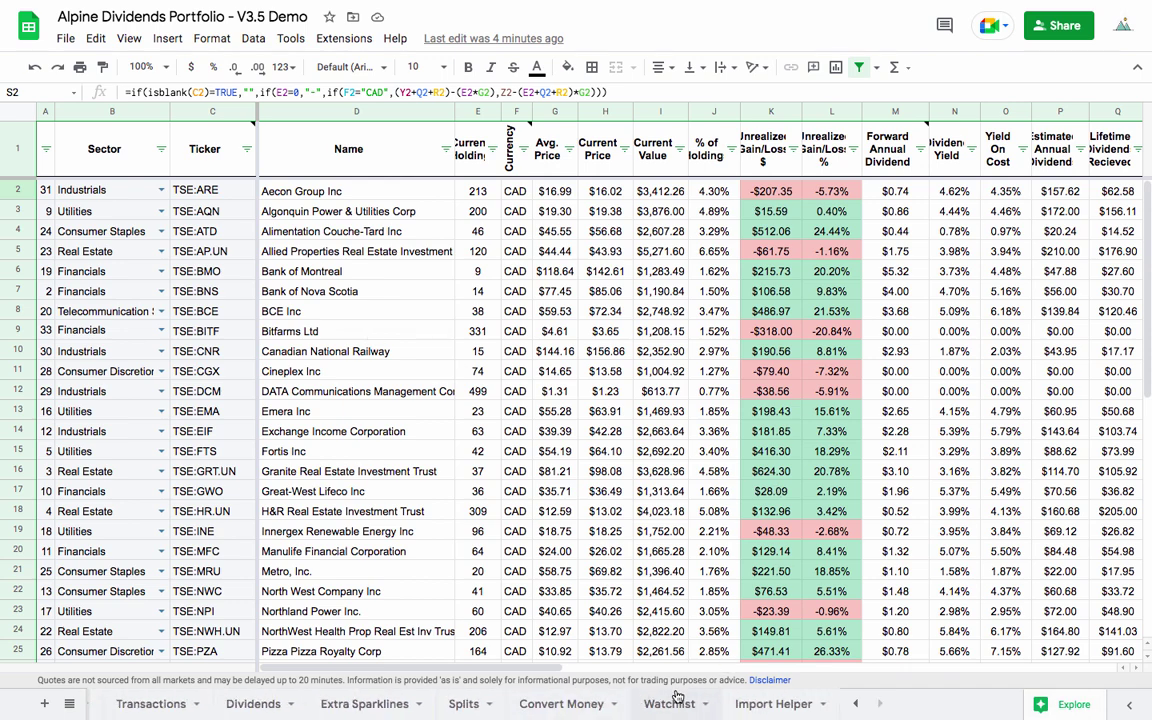
left_click(466, 705)
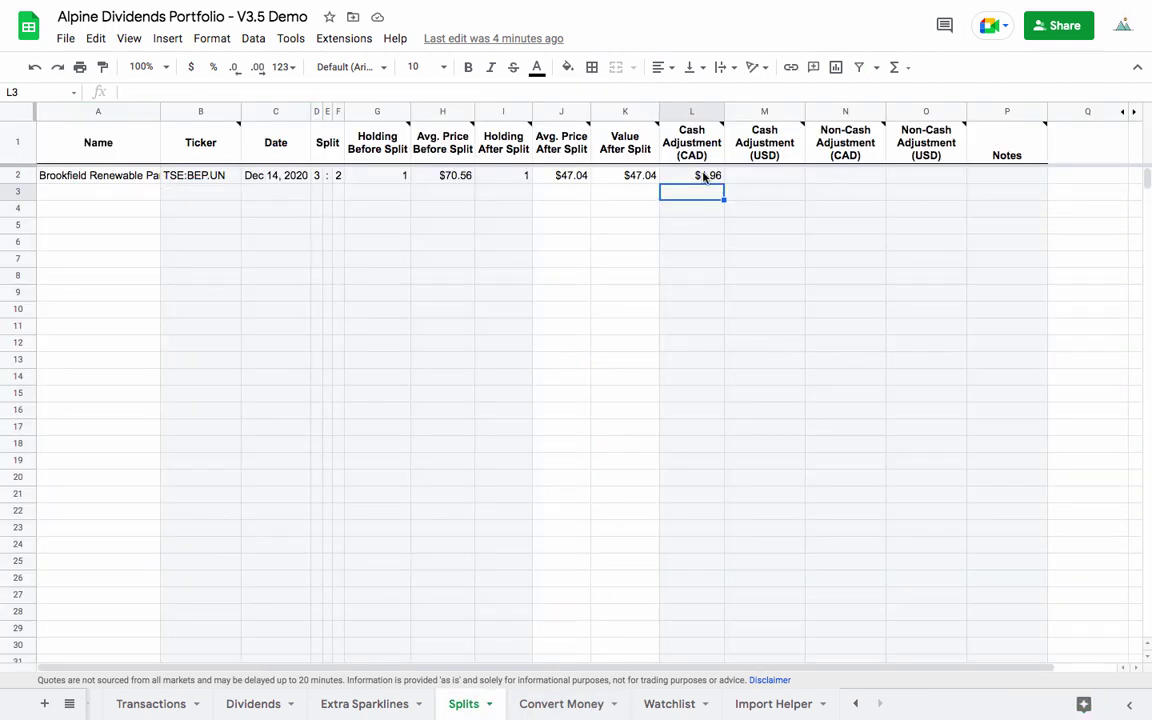
left_click(840, 176)
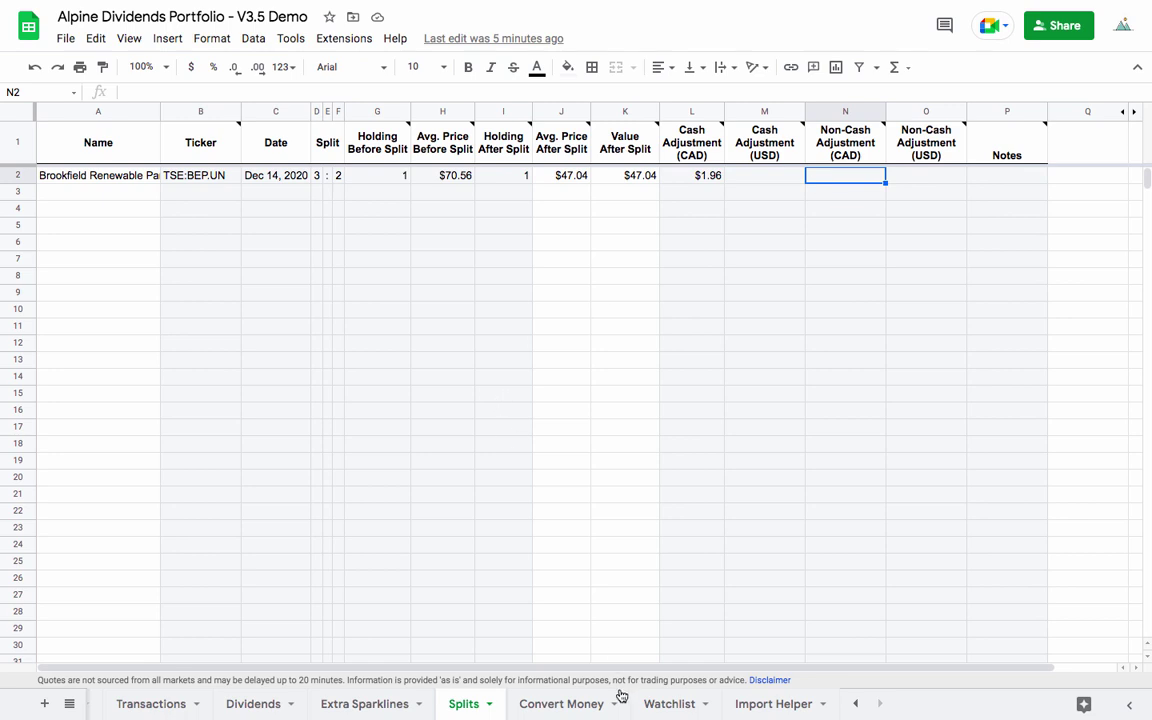
scroll(620, 700, "up", 5)
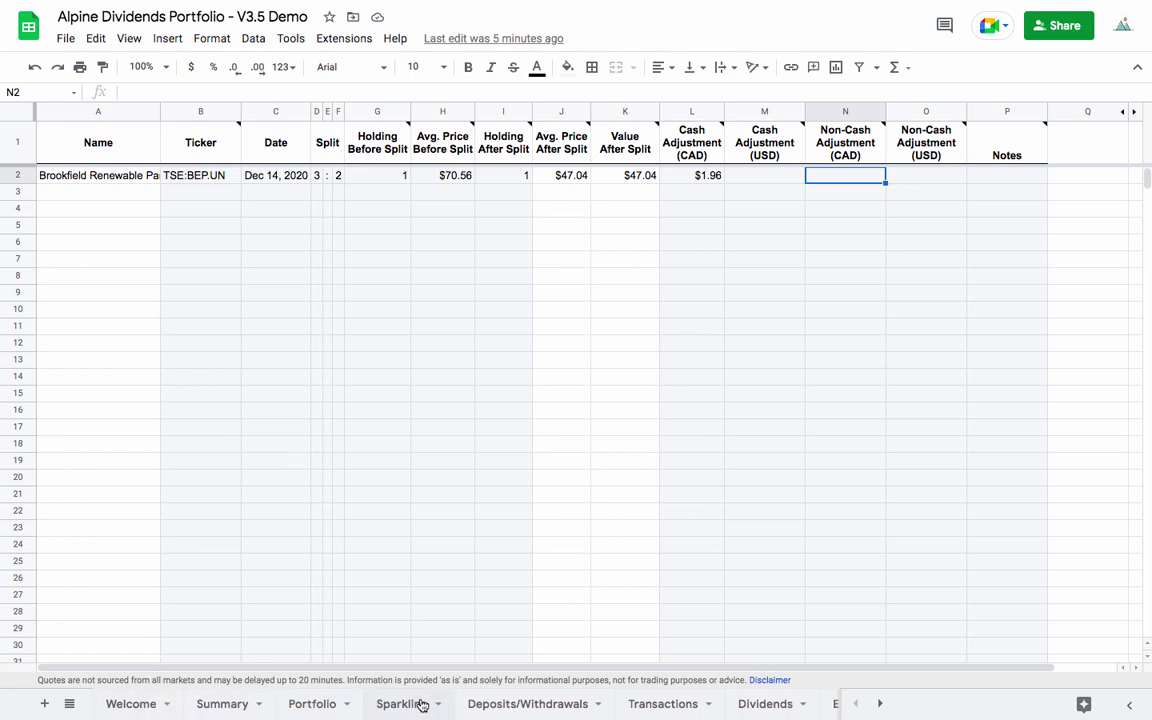
scroll(419, 700, "right", 5)
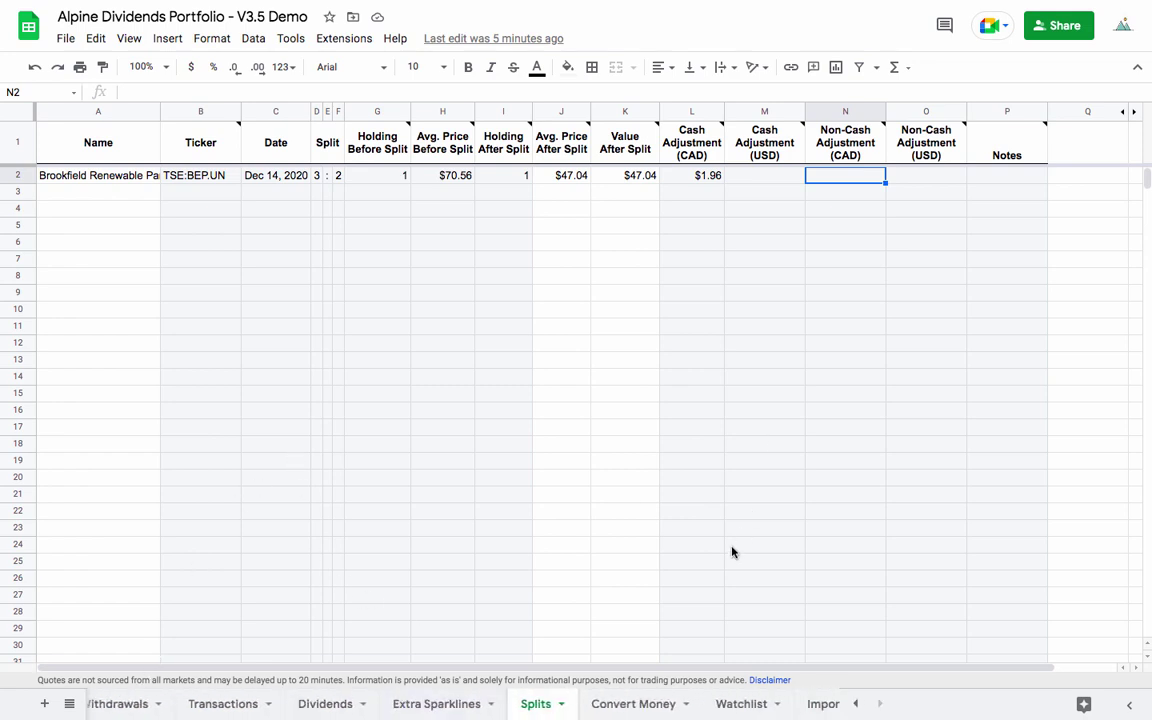
Read the step-by-step instructions in the Import Helper sheet, through the Cash and Non-Cash Adjustment steps
scroll(700, 708, "right", 3)
left_click(770, 705)
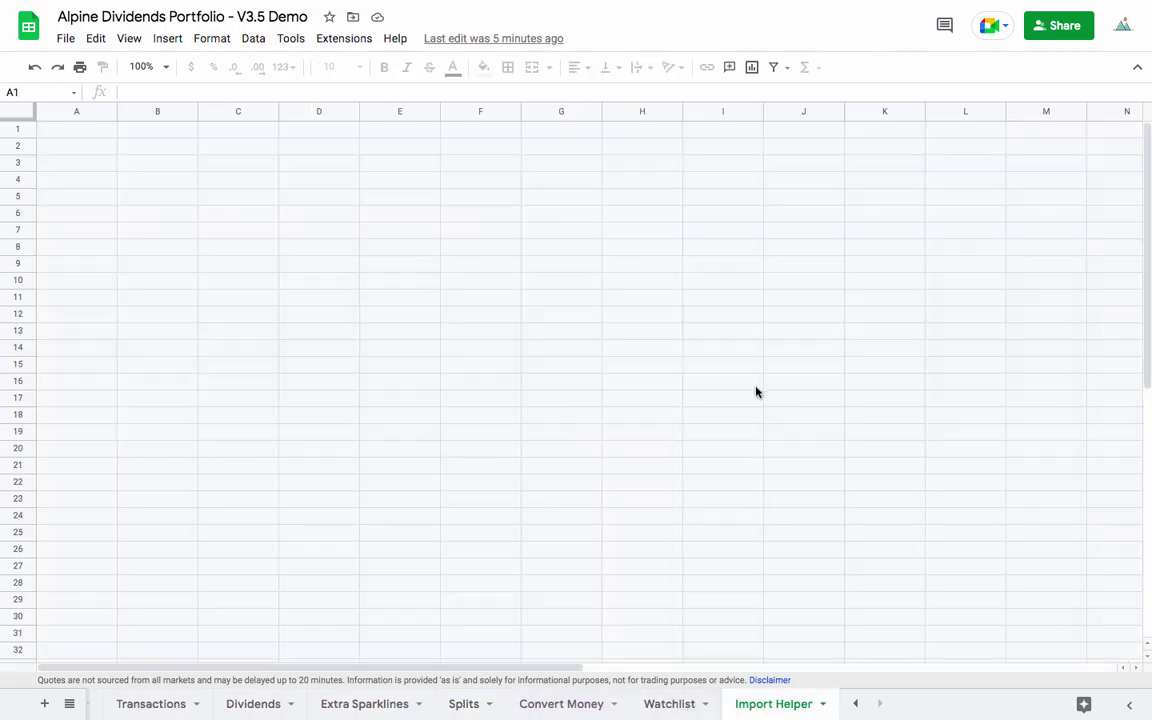
scroll(383, 218, "down", 10)
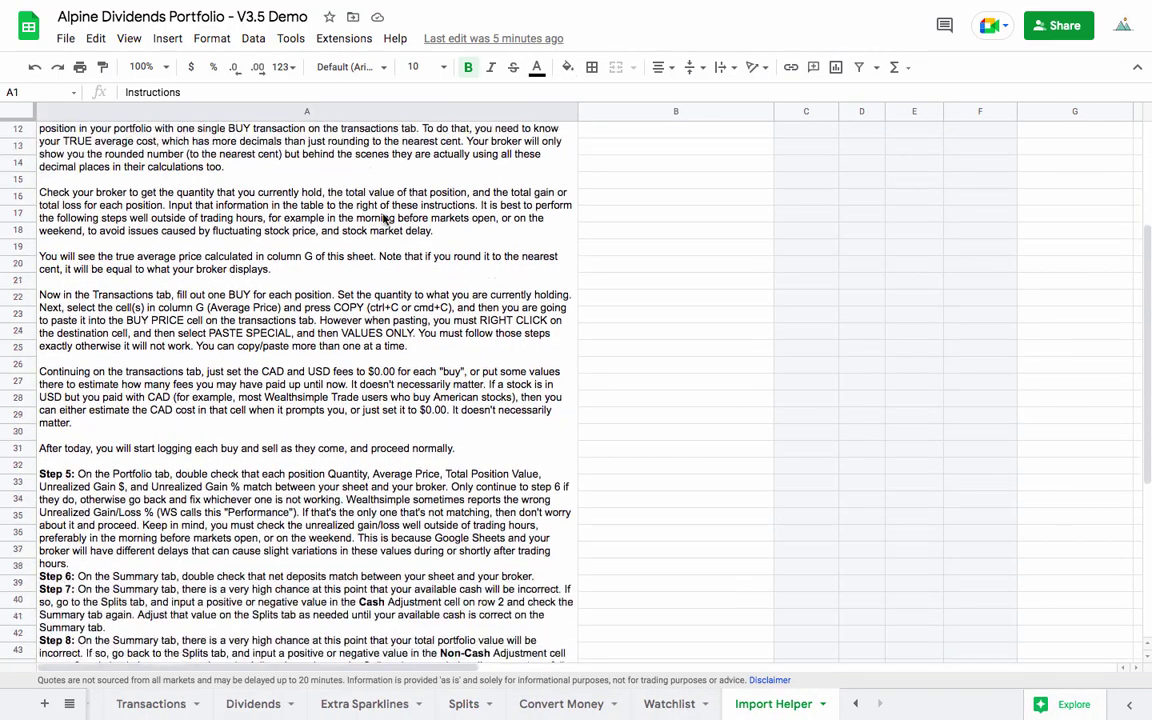
scroll(383, 218, "up", 10)
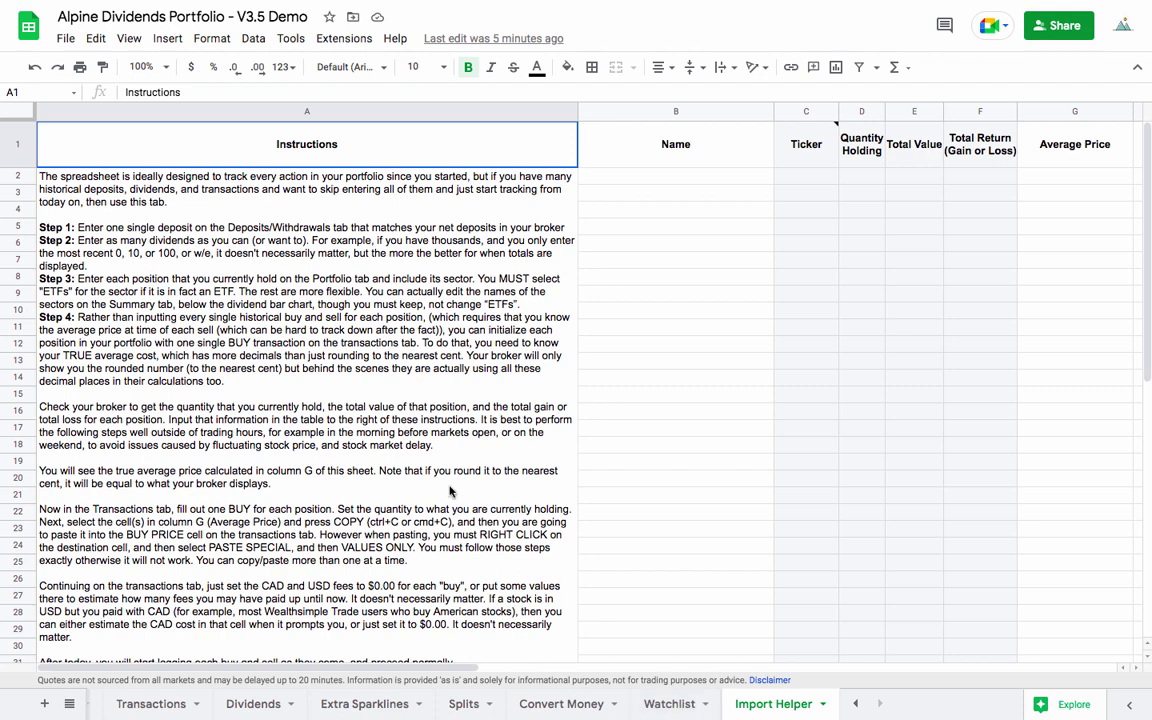
scroll(408, 443, "down", 3)
scroll(240, 522, "up", 3)
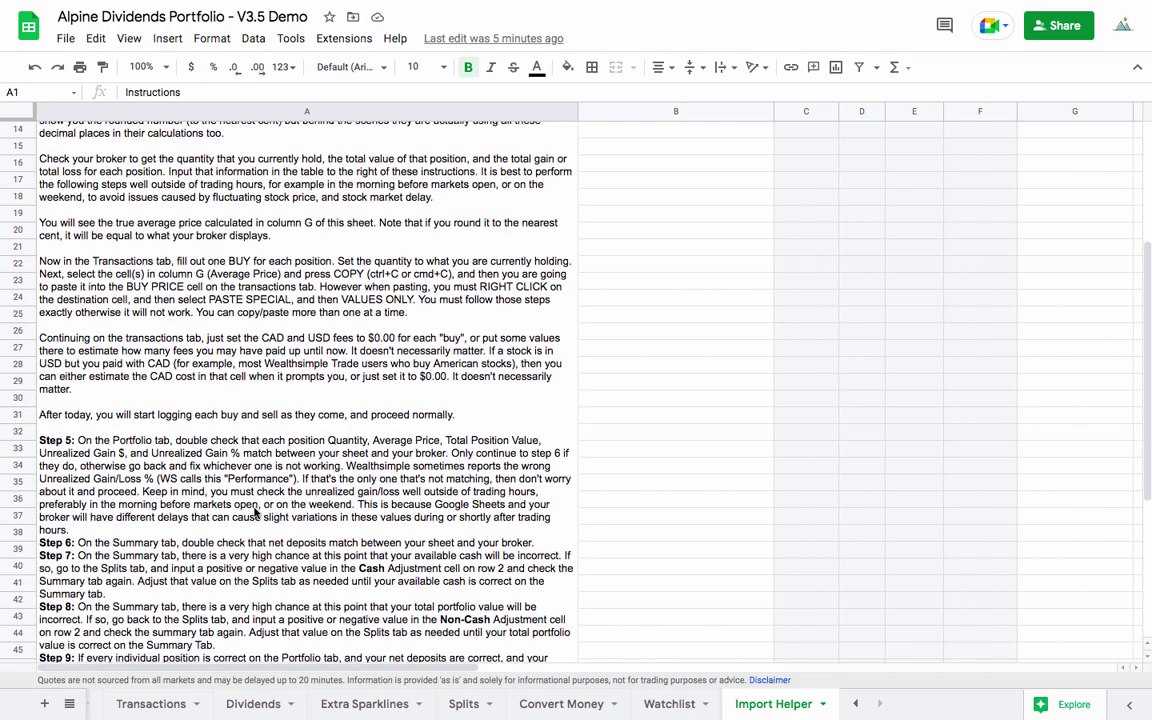
Recheck the Non-Cash Adjustment (CAD) cell N2 in the Splits sheet, and revisit the Import Helper instructions
left_click(463, 703)
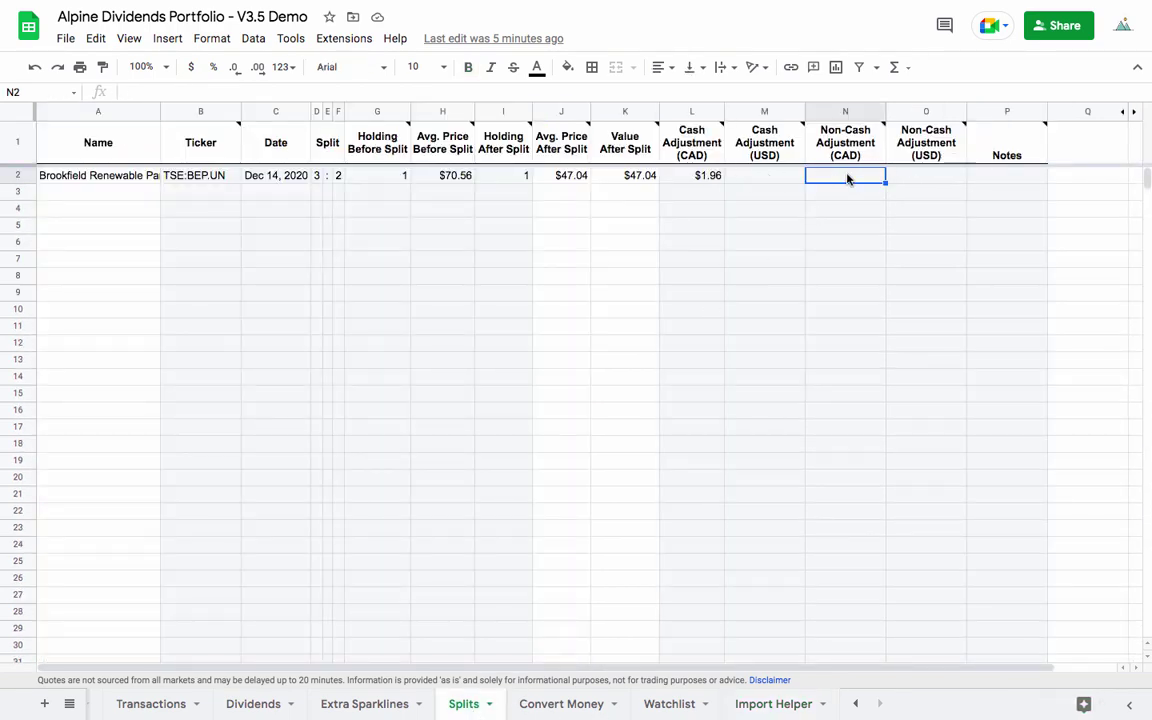
left_click(800, 701)
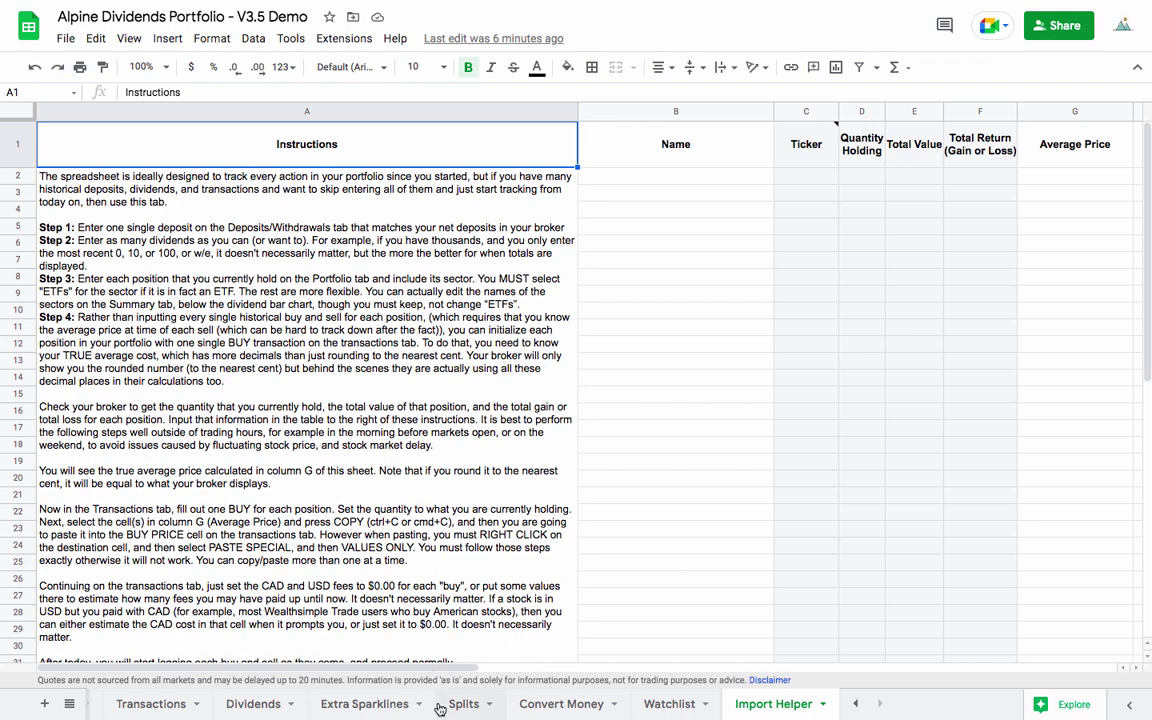
scroll(440, 700, "left", 5)
left_click(226, 702)
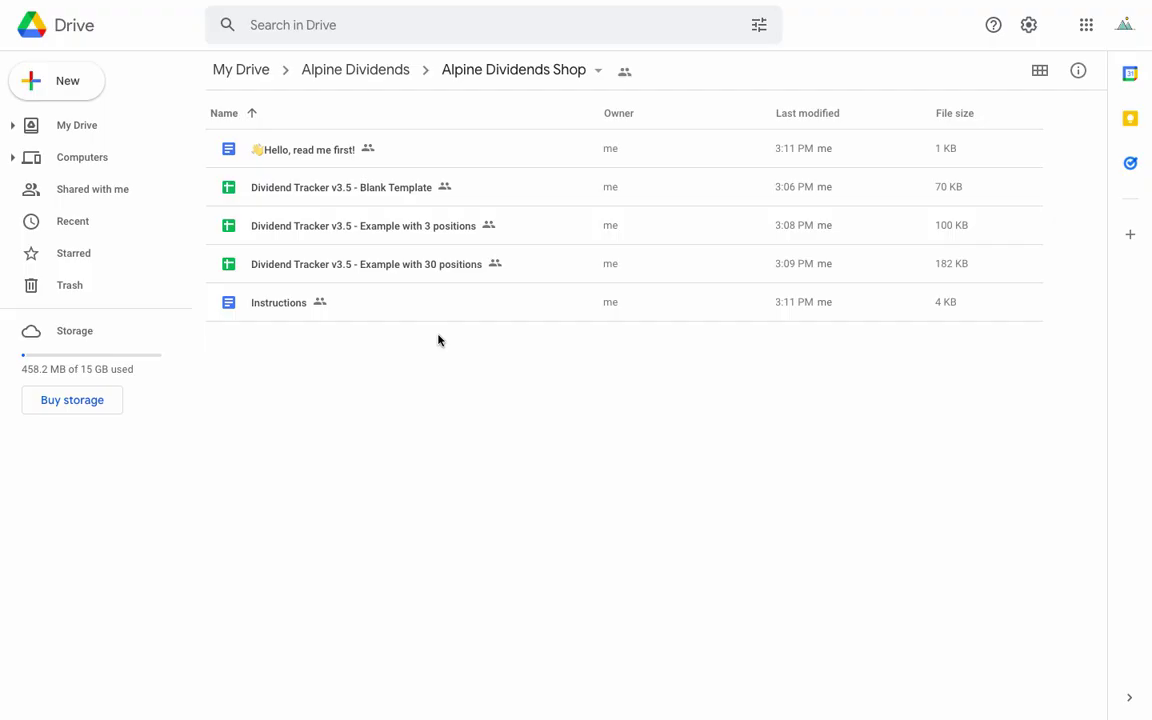
Open Dividend Tracker v3.5 - Blank Template from the Alpine Dividends Shop folder in Drive and make a copy named Alpine Dividends Portfolio v3.5
double_click(373, 190)
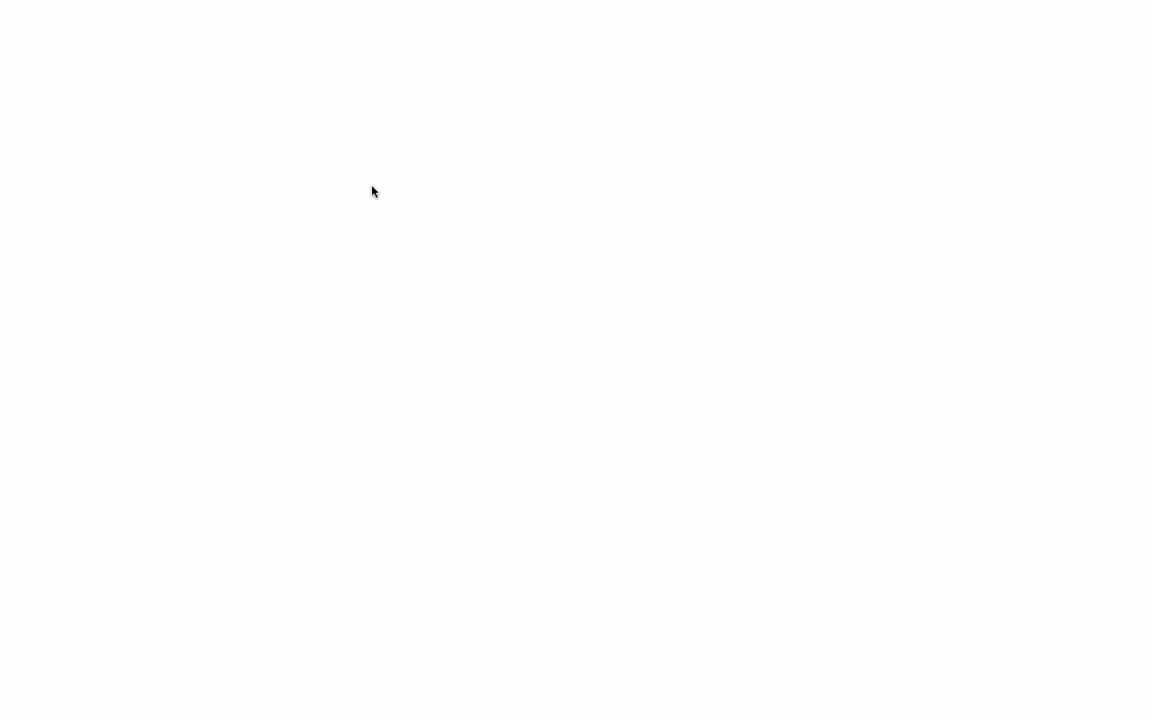
left_click(65, 38)
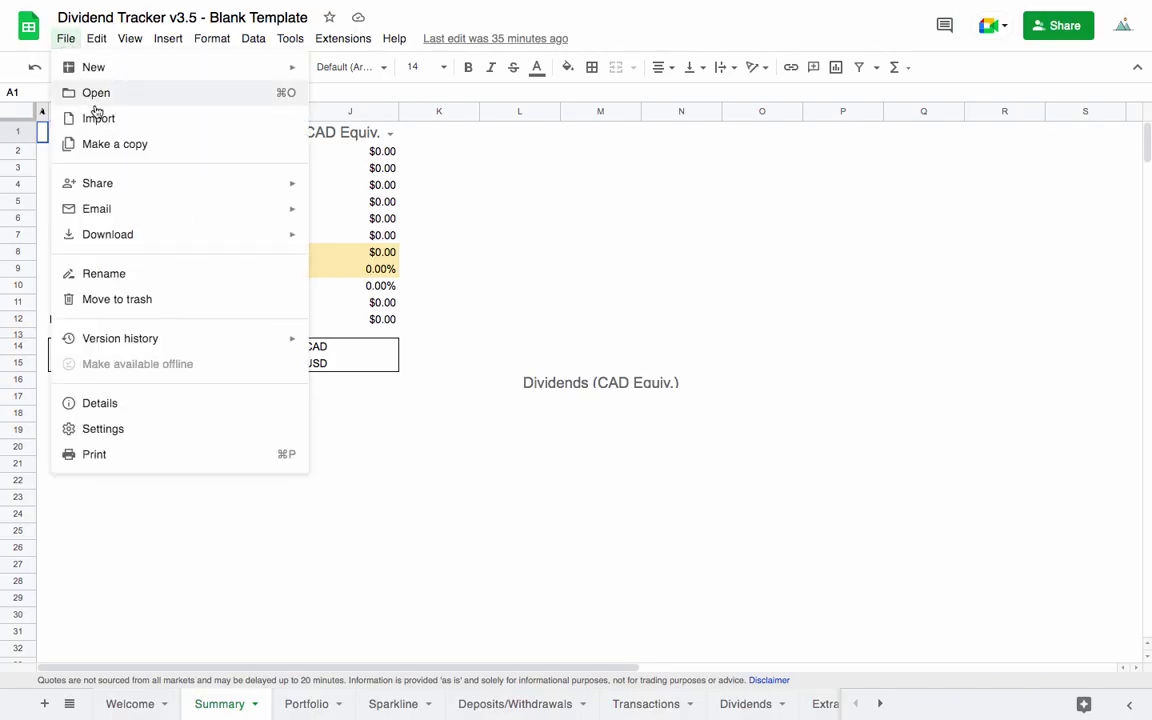
left_click(116, 146)
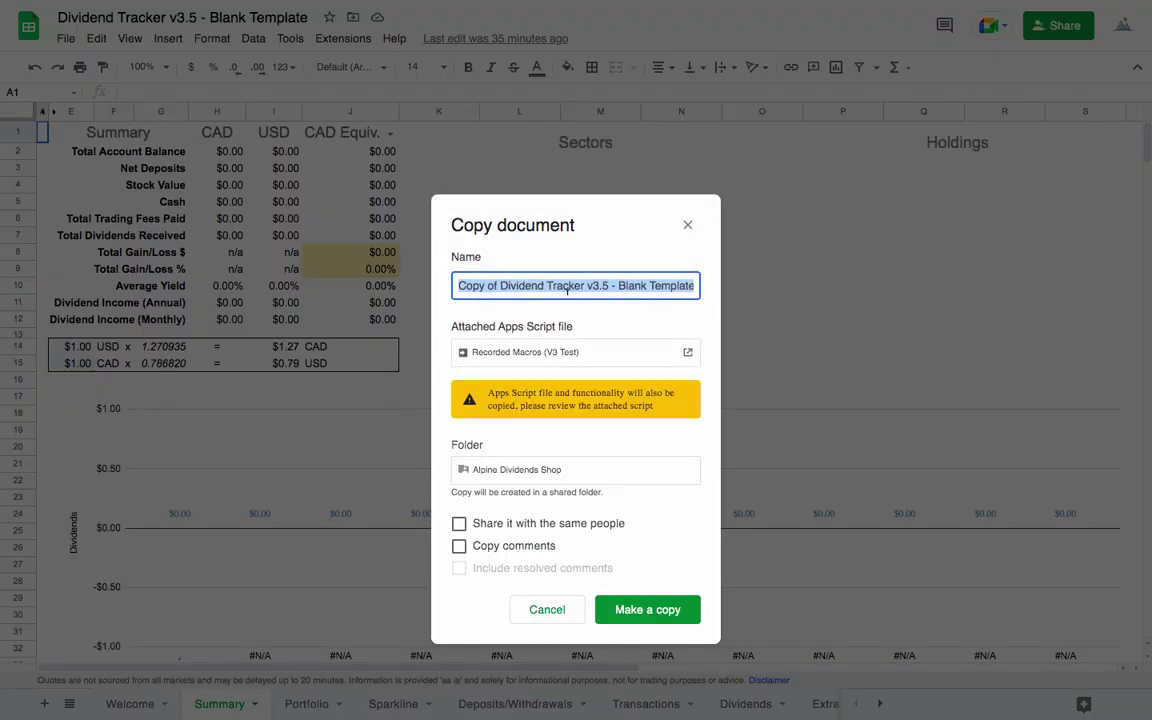
type("A")
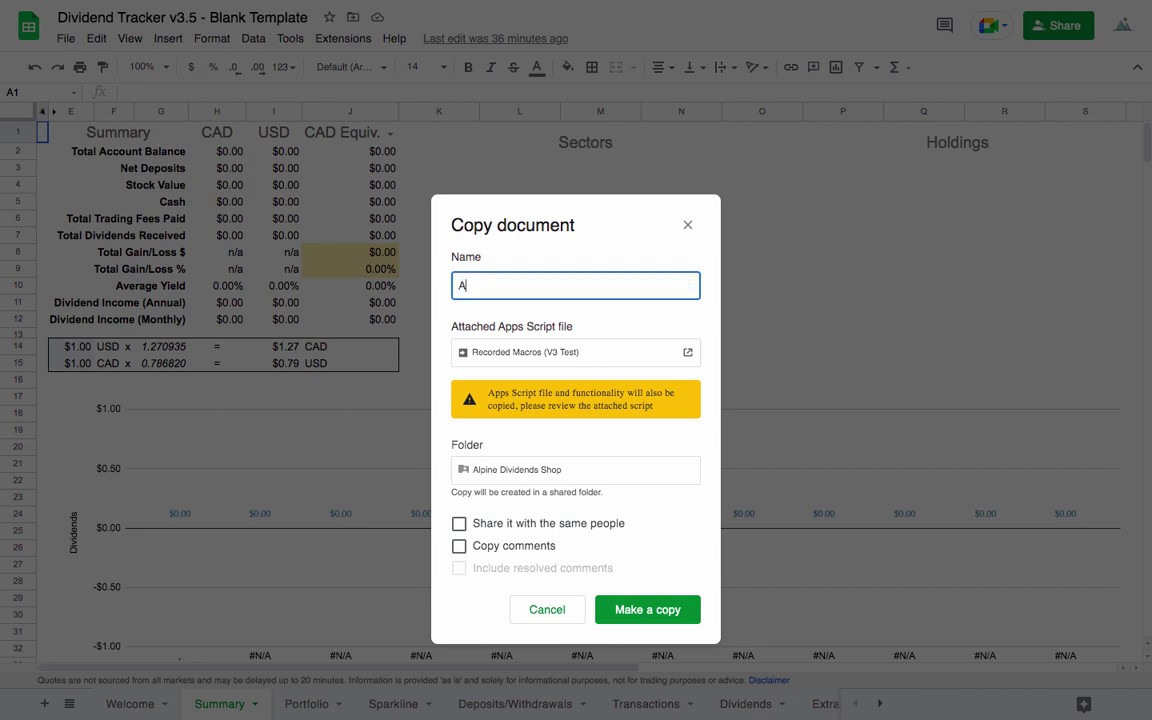
type("lpine Dividneds Portfol")
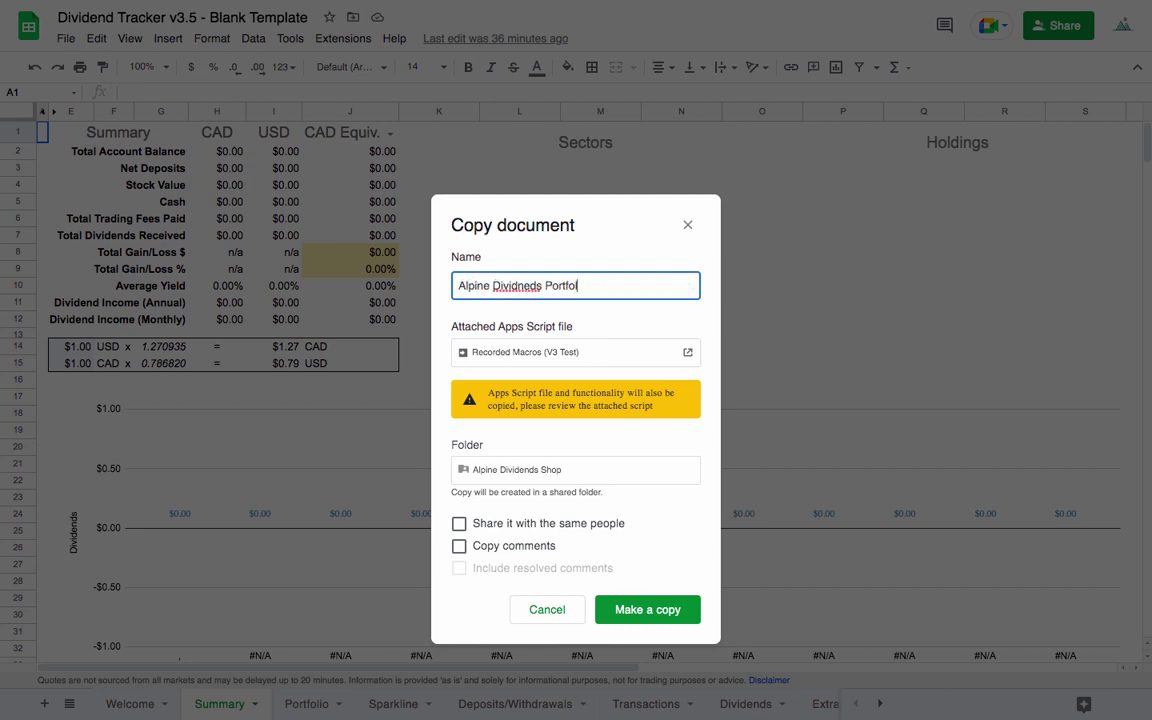
type("io v3.5")
right_click(515, 286)
left_click(490, 291)
left_click(648, 607)
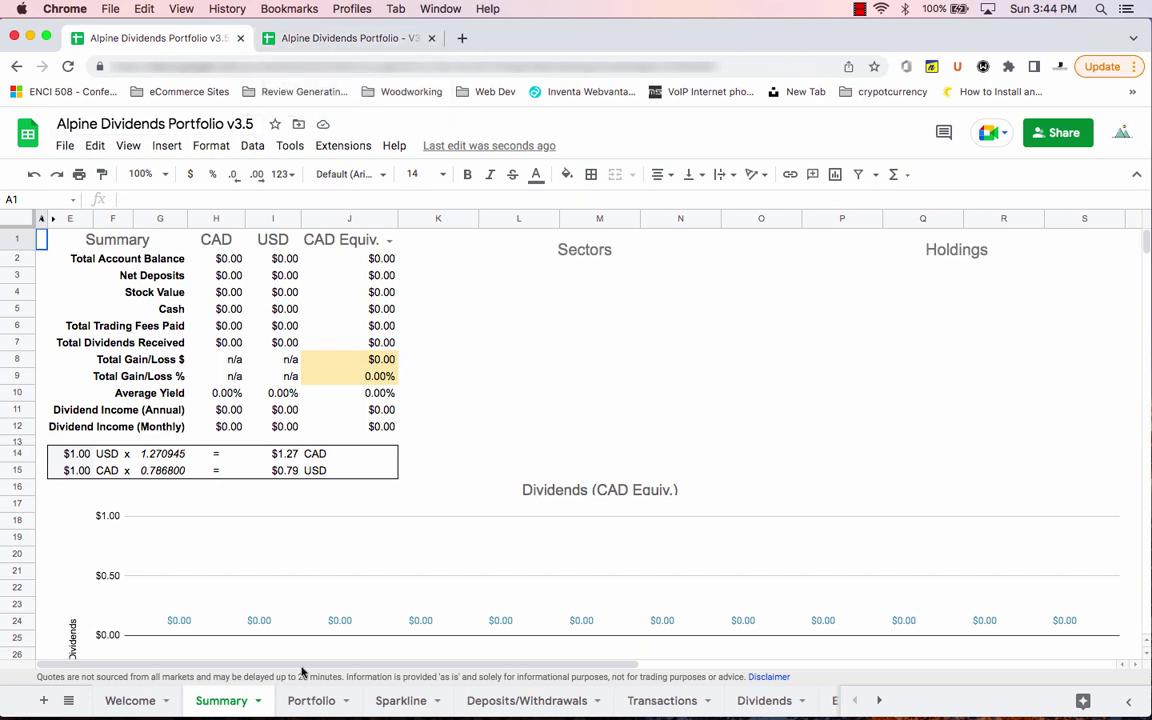
Copy the numbers, sectors and tickers in A2:C34 of the Portfolio sheet in Alpine Dividends Portfolio - V3.4
left_click(308, 699)
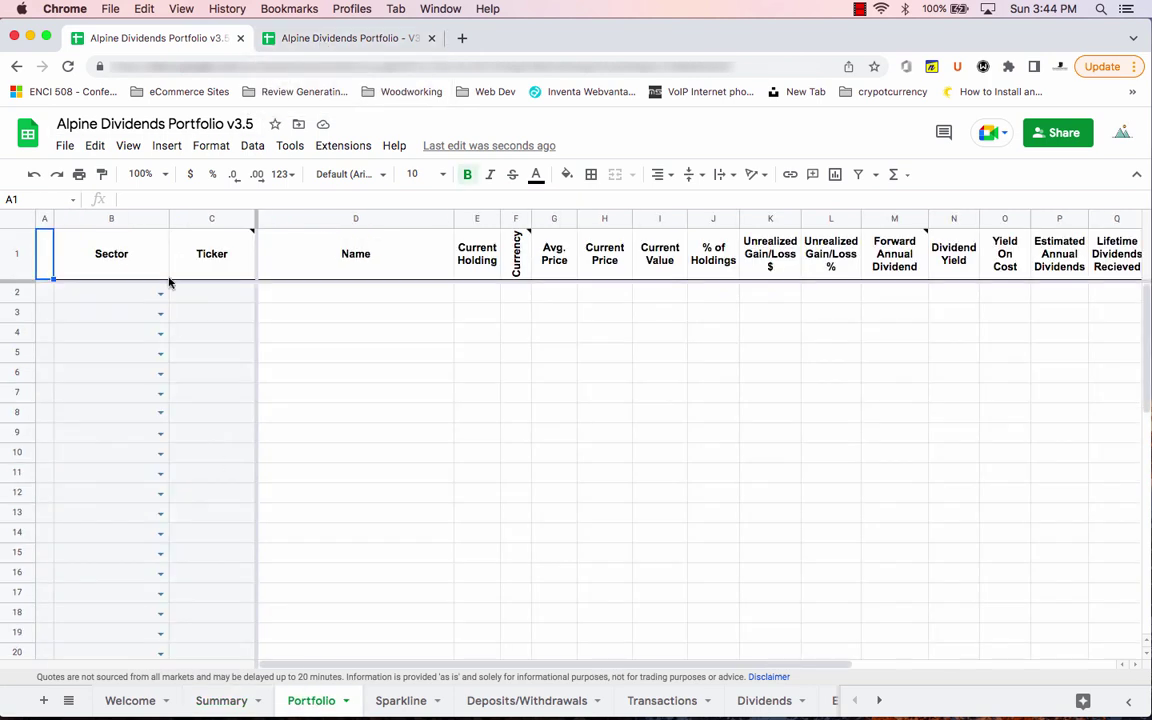
left_click(360, 37)
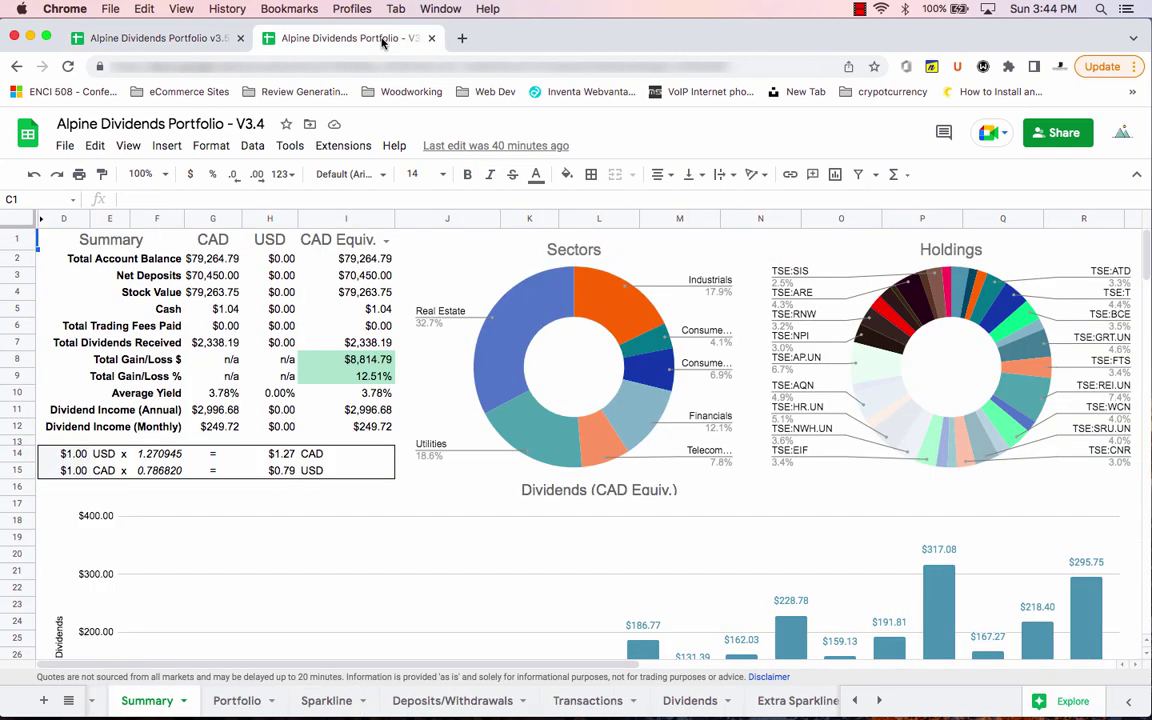
left_click(236, 700)
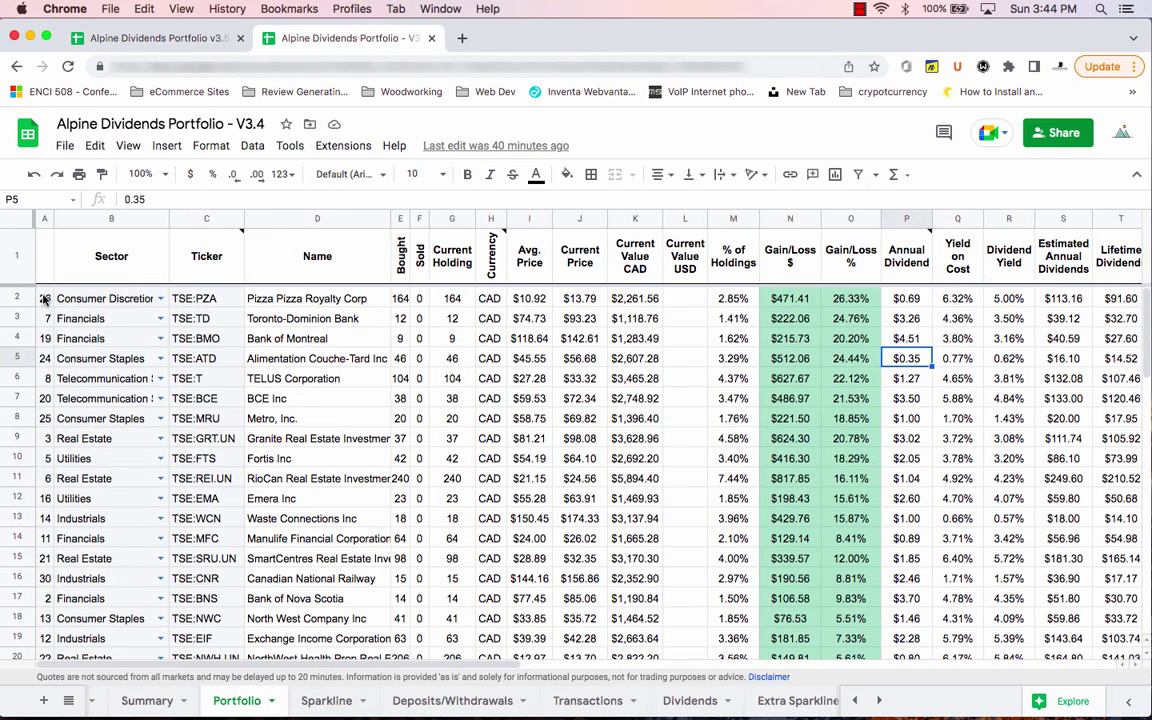
left_click_drag(44, 298, 195, 558)
key("cmd+c")
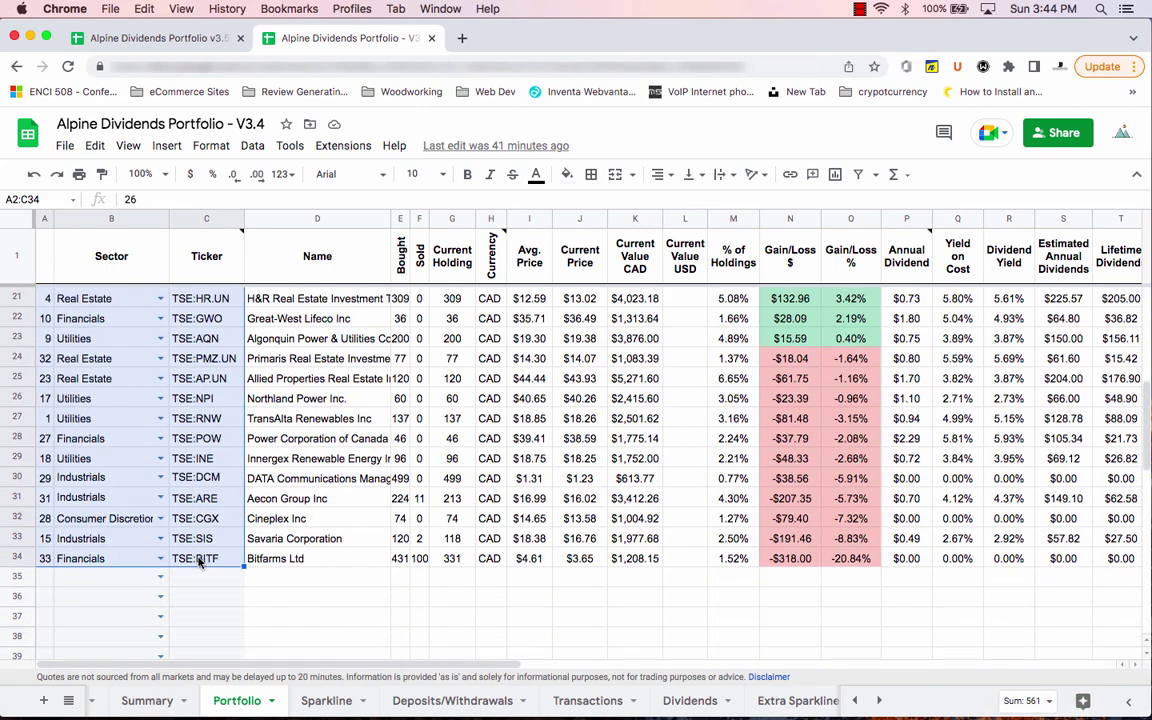
Paste the copied sectors and tickers at A2 in the Portfolio sheet of Alpine Dividends Portfolio v3.5, and check the rows
left_click(200, 36)
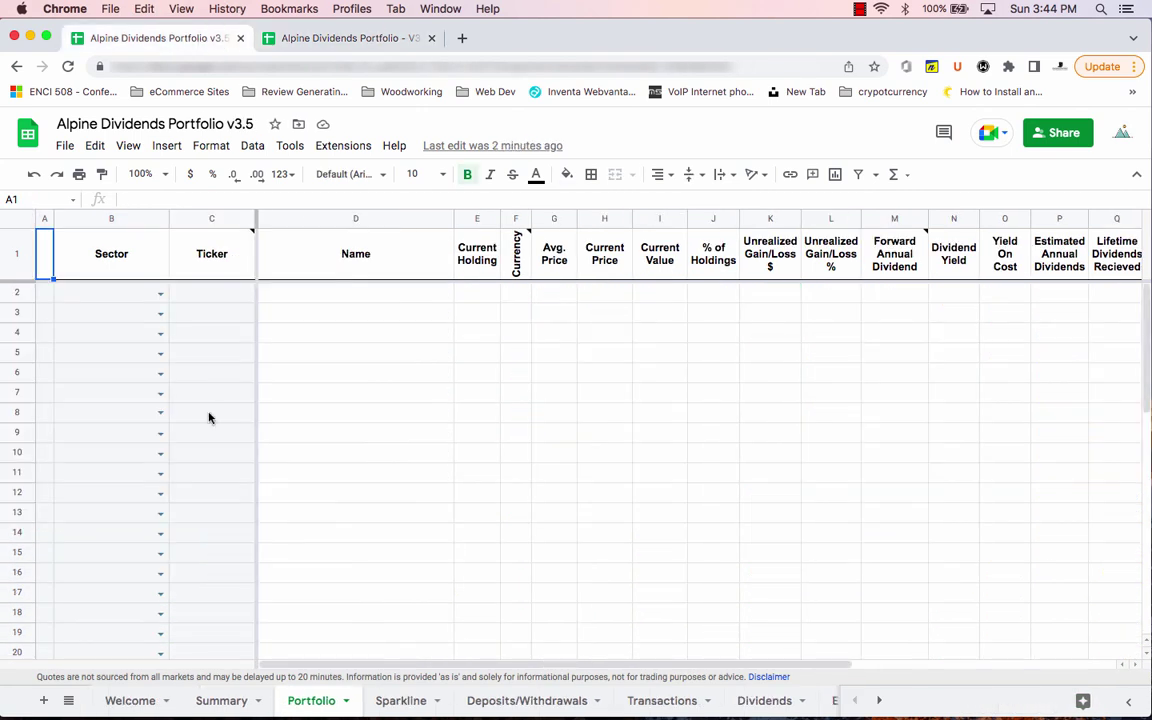
left_click(44, 293)
right_click(46, 296)
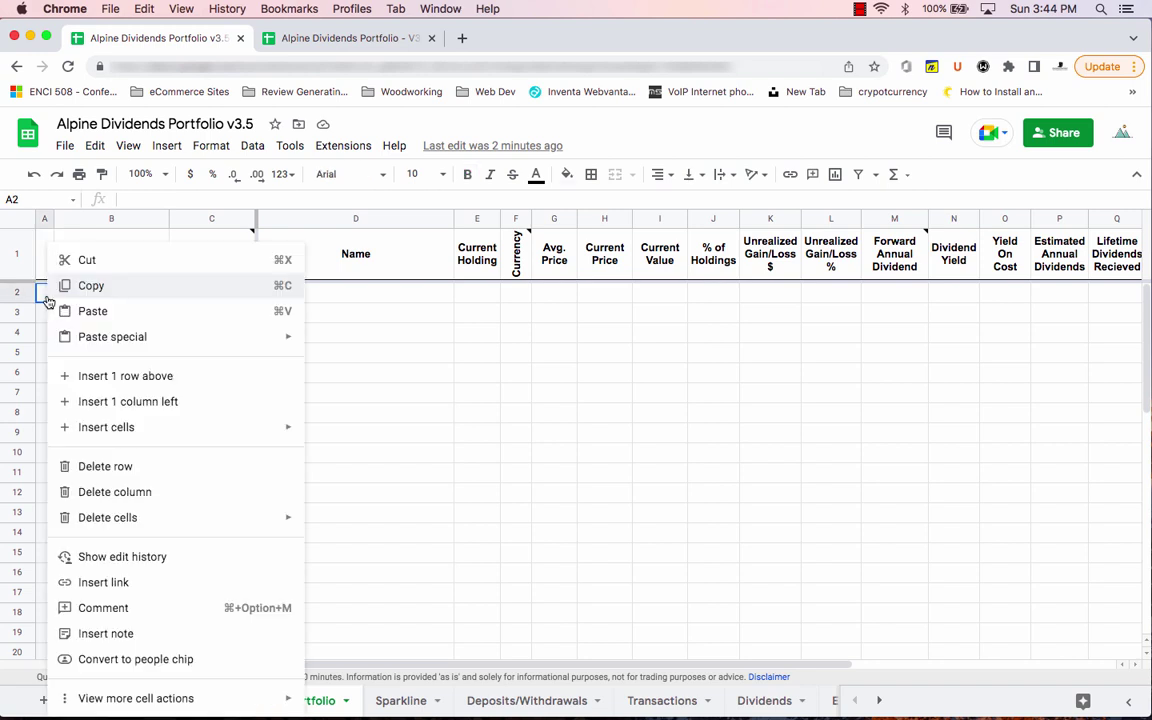
left_click(111, 311)
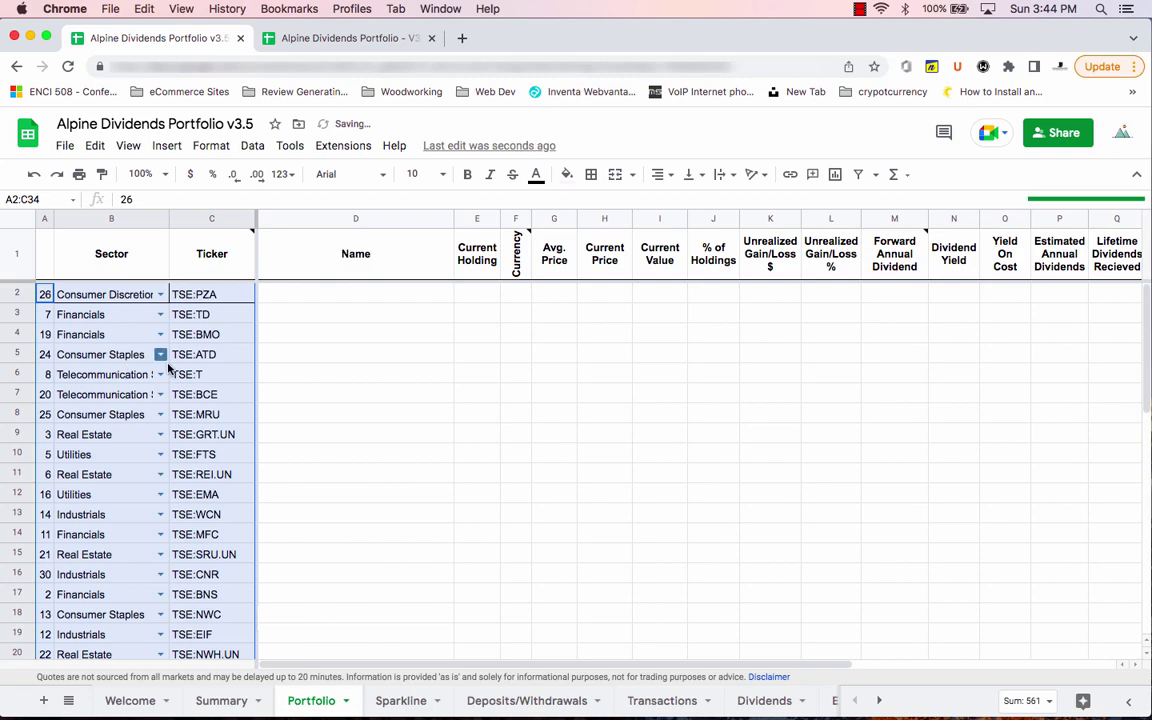
left_click(166, 370)
scroll(168, 365, "down", 10)
scroll(168, 362, "up", 2)
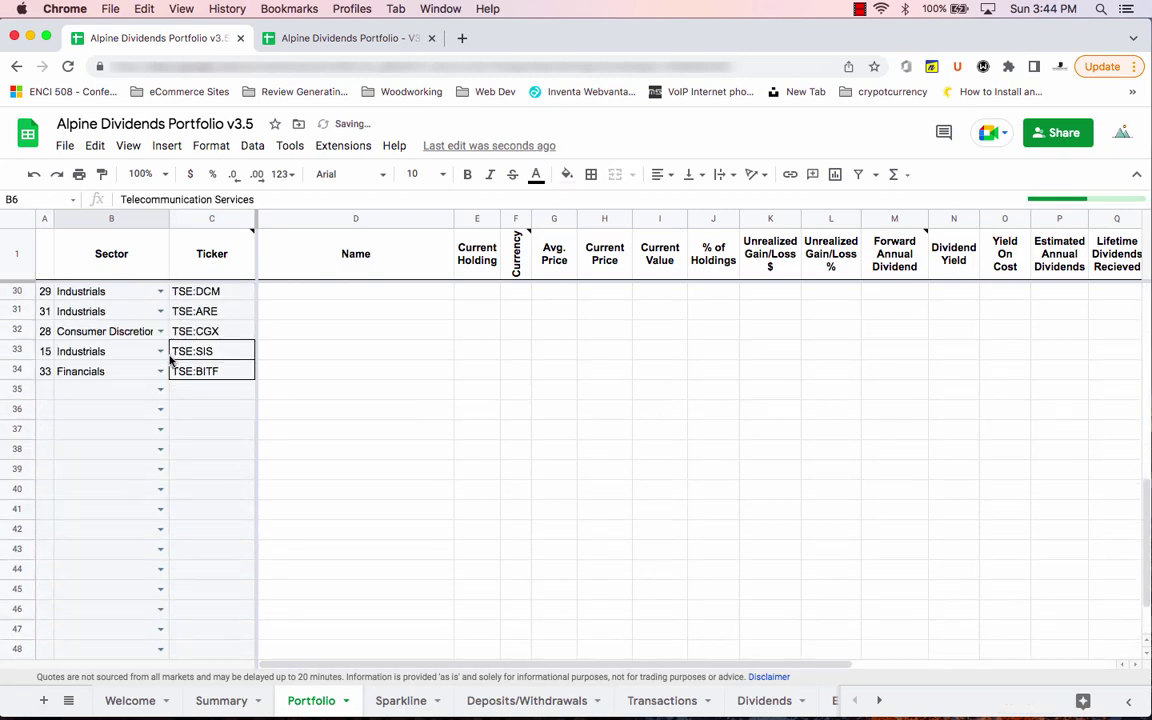
scroll(175, 400, "up", 5)
scroll(198, 553, "up", 8)
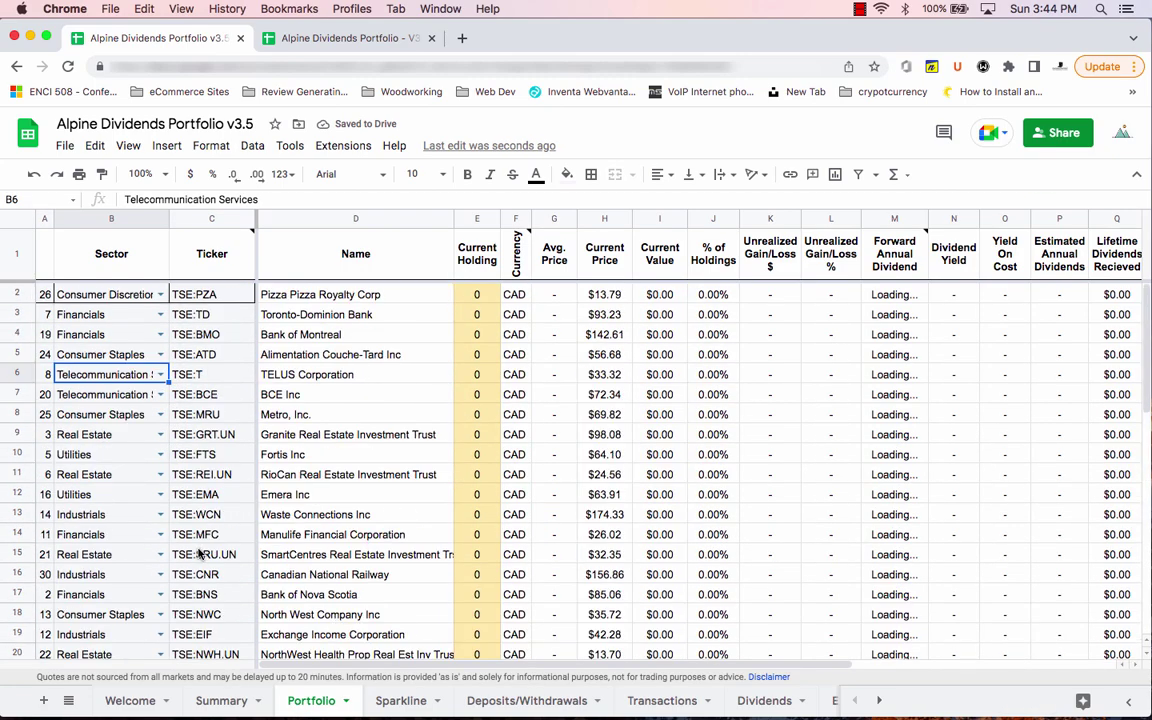
Remove the stray black cell borders from the pasted range A2:C35 in the Portfolio sheet
scroll(198, 553, "down", 8)
left_click(198, 550)
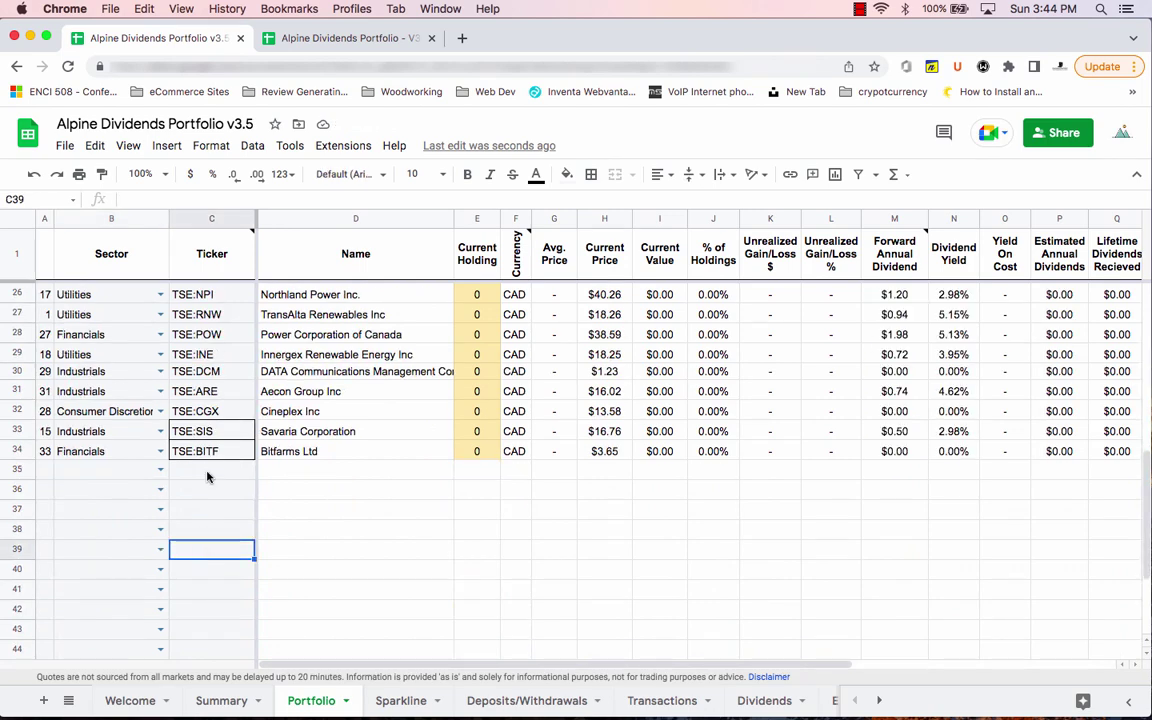
left_click_drag(207, 476, 45, 288)
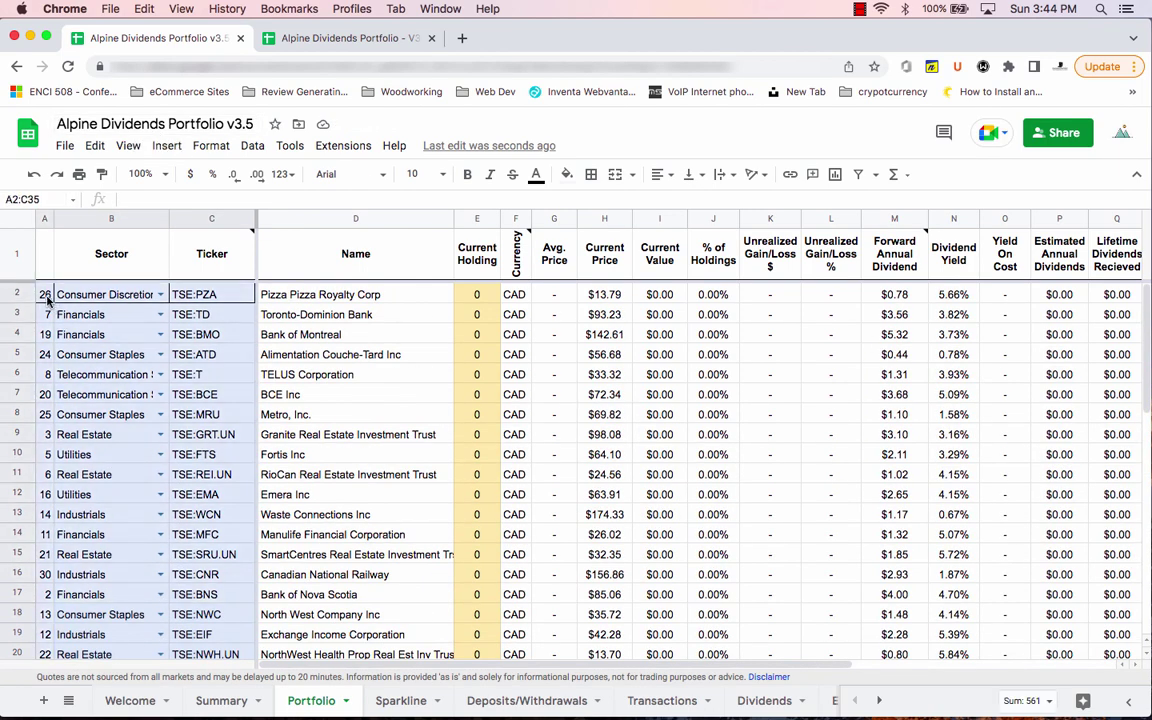
left_click(591, 176)
left_click(616, 210)
left_click(211, 374)
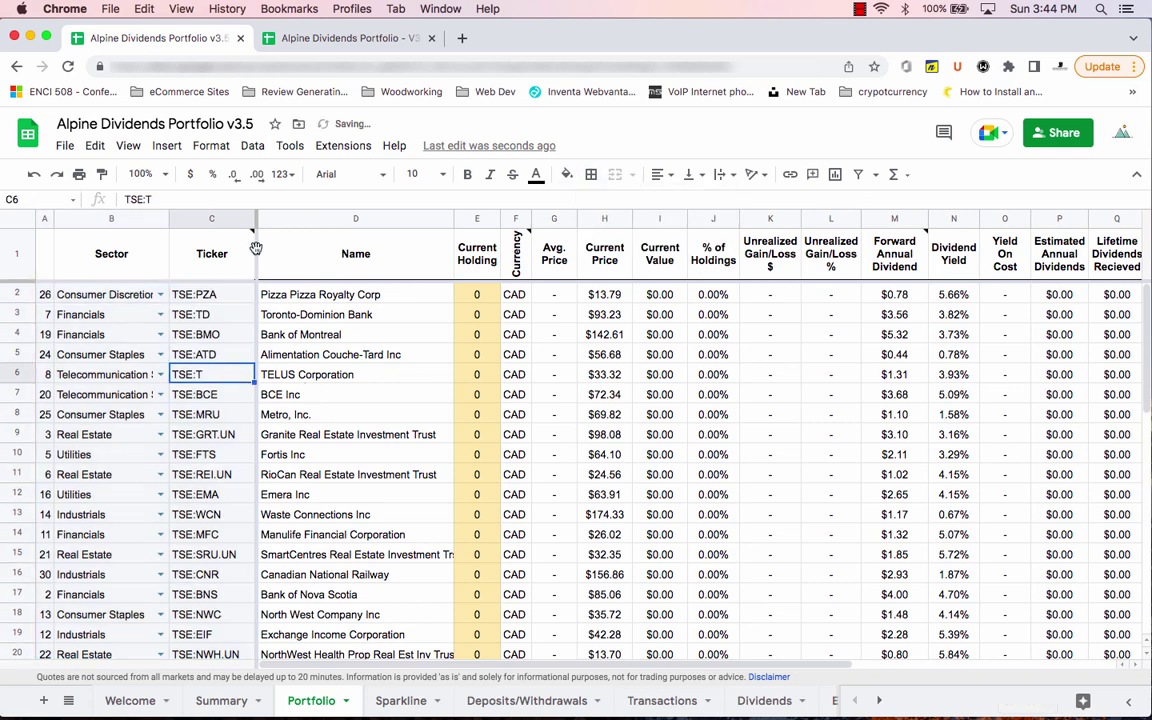
Fix the borders of header cells A1:C1 in the Portfolio sheet, and look over the pasted rows
left_click_drag(195, 250, 36, 249)
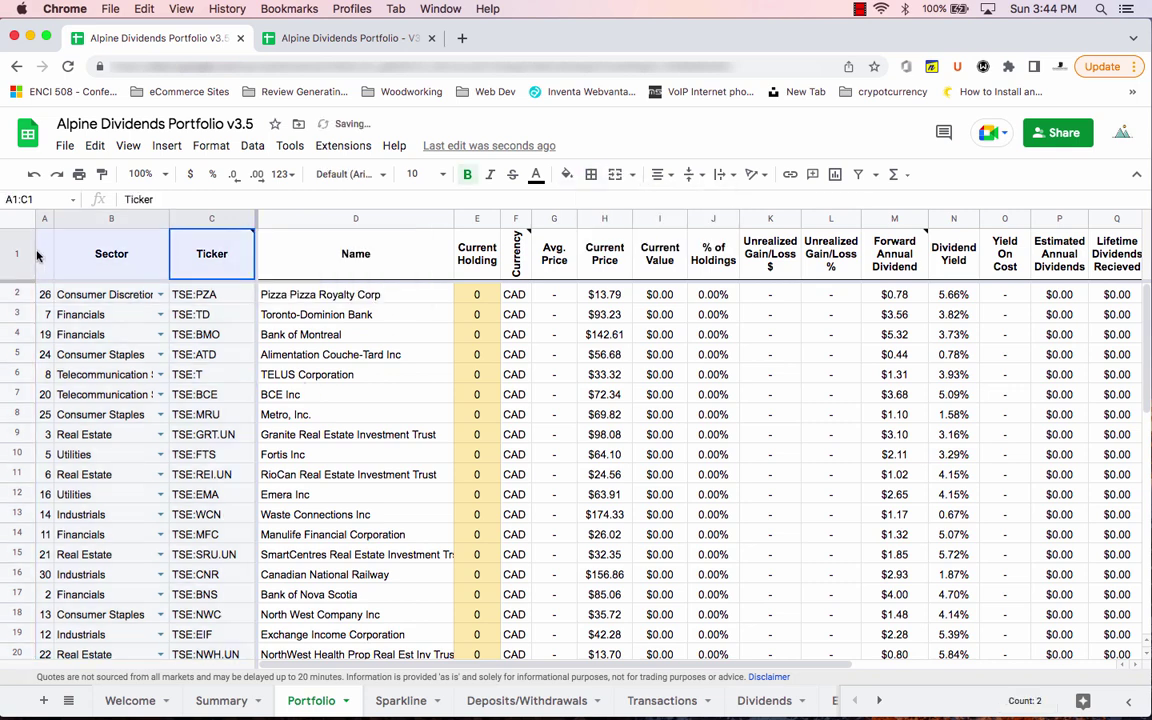
left_click(591, 176)
left_click(597, 208)
left_click(200, 394)
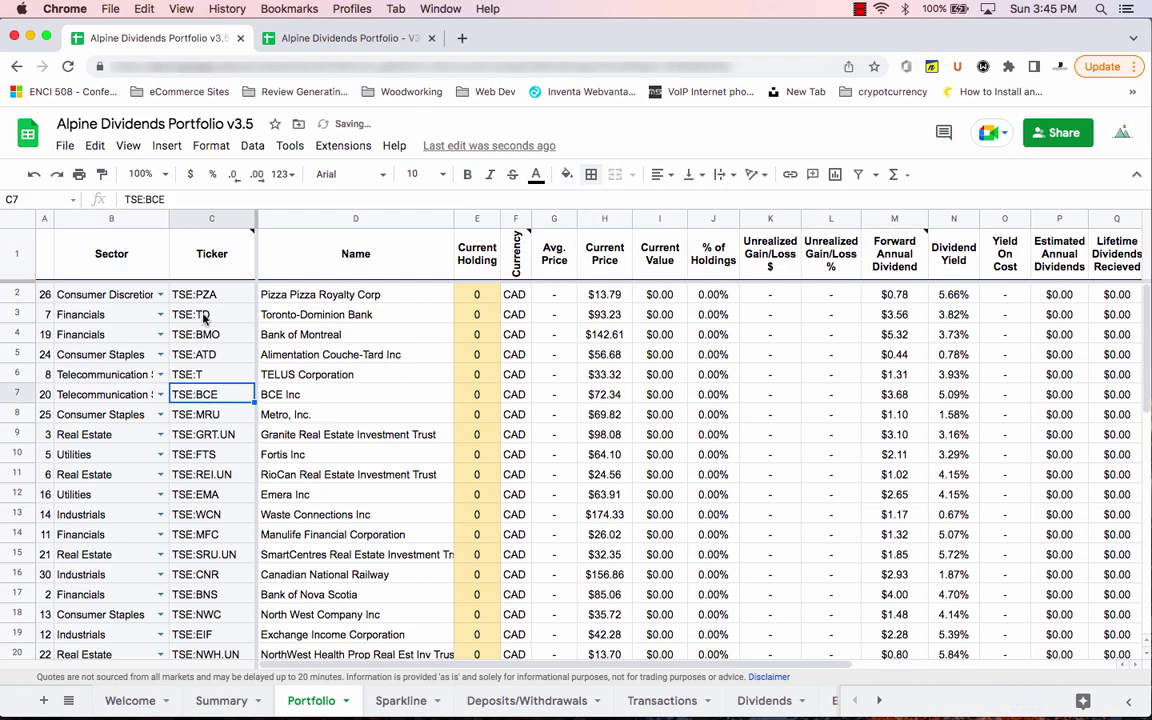
scroll(187, 454, "down", 10)
scroll(187, 454, "up", 10)
Copy all deposit records in A2:E145 of the Deposits/Withdrawals sheet in Alpine Dividends Portfolio - V3.4
left_click(347, 38)
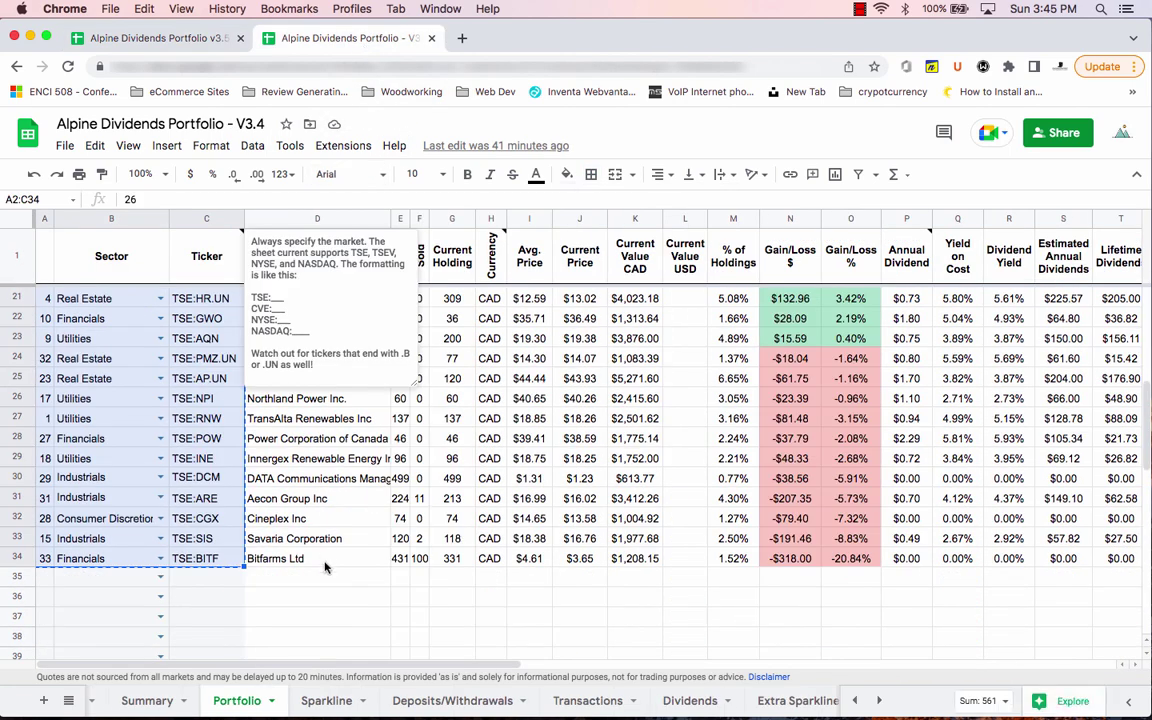
left_click(335, 699)
left_click(404, 700)
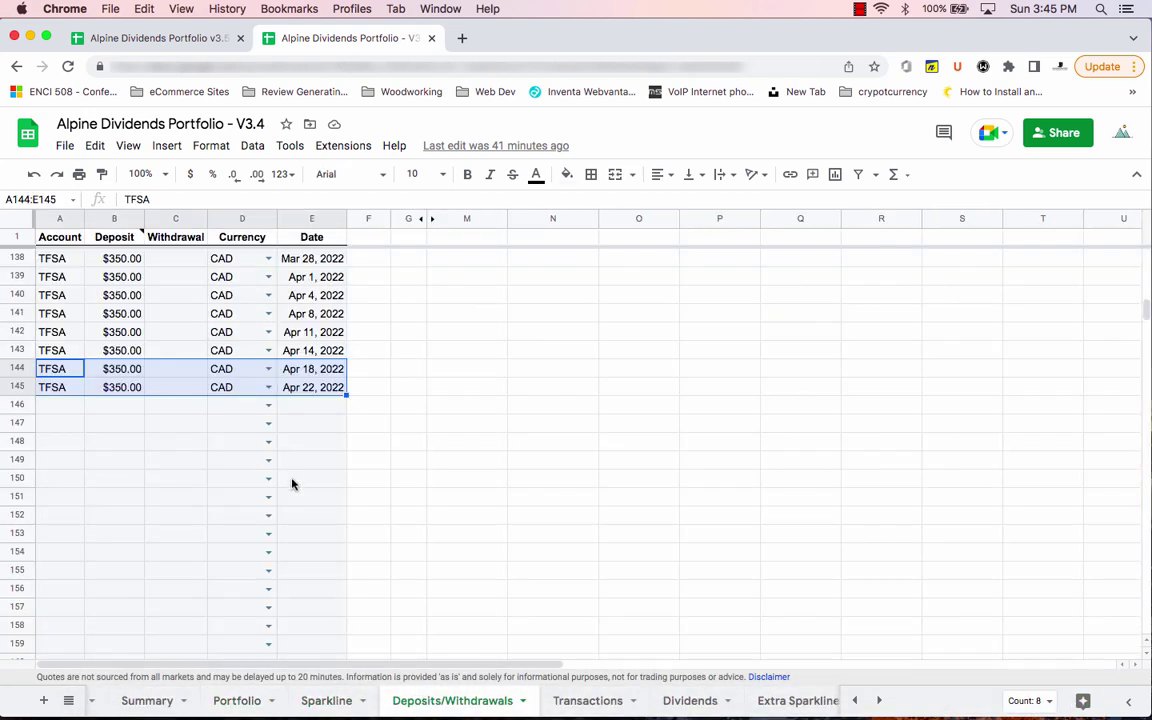
scroll(292, 484, "up", 20)
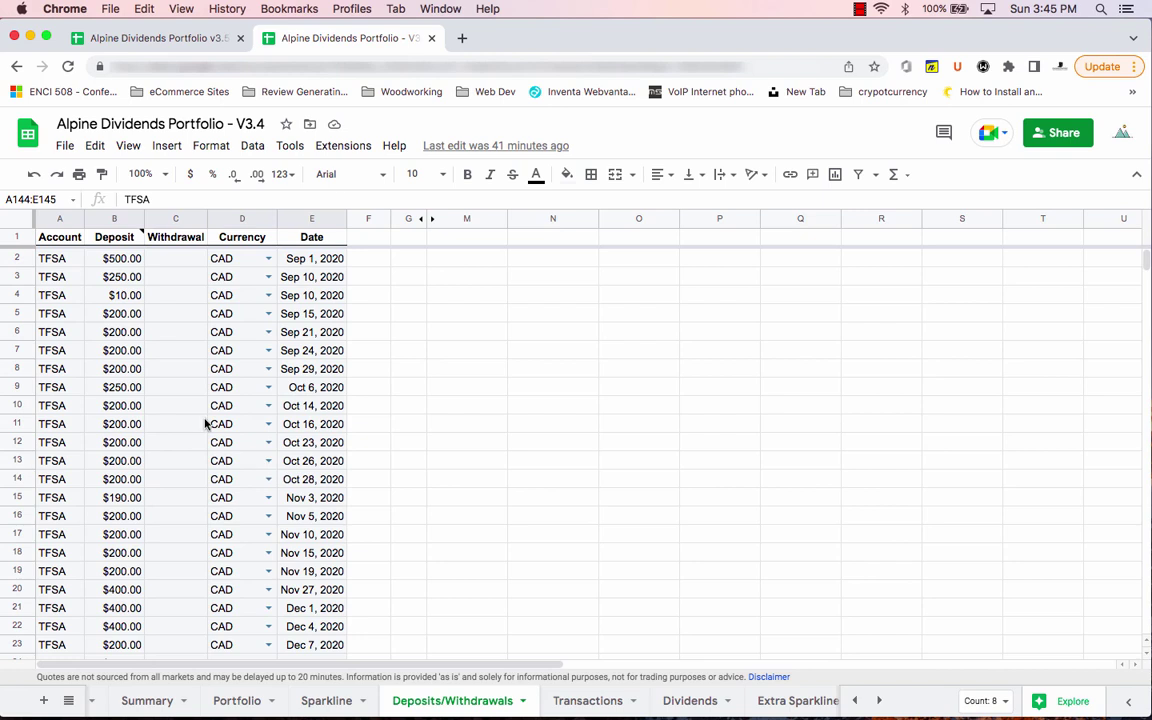
left_click_drag(52, 258, 333, 589)
key("super+c")
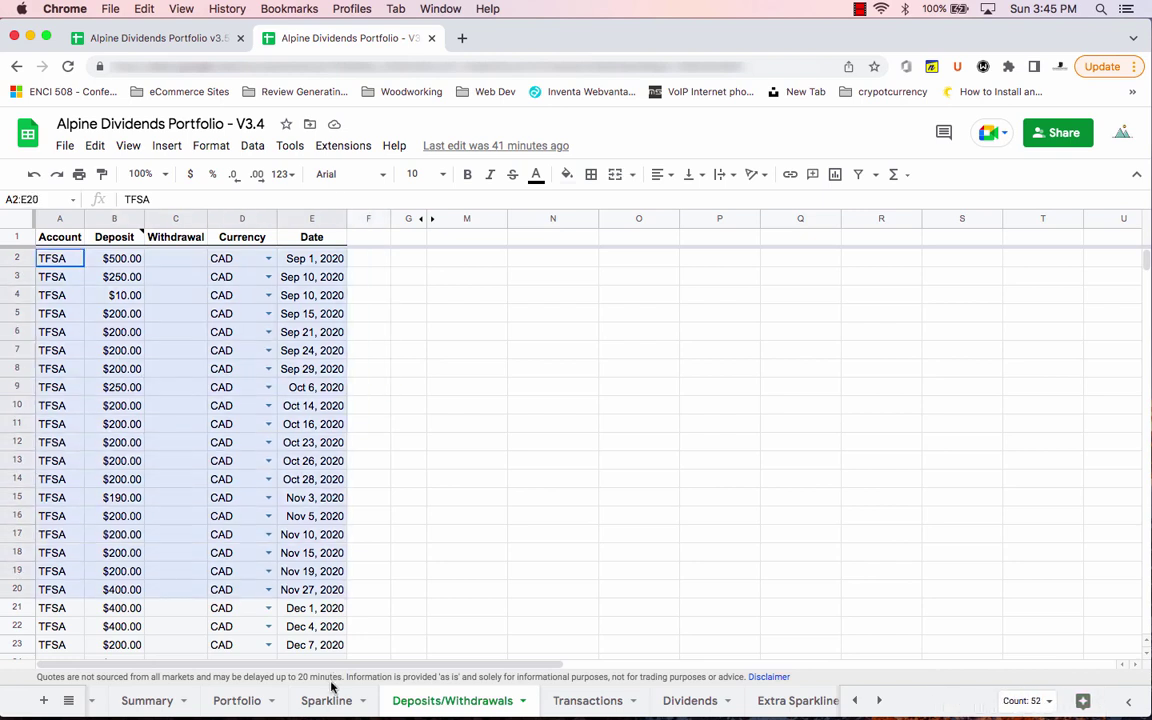
left_click_drag(333, 687, 307, 372)
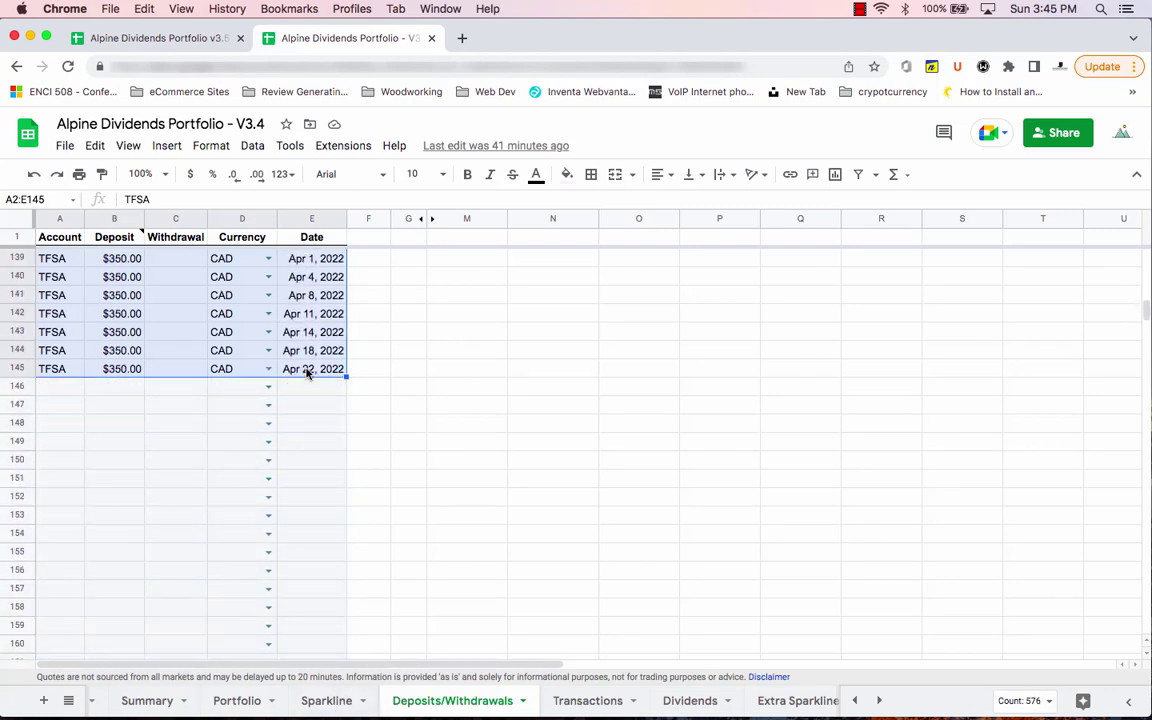
Paste the copied deposit records at A2 in the Deposits/Withdrawals sheet of Alpine Dividends Portfolio v3.5, and check the rows
left_click(165, 38)
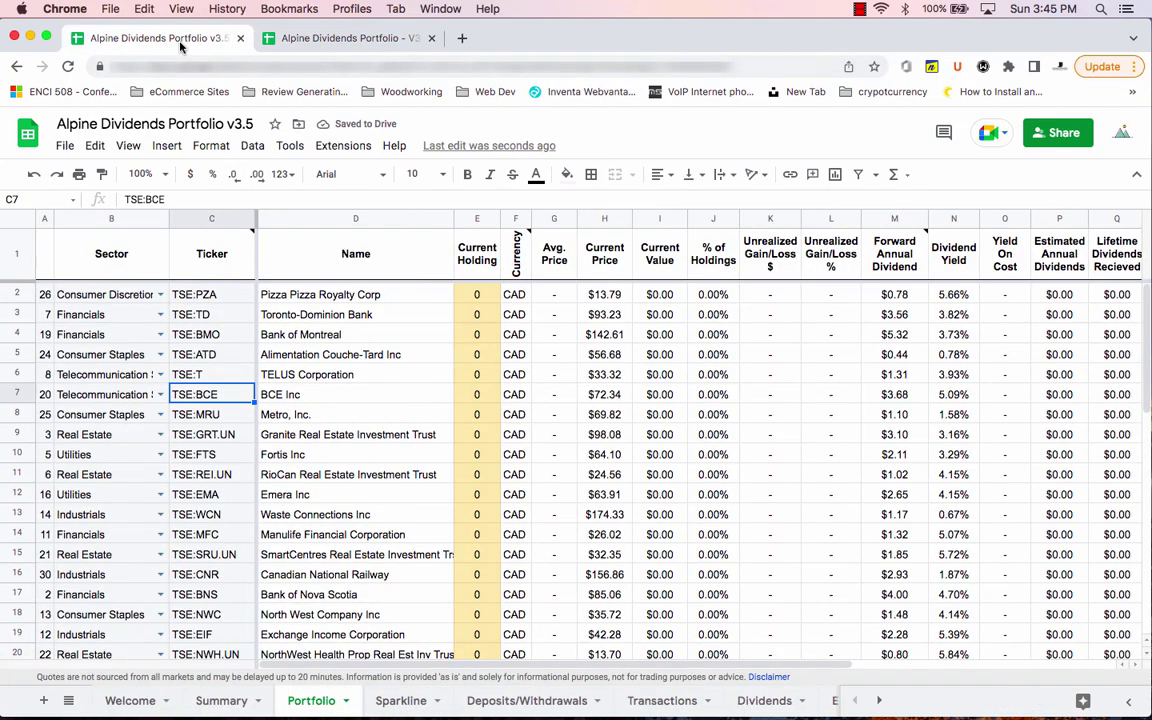
left_click(484, 703)
left_click(51, 259)
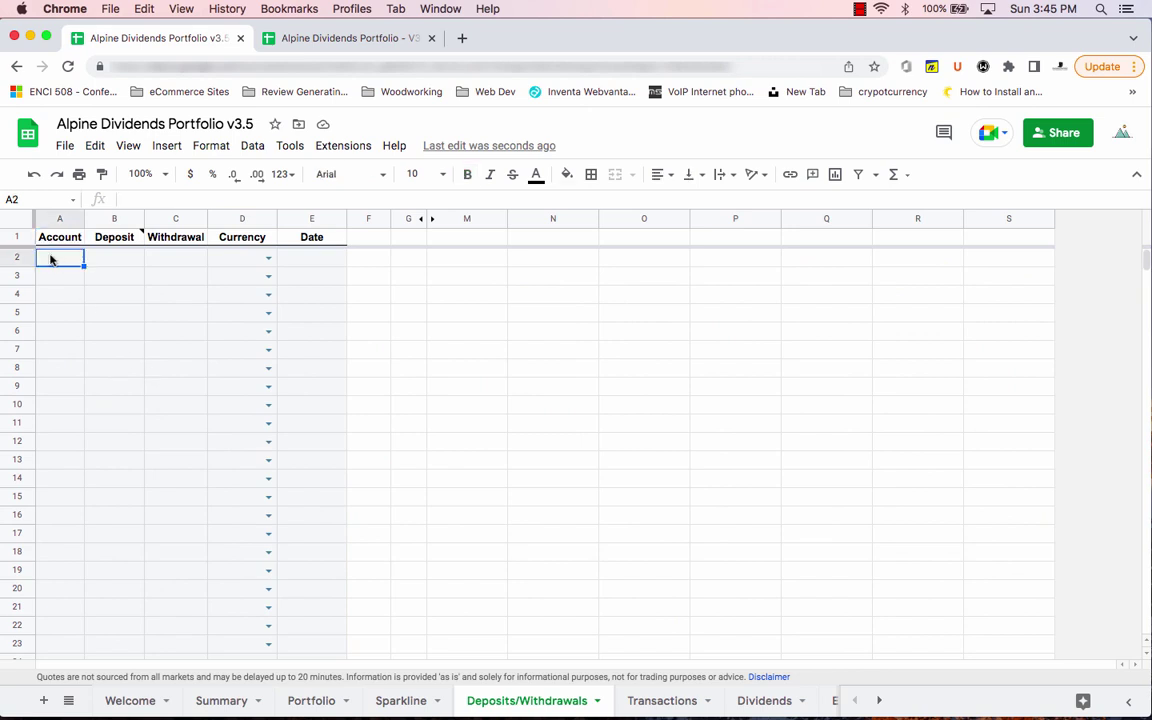
right_click(51, 259)
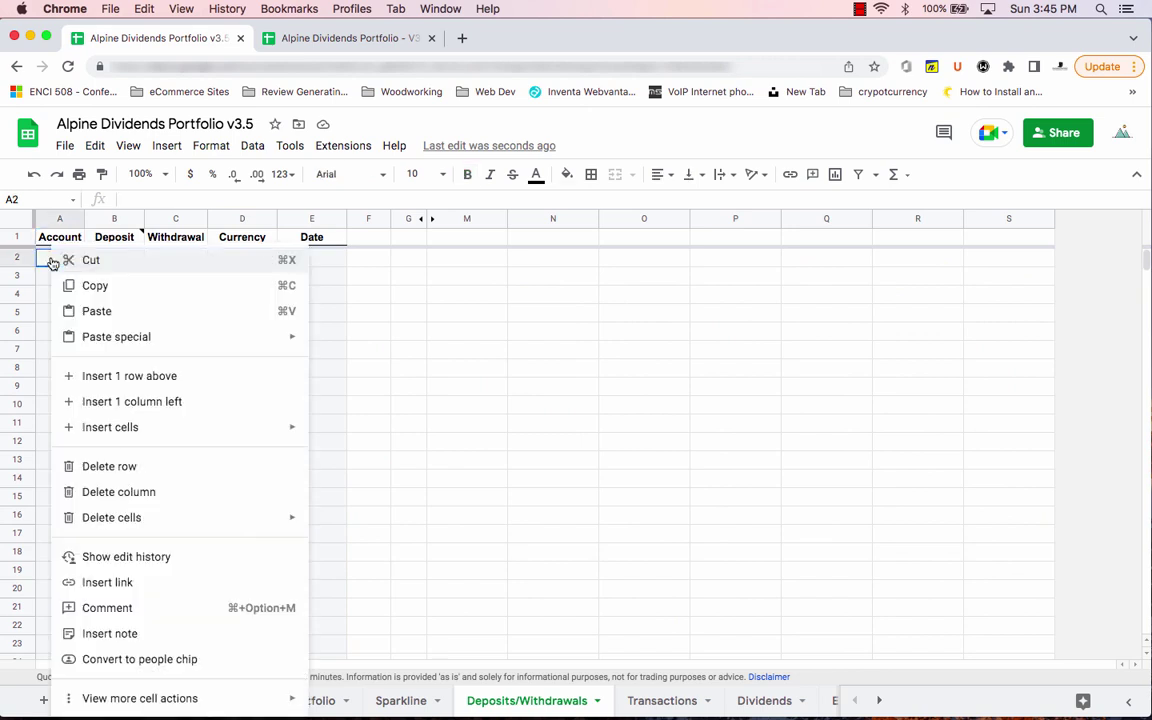
left_click(131, 311)
left_click(165, 325)
scroll(165, 325, "down", 8)
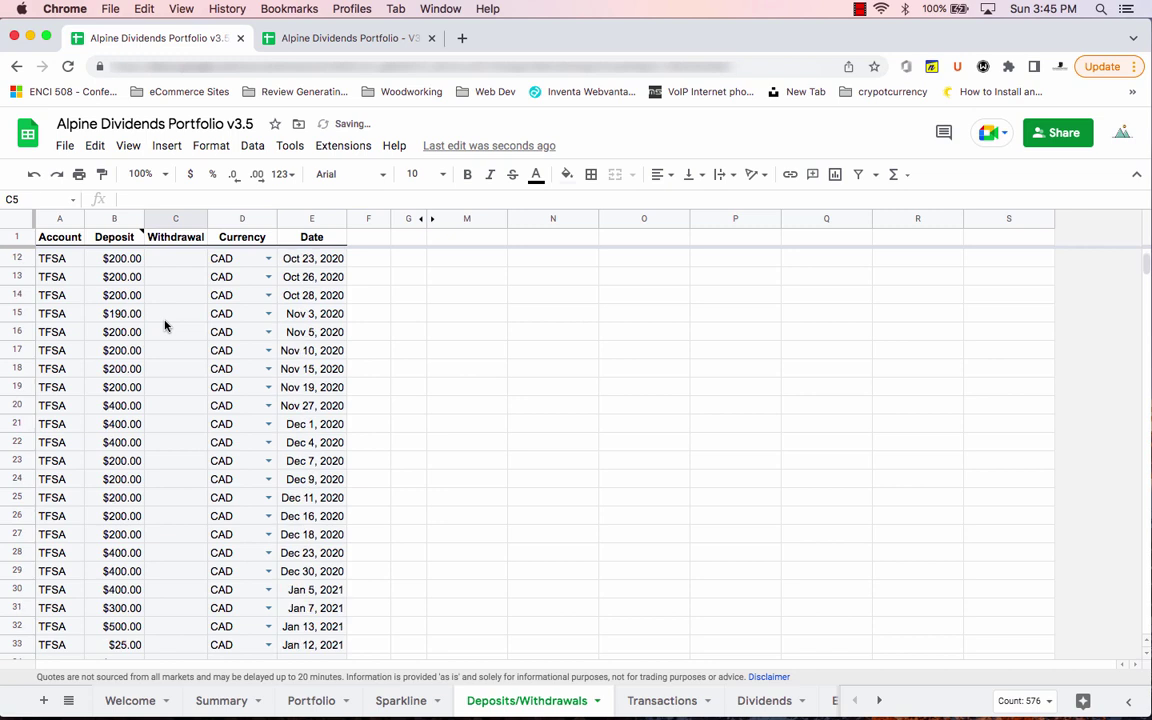
scroll(165, 325, "up", 8)
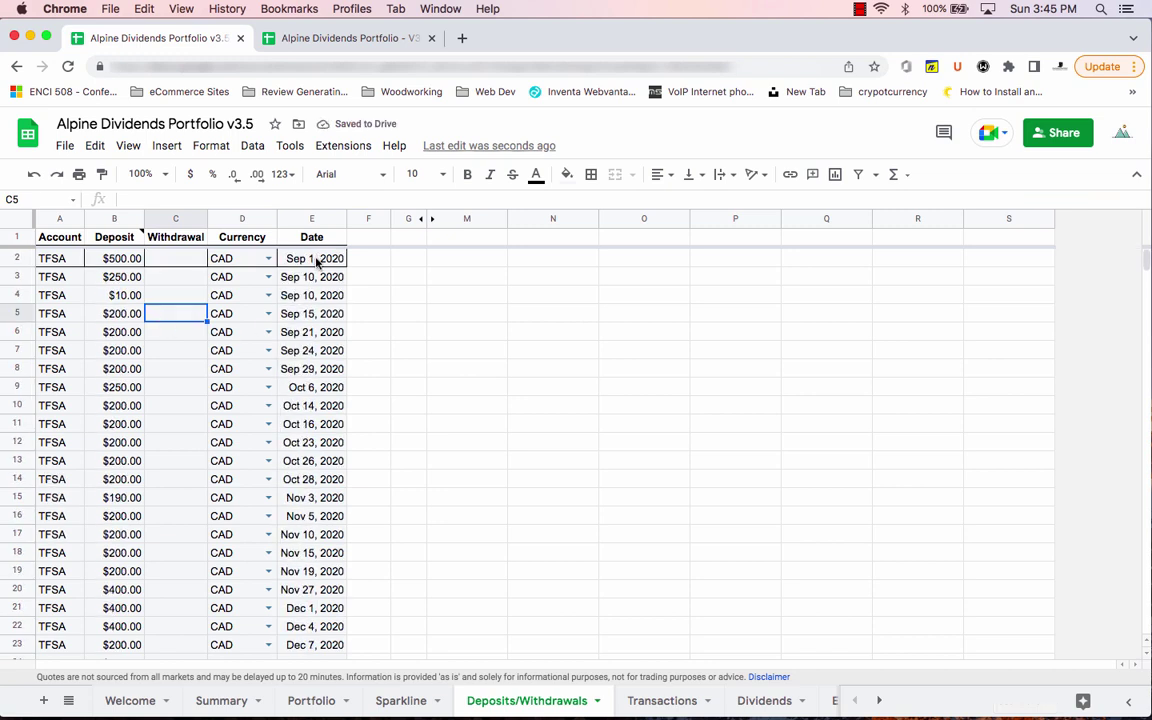
Remove the stray black cell borders from the first pasted deposit row A2:E2
left_click_drag(319, 258, 60, 258)
left_click(588, 175)
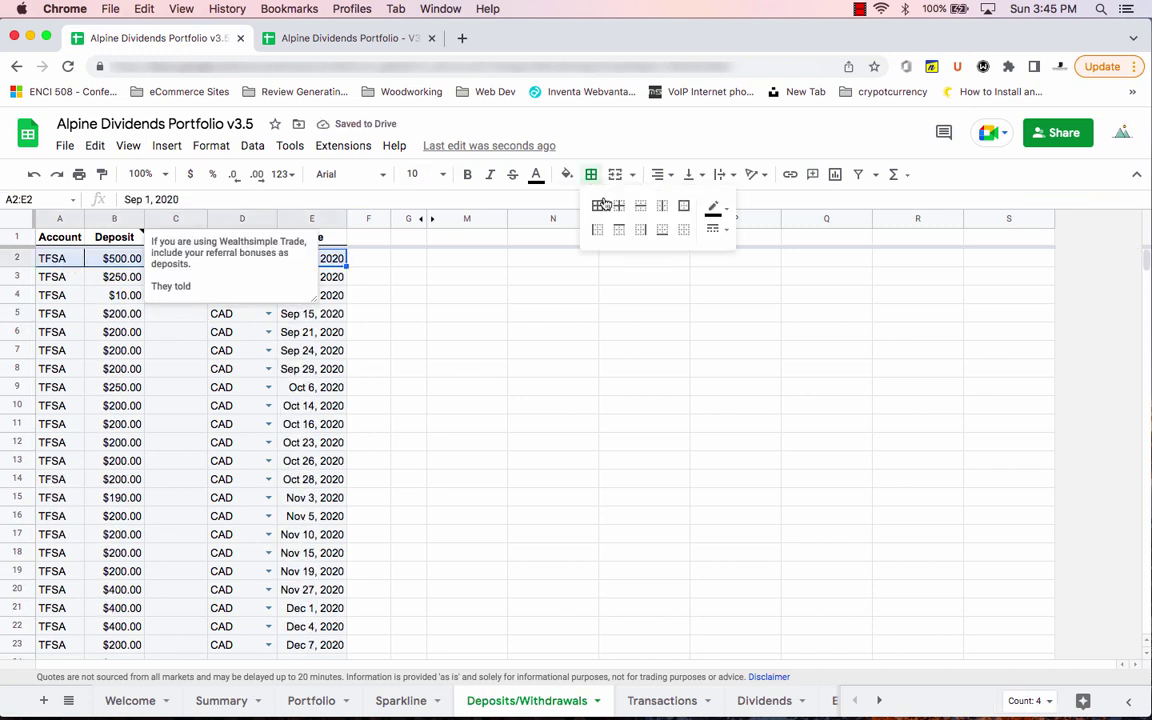
left_click(617, 206)
left_click(242, 332)
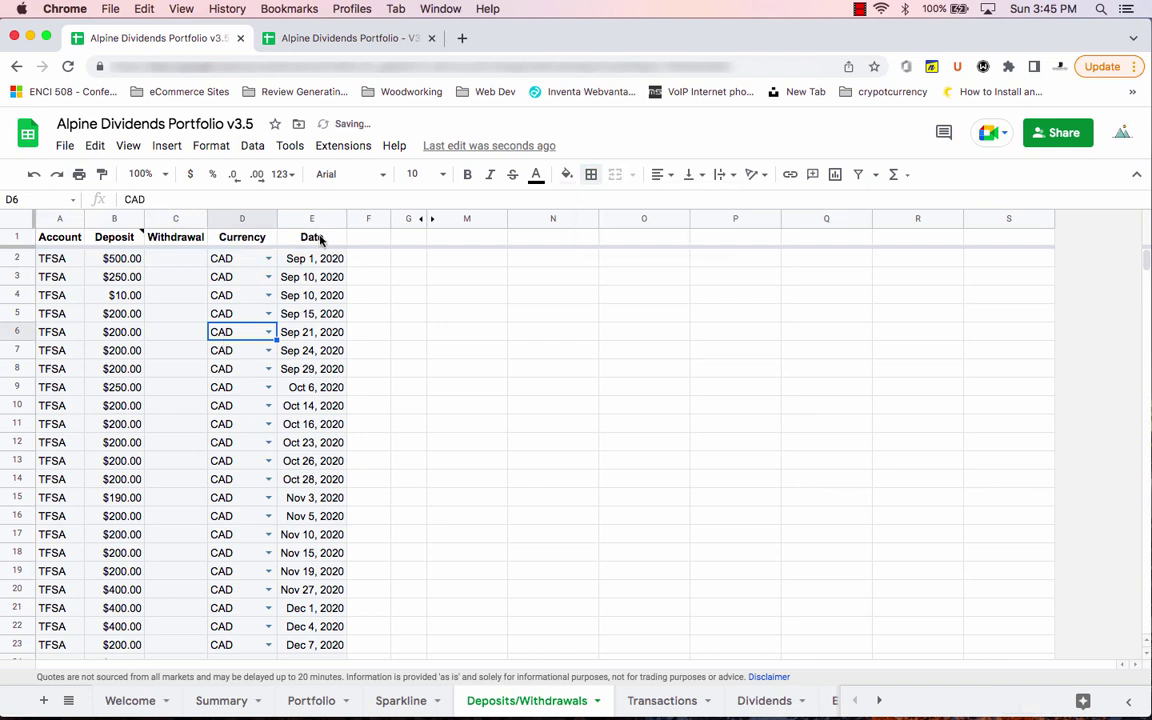
Restore the bottom border of header cells A1:E1 in the Deposits/Withdrawals sheet, and look over the pasted rows
left_click_drag(320, 237, 13, 226)
left_click(593, 175)
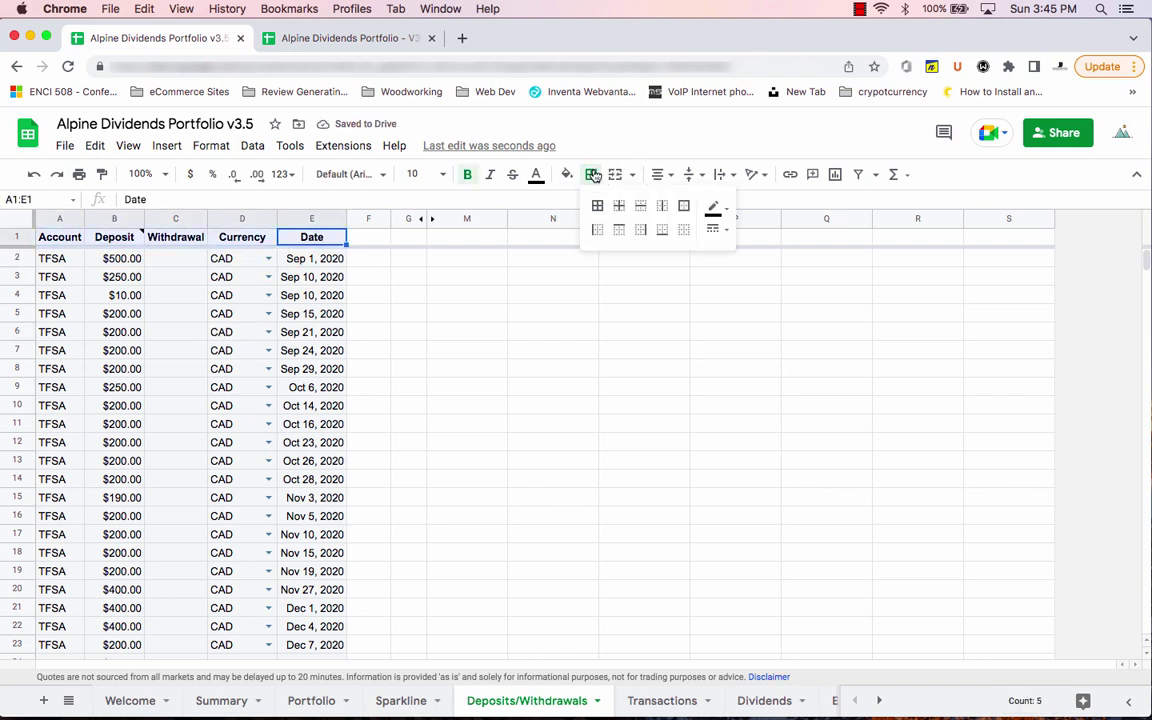
left_click(598, 208)
left_click(218, 340)
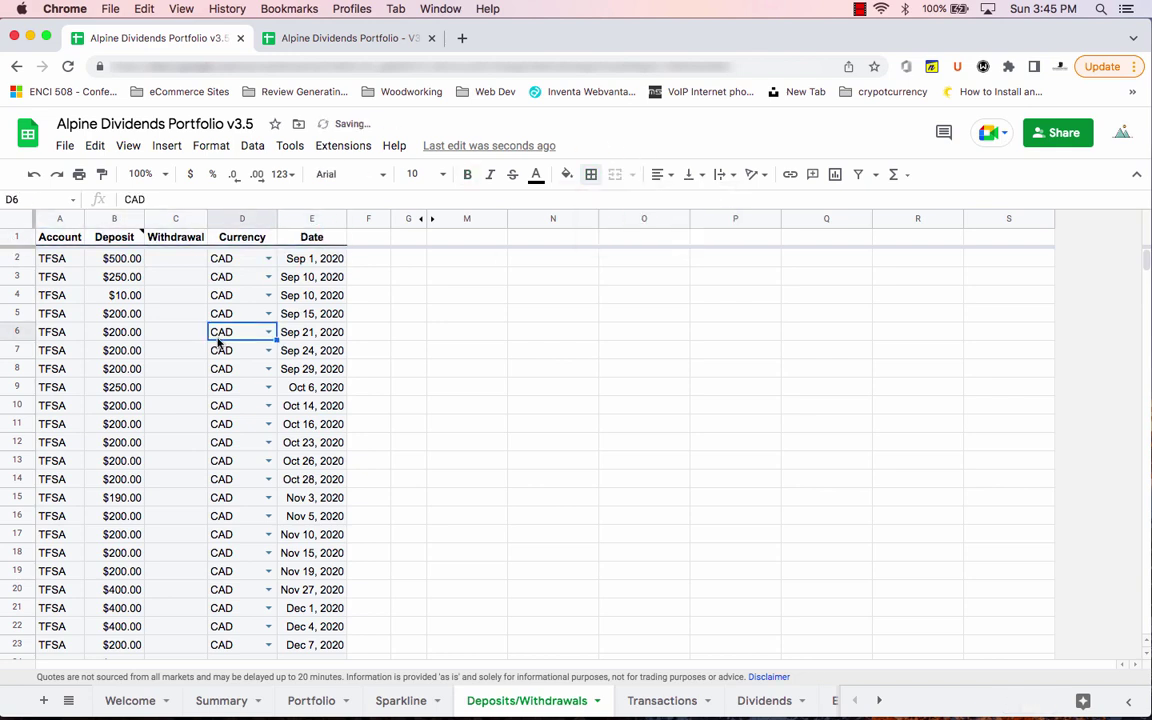
scroll(224, 342, "down", 10)
scroll(218, 345, "up", 10)
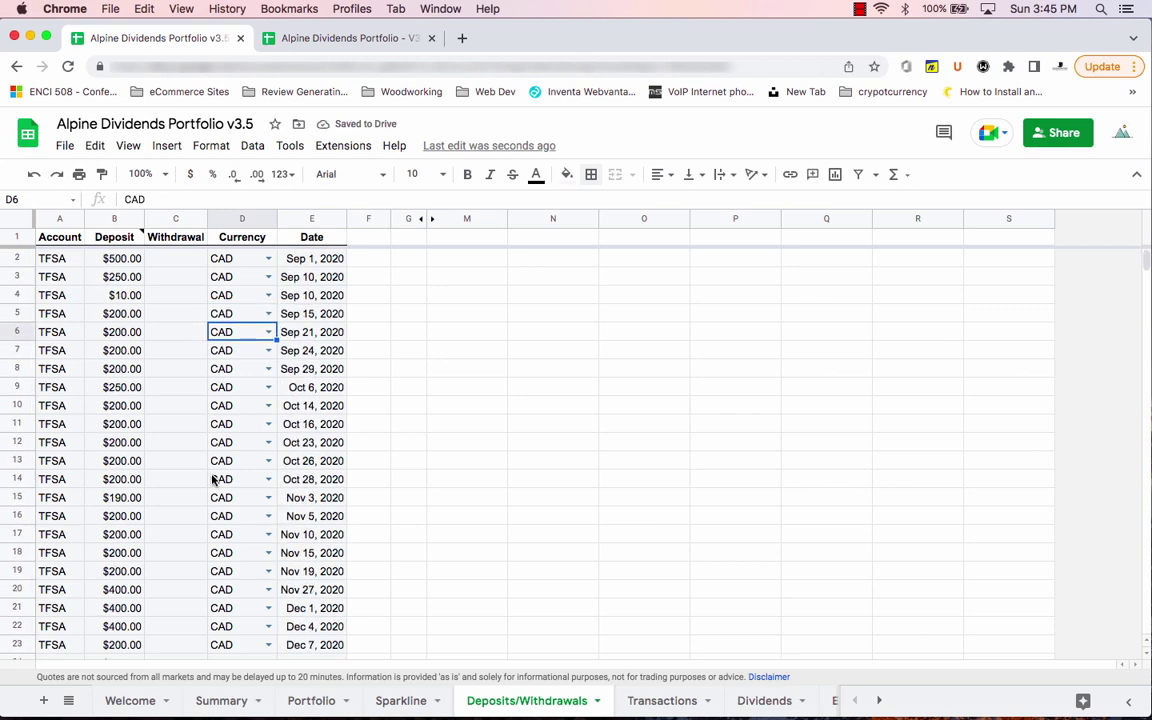
Select B4 in the Transactions sheet of the v3.5 file, and switch to the Transactions sheet of Alpine Dividends Portfolio - V3.4
left_click(668, 700)
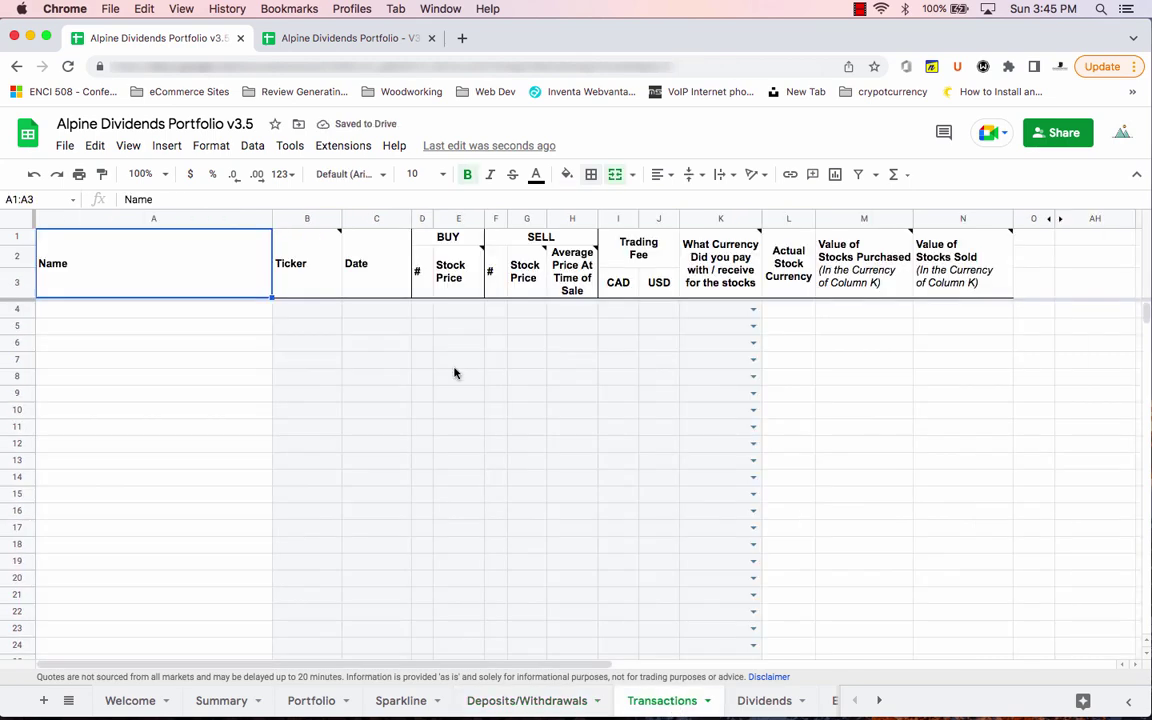
left_click(302, 290)
left_click(306, 307)
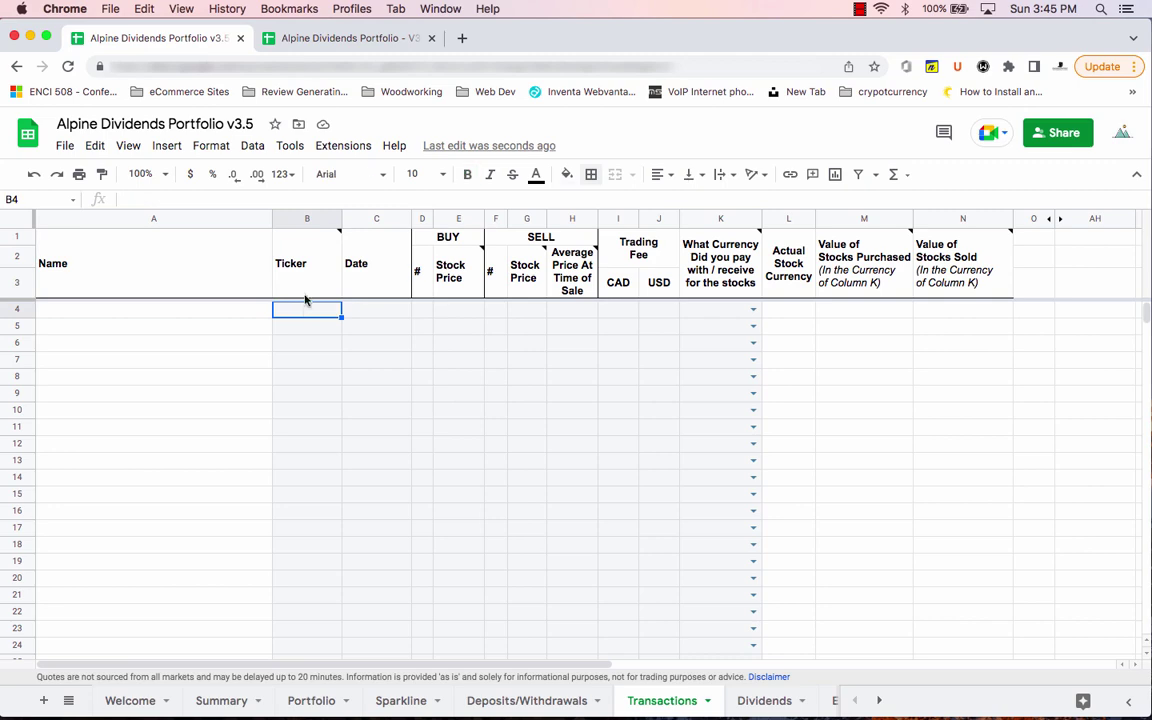
left_click(330, 38)
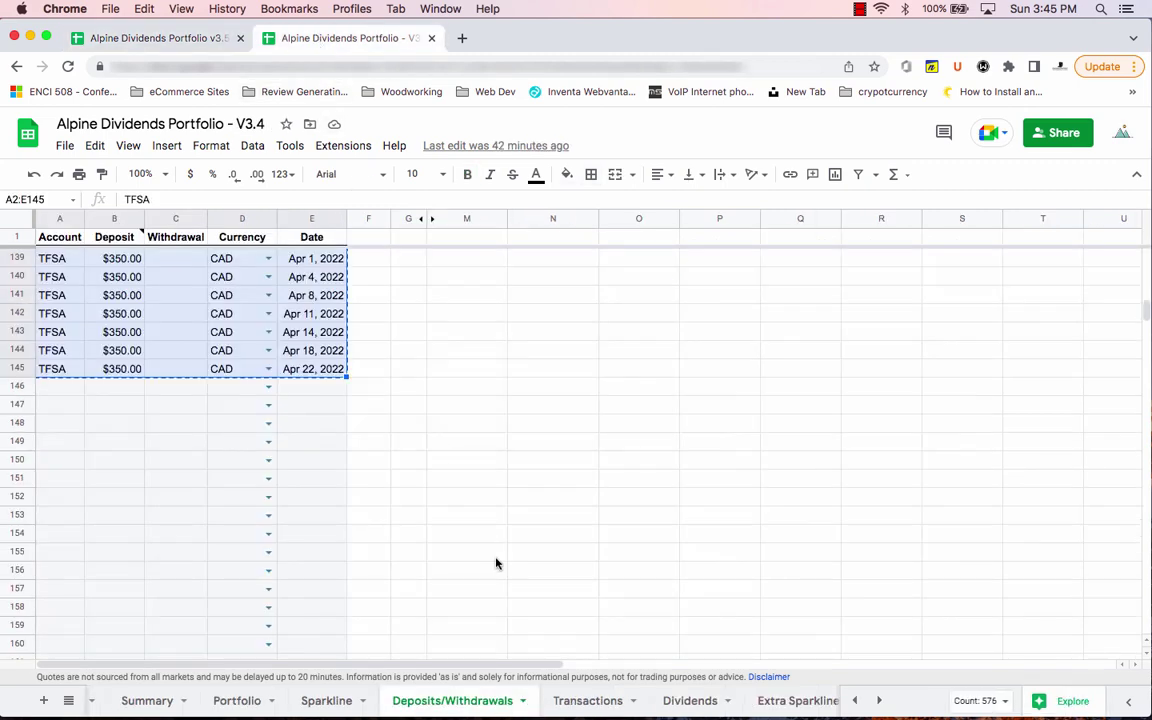
left_click(589, 701)
Copy all transaction records in B4:N541 of the V3.4 Transactions sheet
scroll(766, 600, "down", 3)
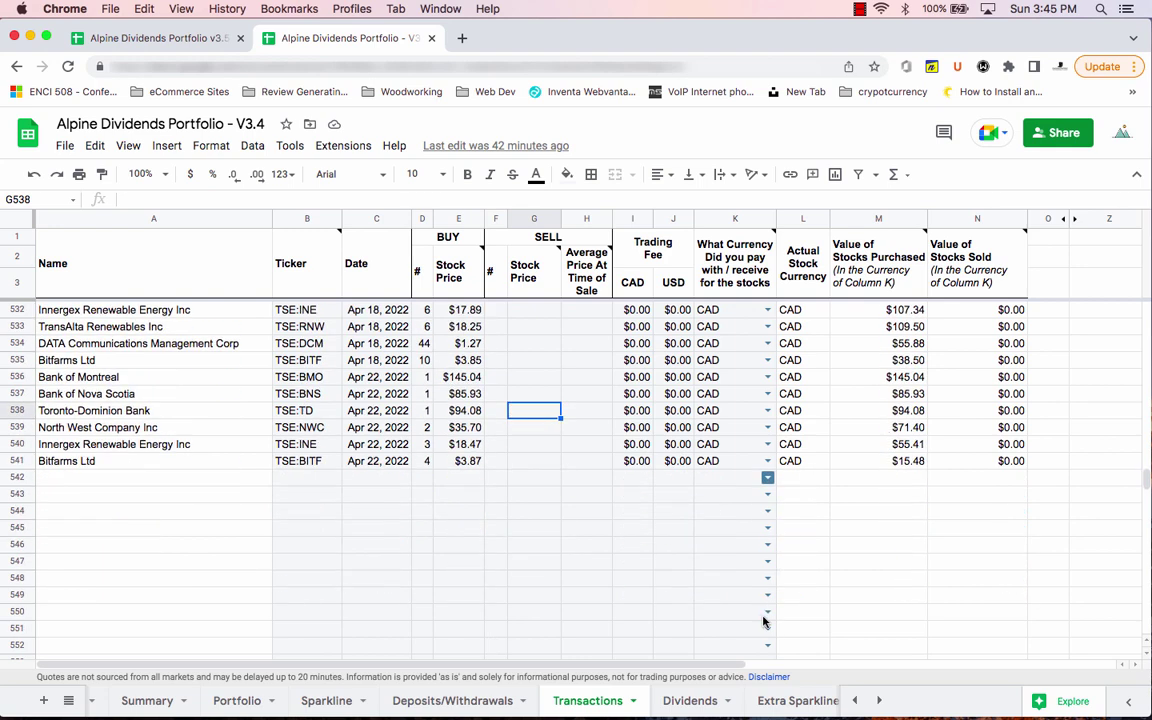
scroll(745, 565, "up", 2)
left_click_drag(735, 535, 291, 514)
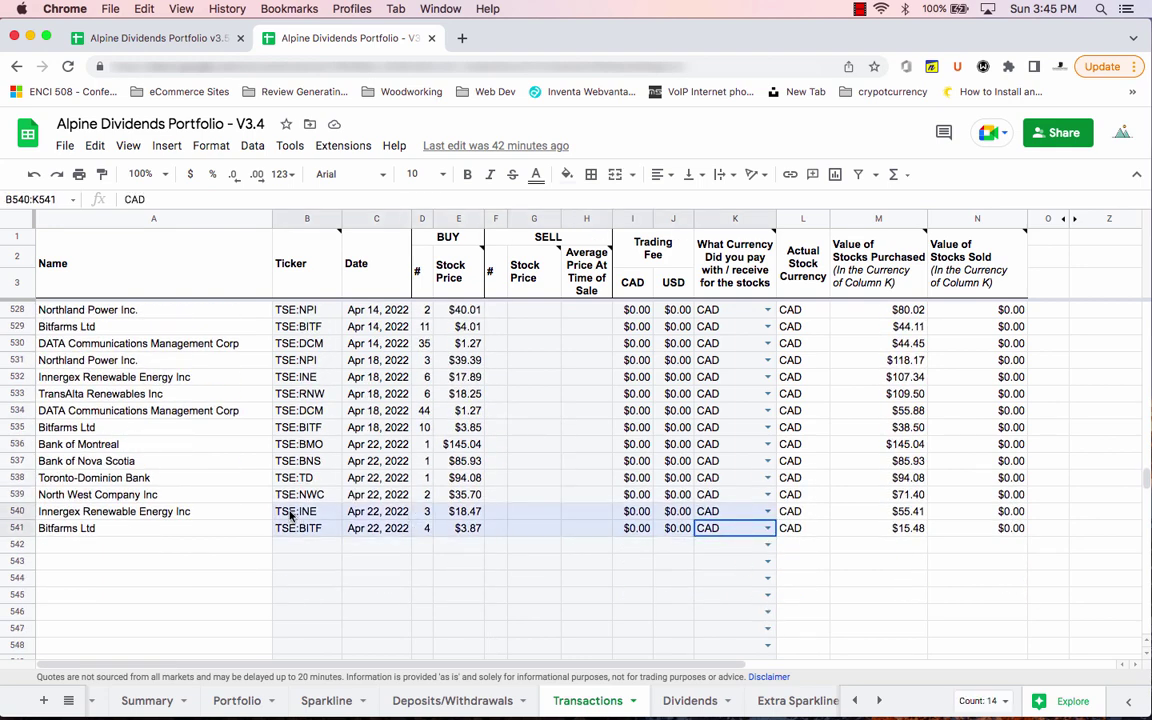
left_click(714, 582)
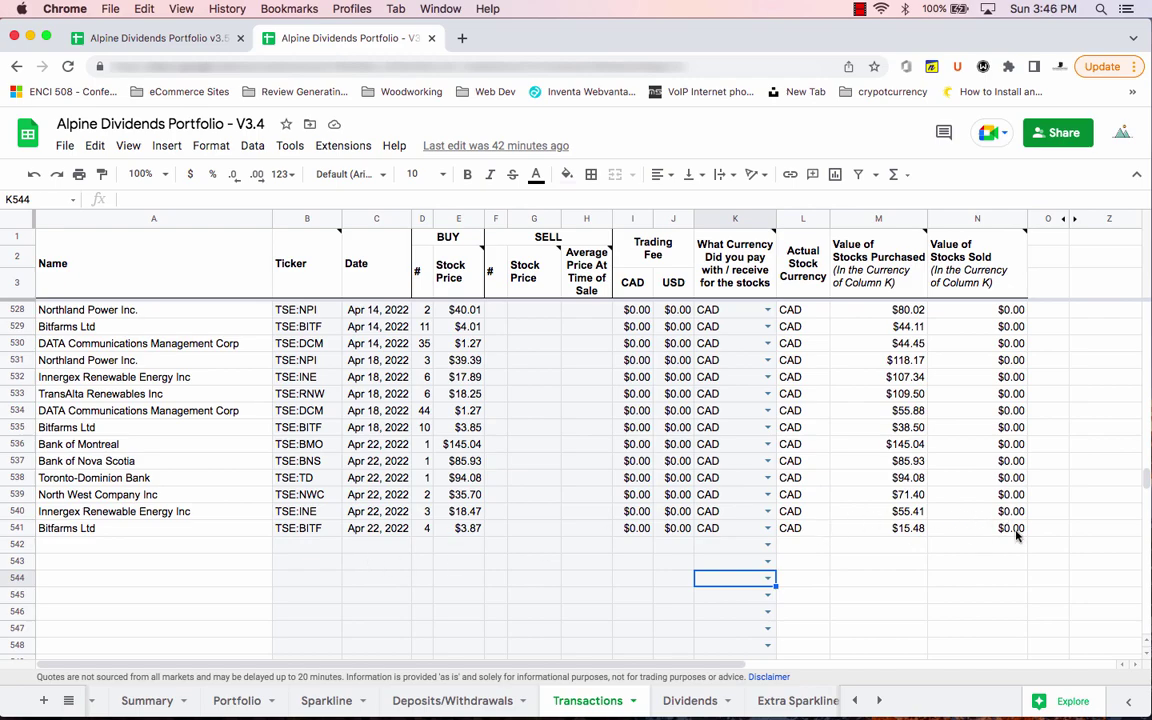
left_click_drag(1012, 532, 307, 313)
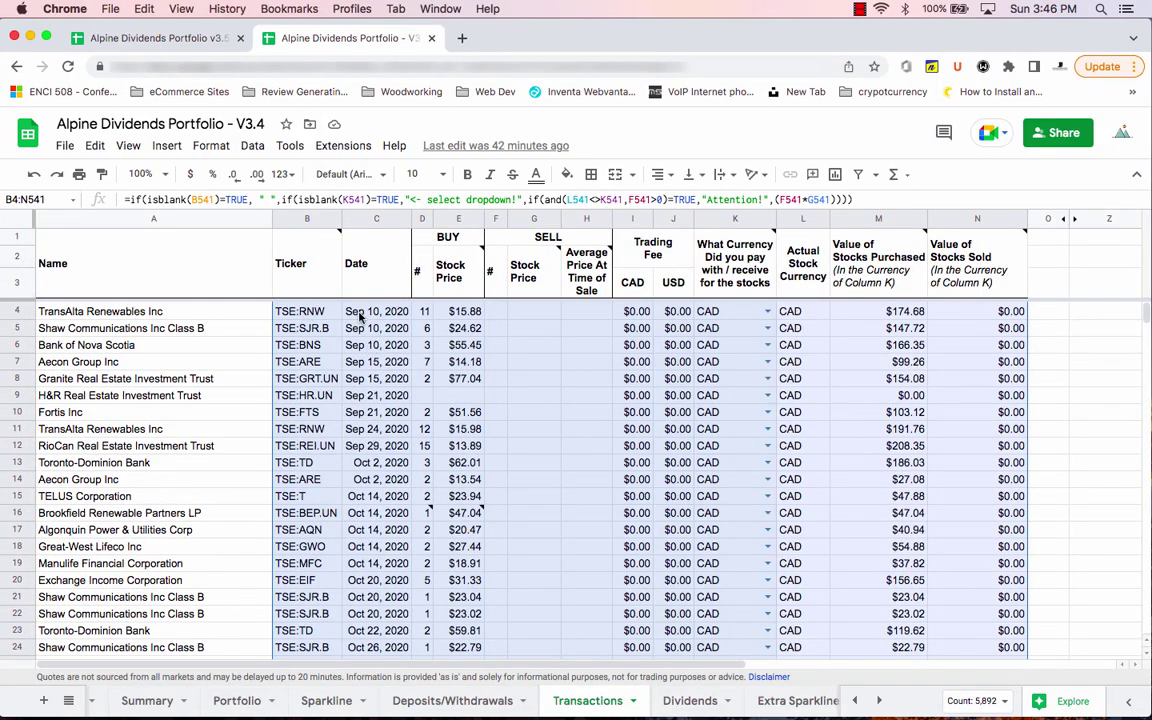
key("super+c")
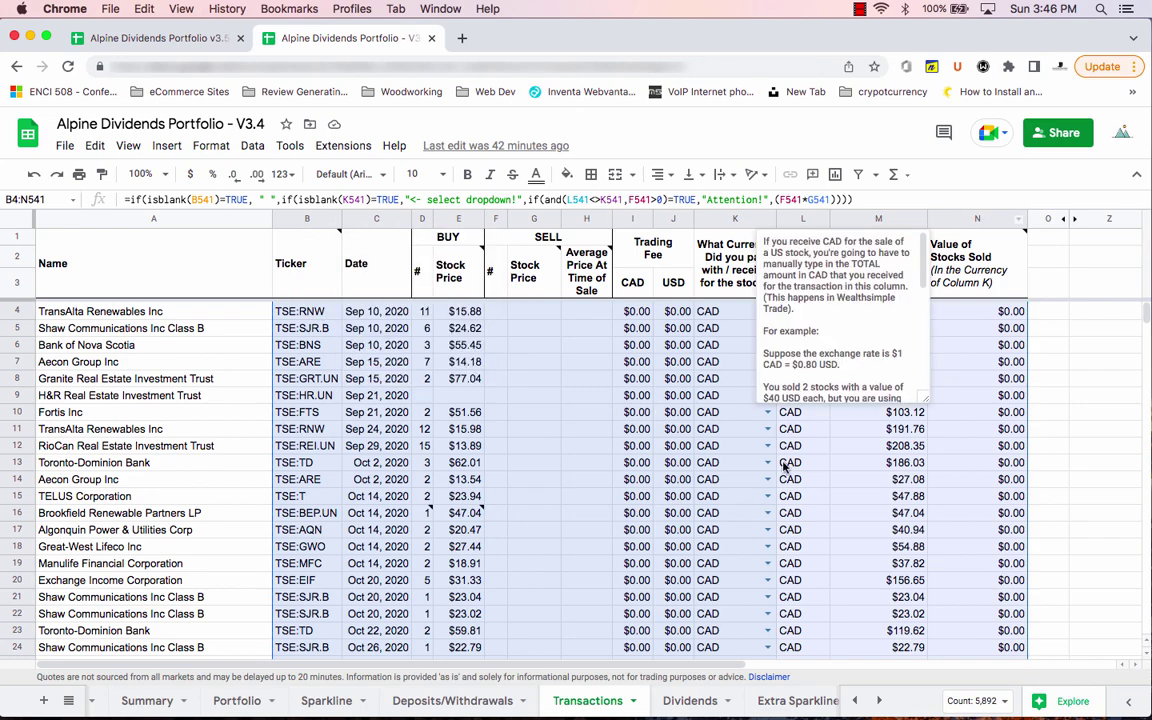
scroll(792, 437, "down", 8)
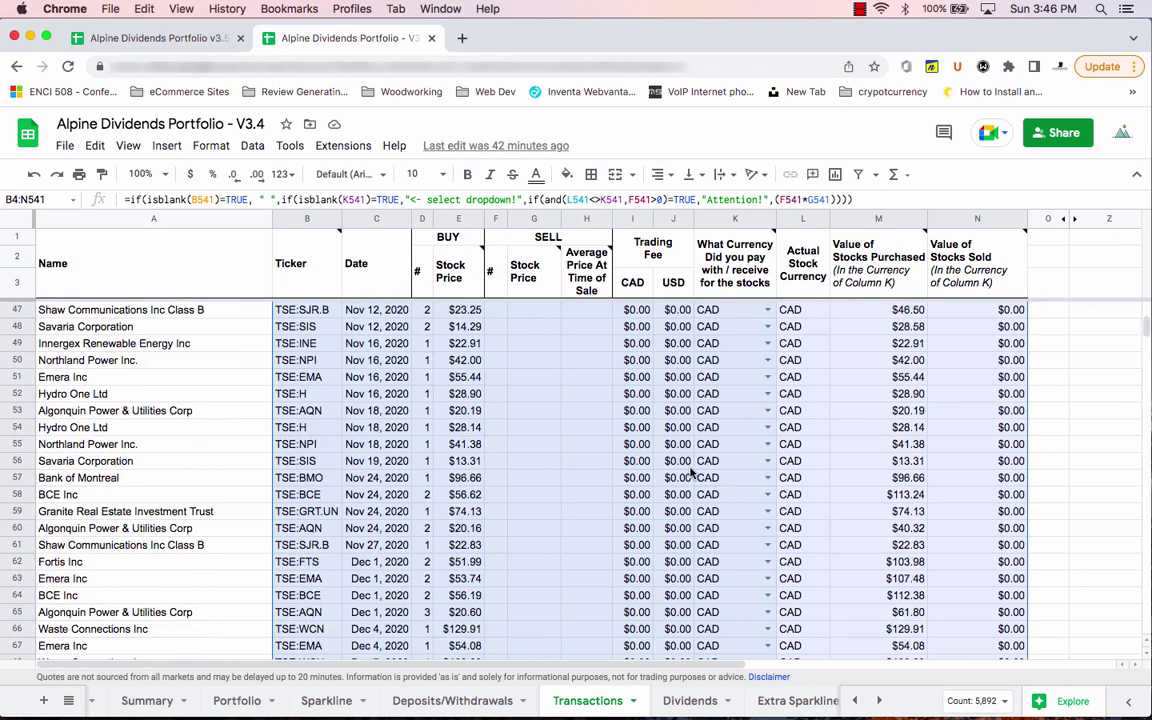
scroll(815, 526, "down", 2)
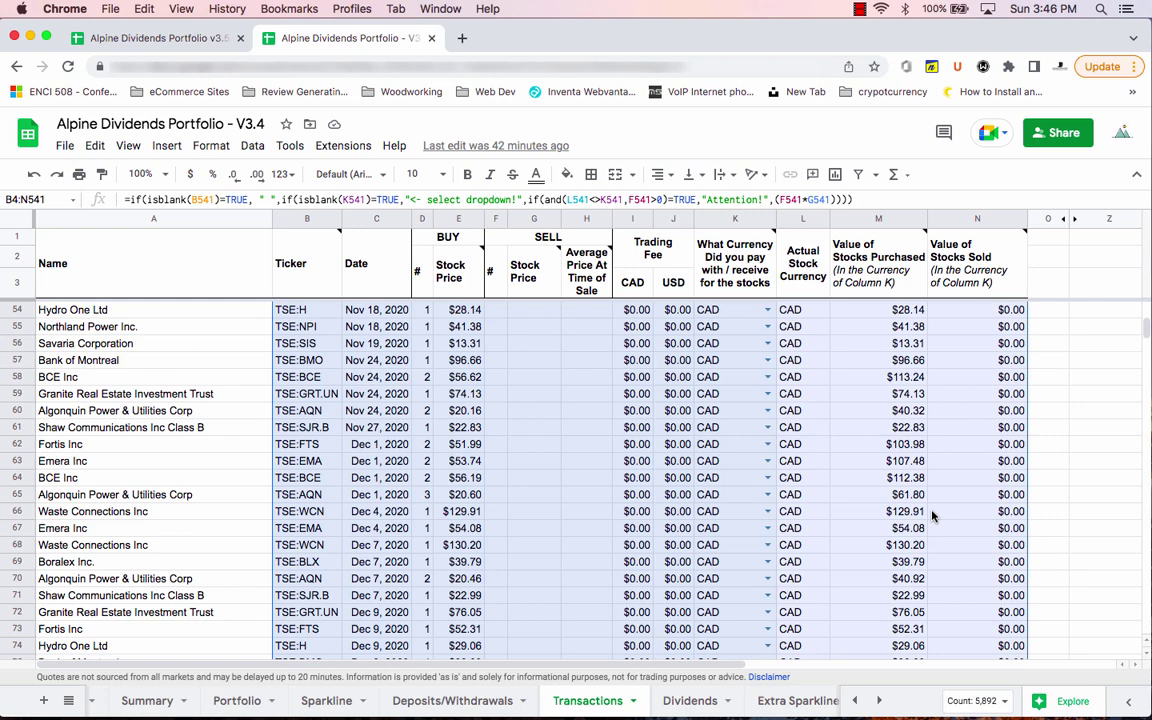
Paste the copied transaction records at B4 in the Transactions sheet of Alpine Dividends Portfolio v3.5
left_click(204, 44)
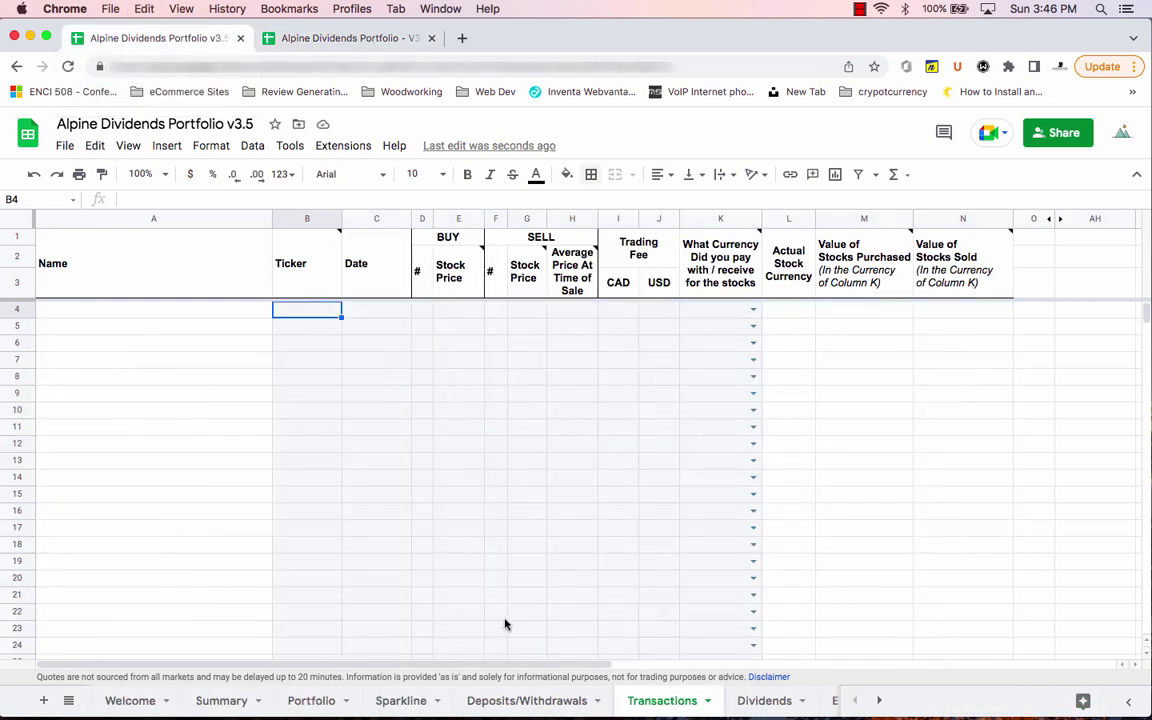
right_click(312, 313)
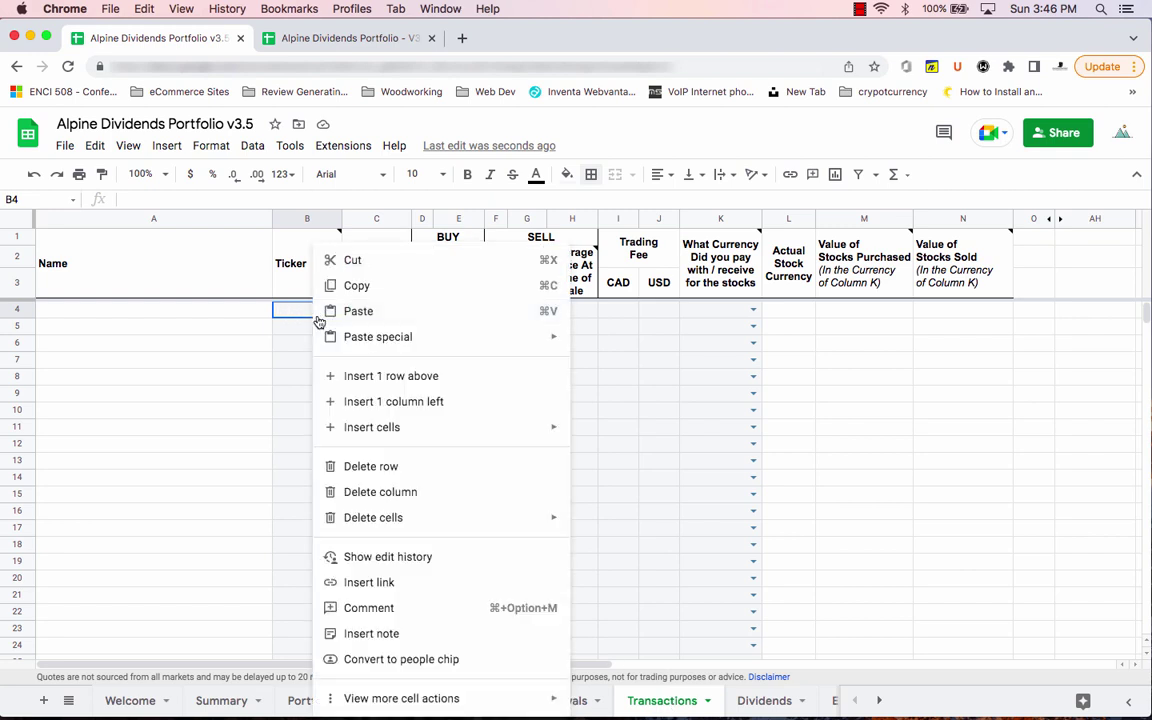
left_click(393, 311)
Remove the stray black cell borders from the first pasted transaction row B4:N4
left_click_drag(300, 309, 941, 308)
left_click(591, 174)
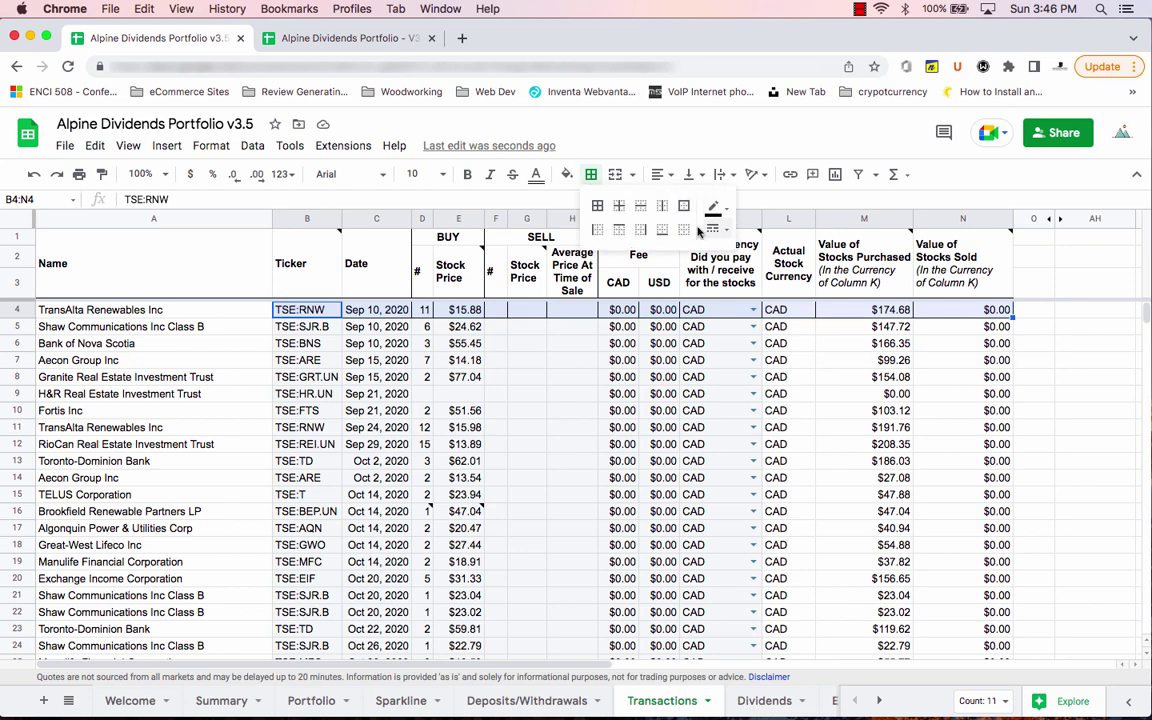
left_click(612, 309)
Restore the bottom border under the CAD and USD trading fee headers I3:J3 in the Transactions sheet
left_click_drag(658, 283, 625, 285)
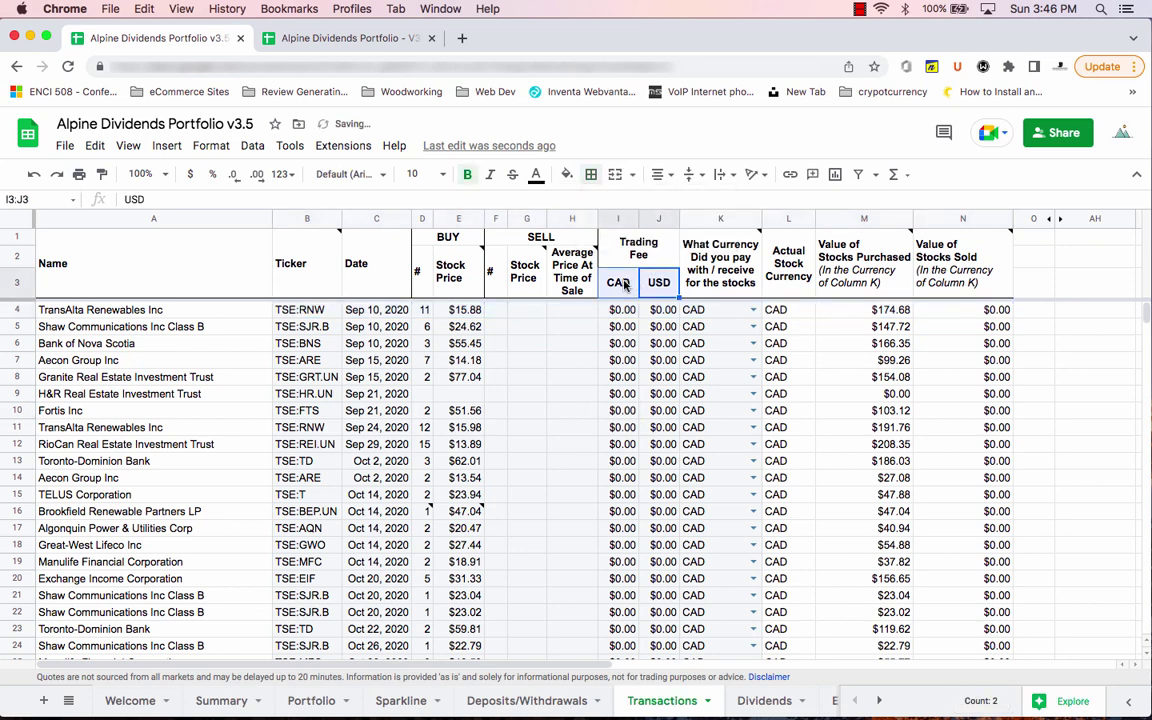
left_click(591, 174)
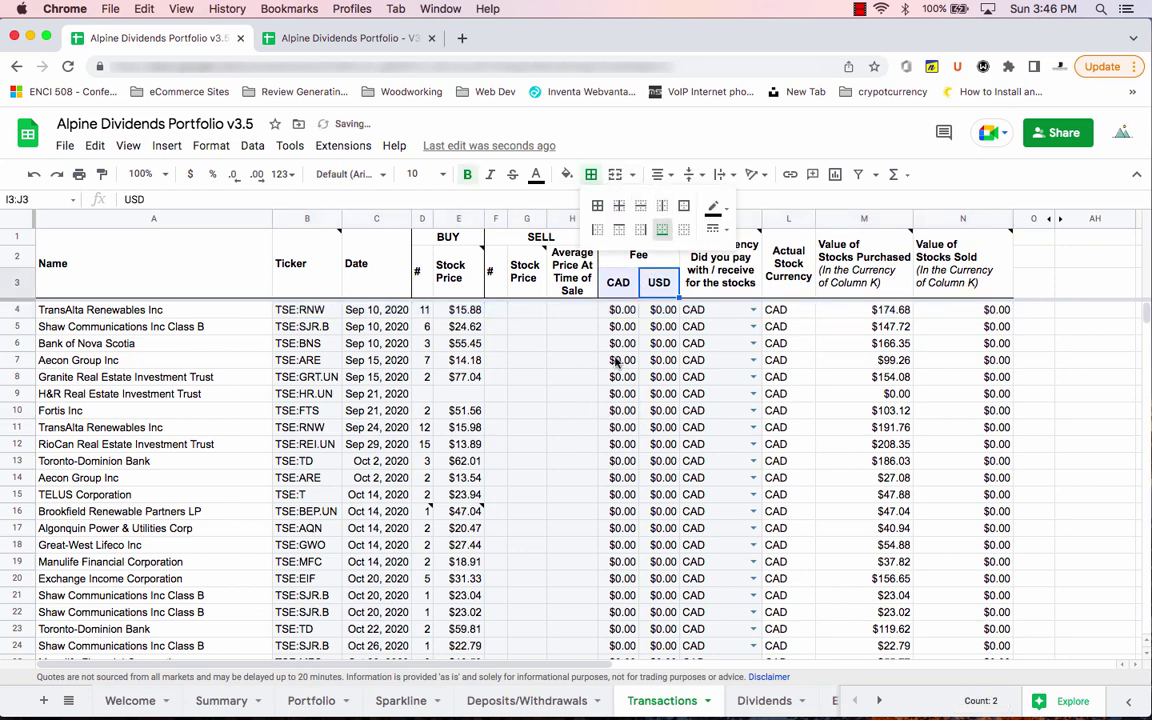
left_click(620, 326)
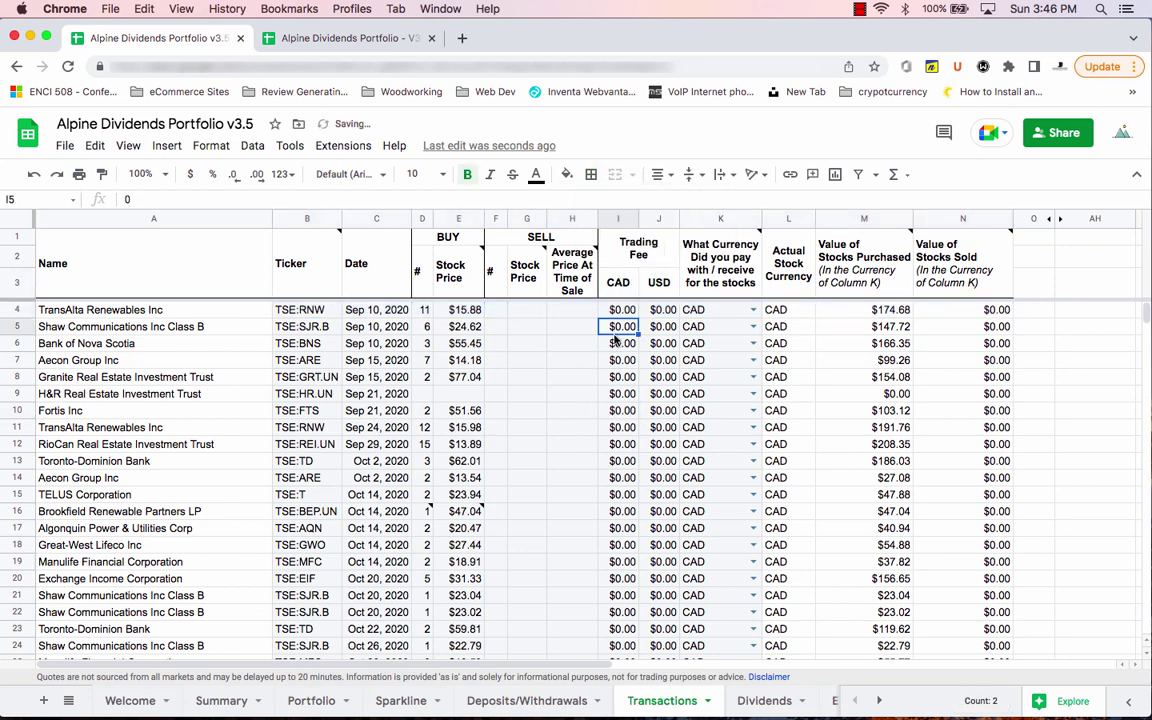
Open the Dividends sheet in both files, and copy all dividend records in B2:E329 from Alpine Dividends Portfolio - V3.4
left_click(757, 703)
left_click(322, 38)
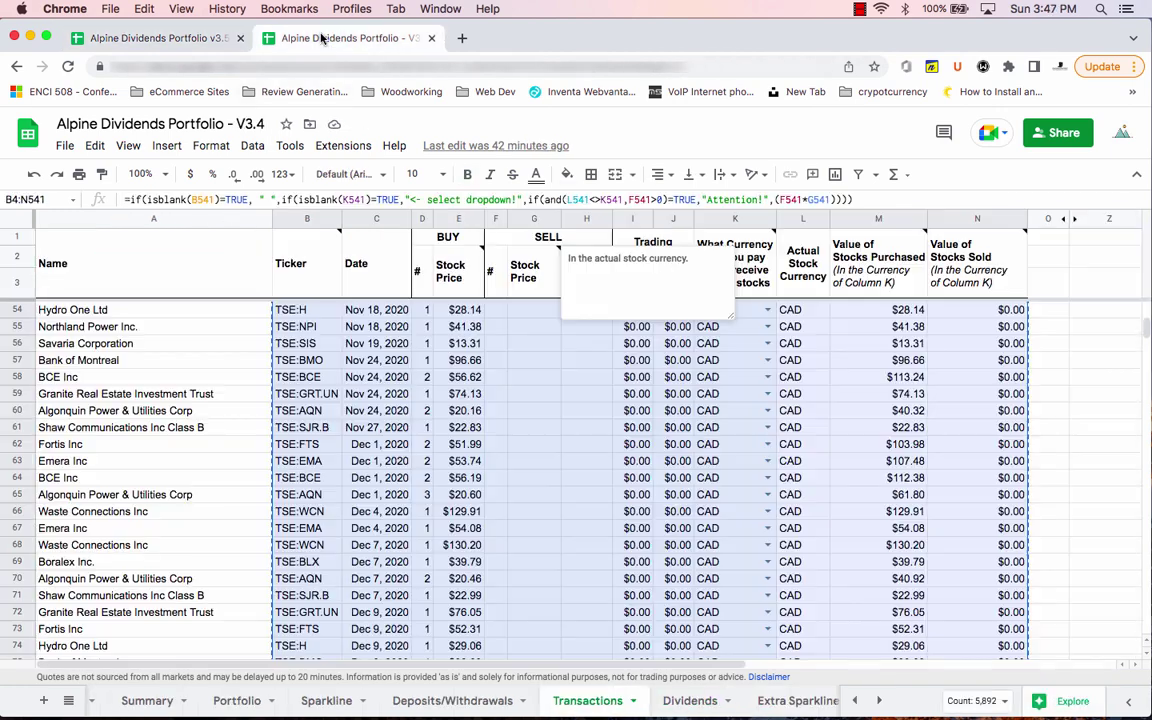
left_click(690, 700)
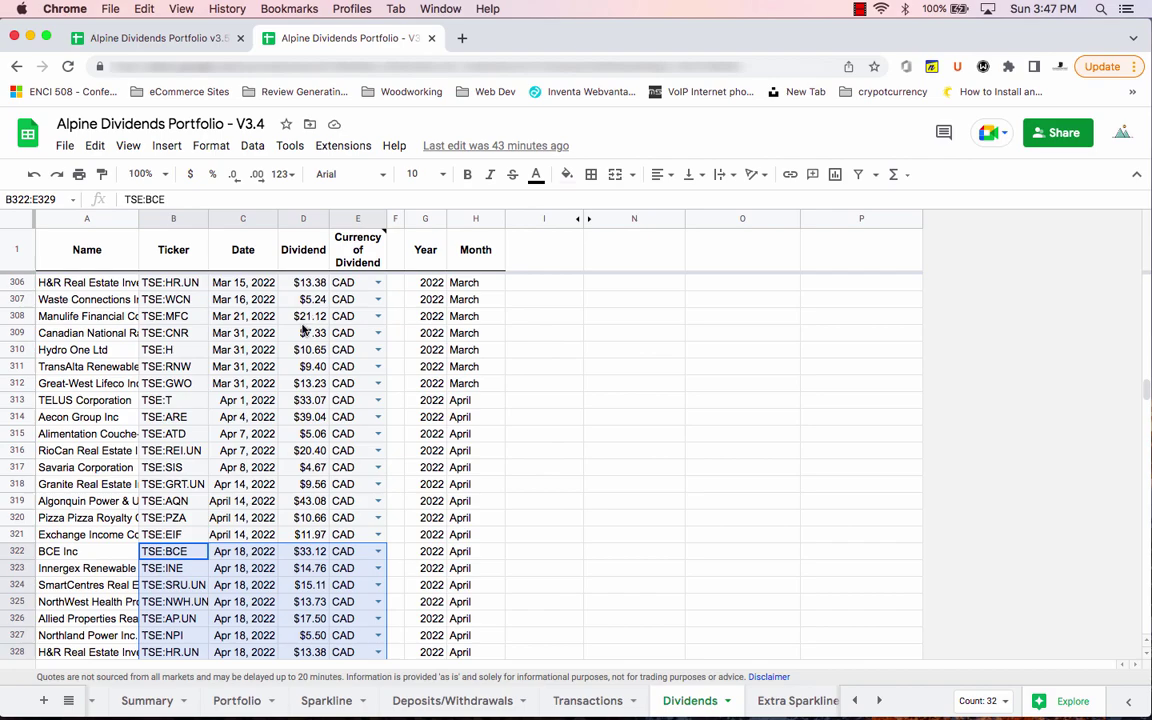
left_click(280, 383)
scroll(255, 385, "down", 5)
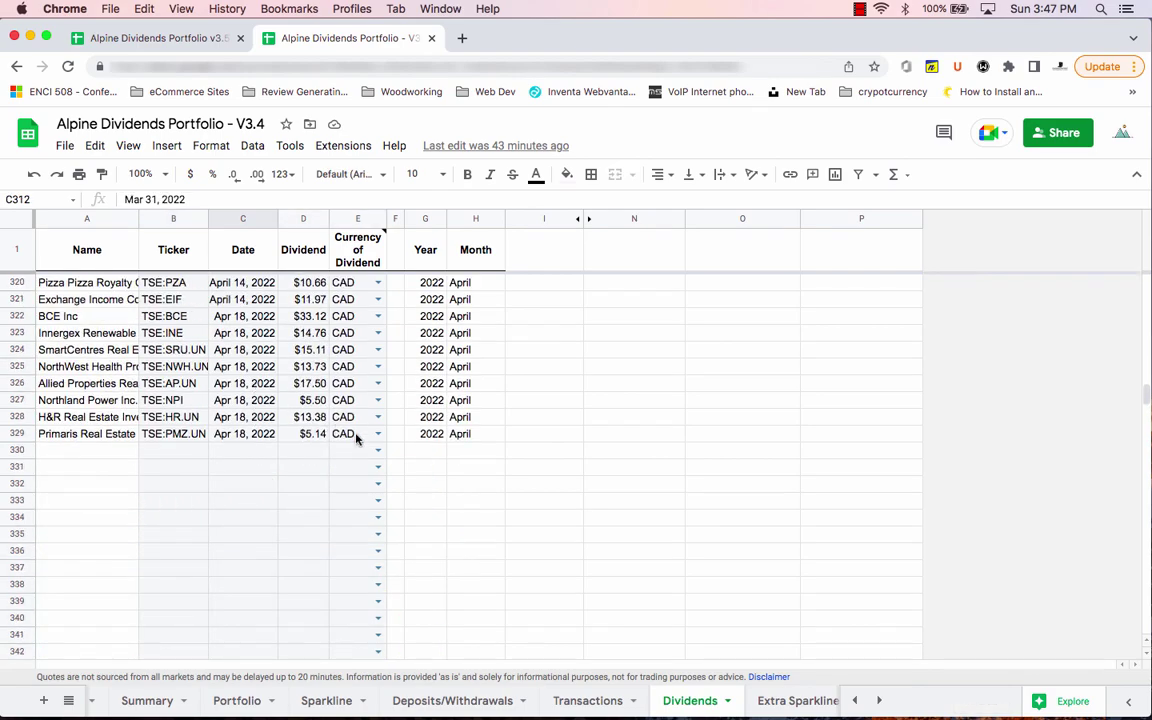
left_click_drag(356, 438, 156, 261)
key("super+c")
Paste the copied dividend records at B2 in the Dividends sheet of Alpine Dividends Portfolio v3.5
left_click(197, 40)
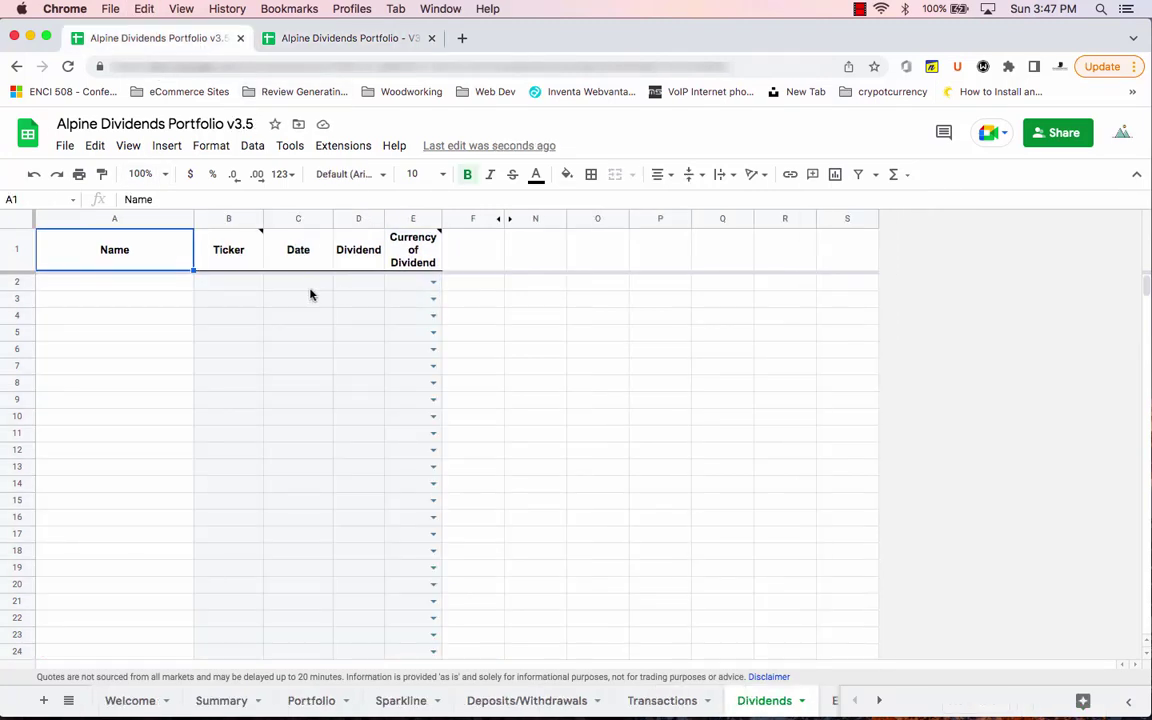
left_click(236, 285)
right_click(237, 284)
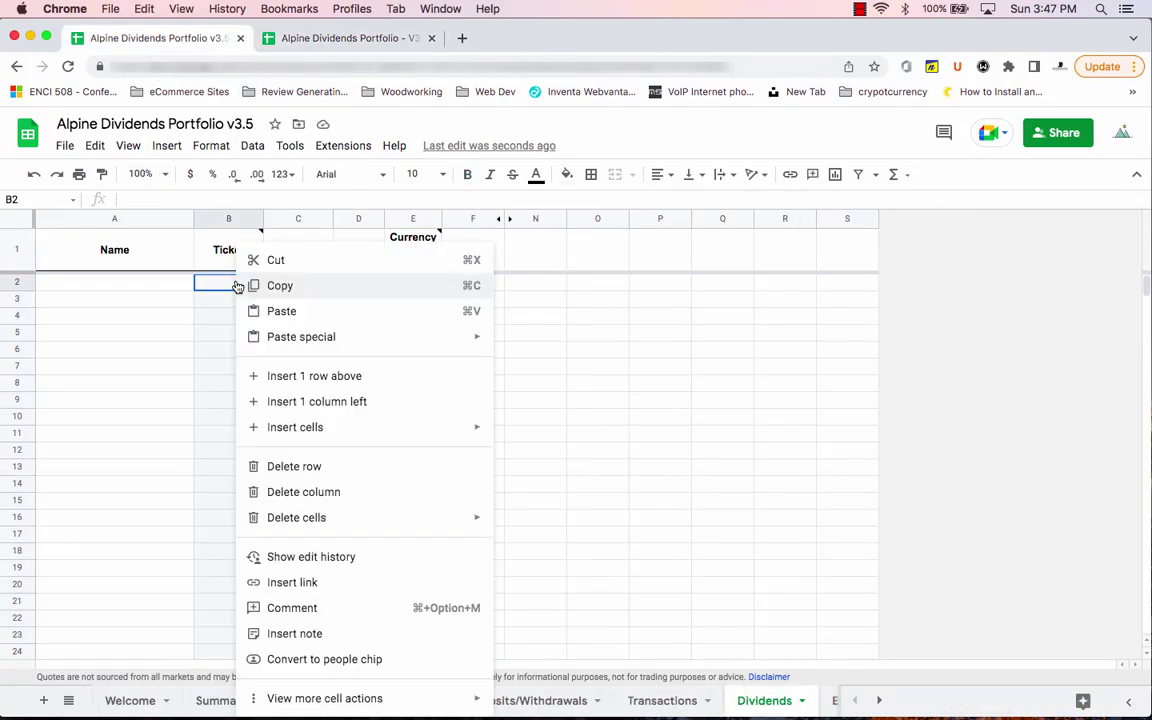
key("super+v")
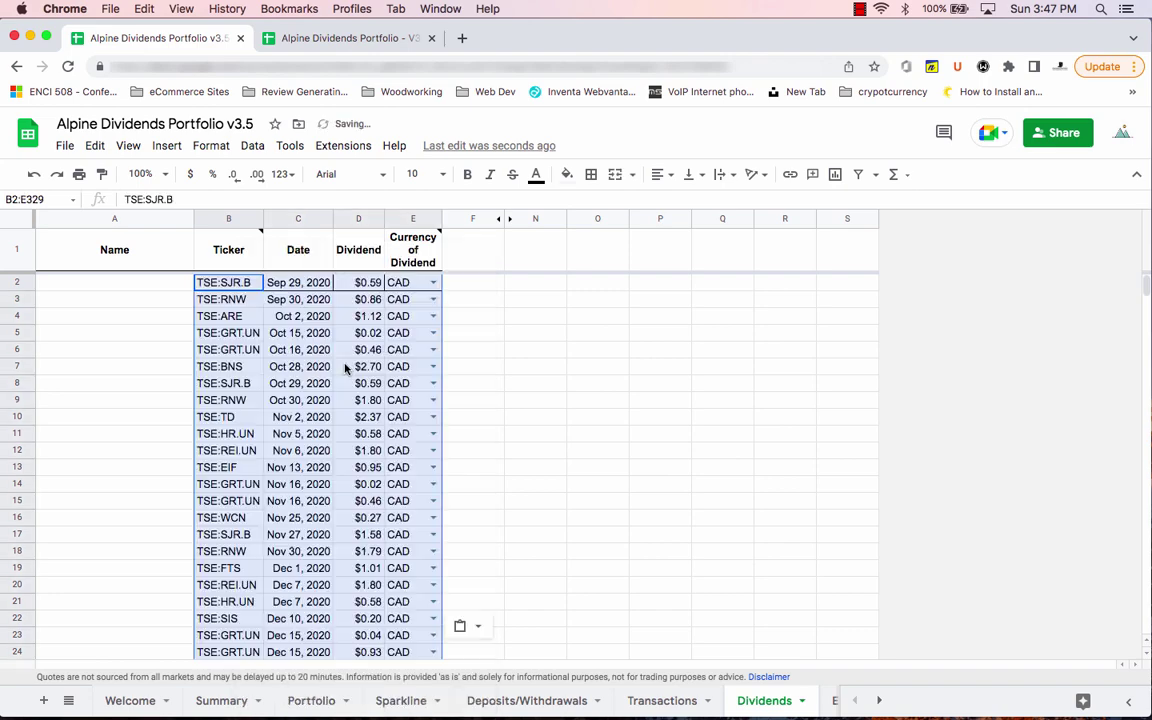
left_click(334, 350)
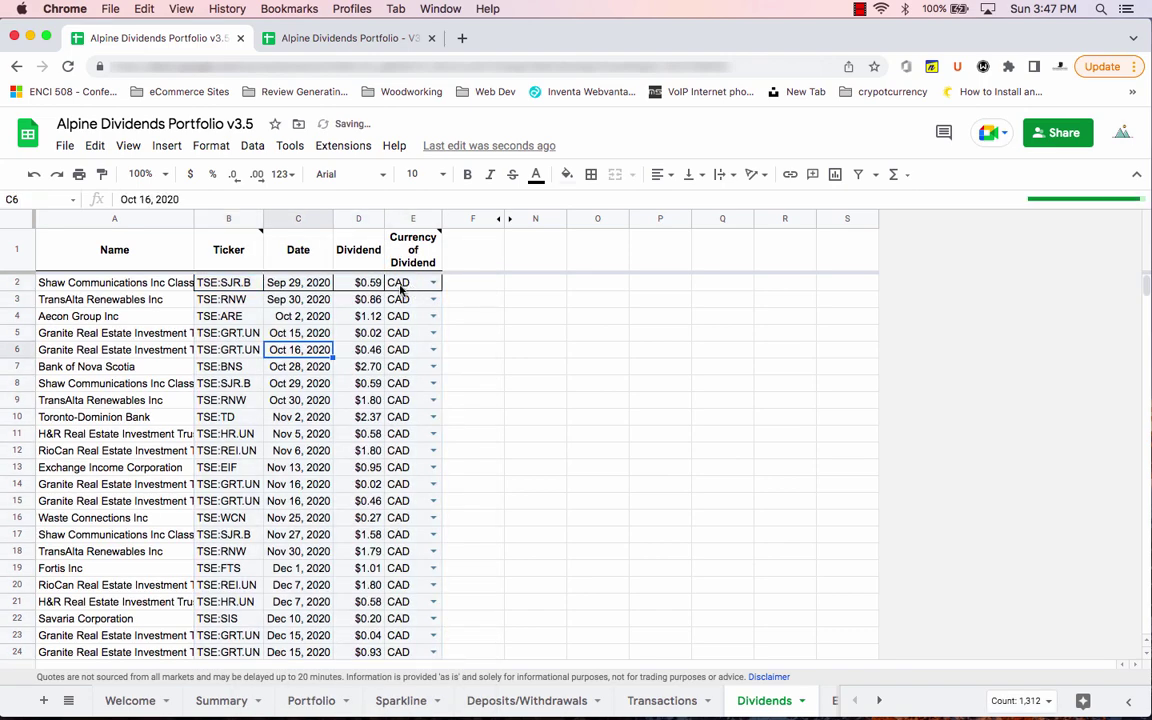
Remove the stray black cell borders from the first pasted dividend row B2:E2 in the Dividends sheet
left_click(430, 284)
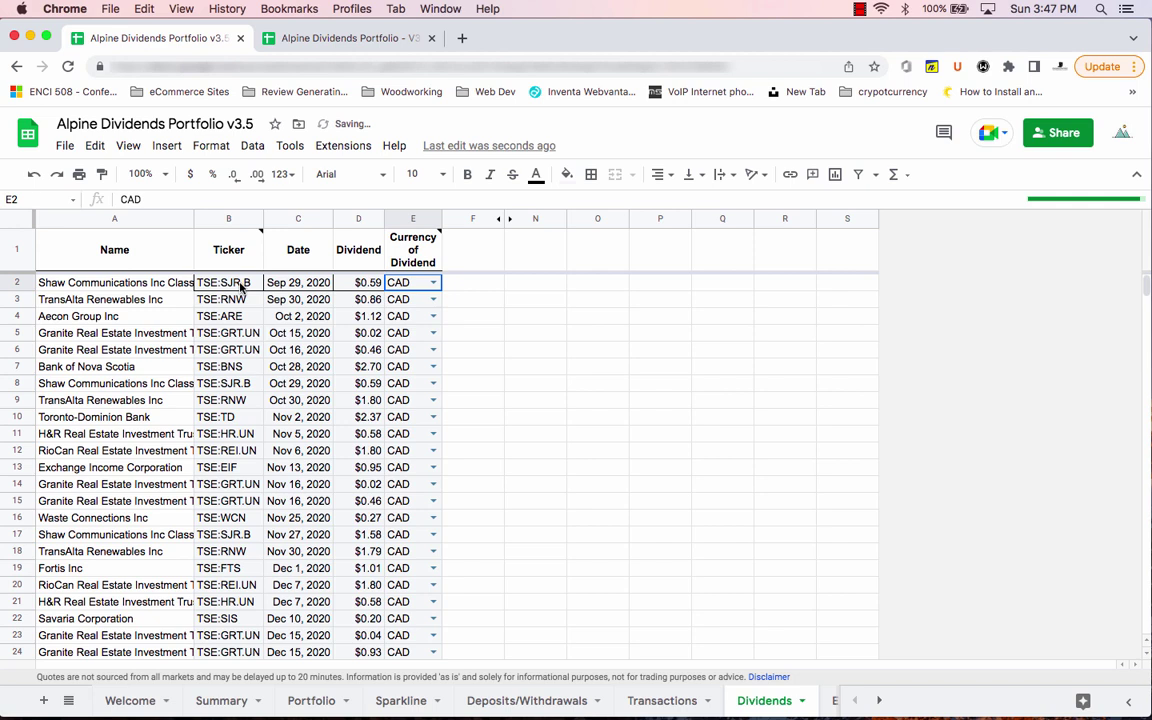
left_click_drag(240, 284, 410, 284)
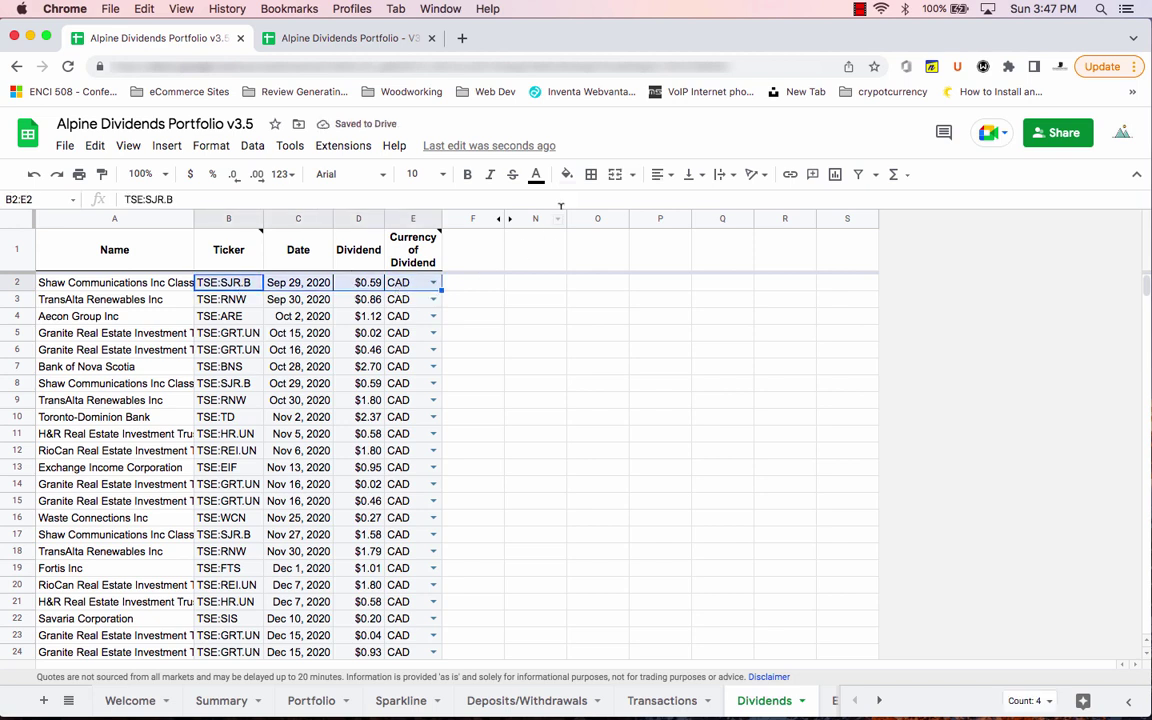
left_click(591, 174)
left_click(684, 229)
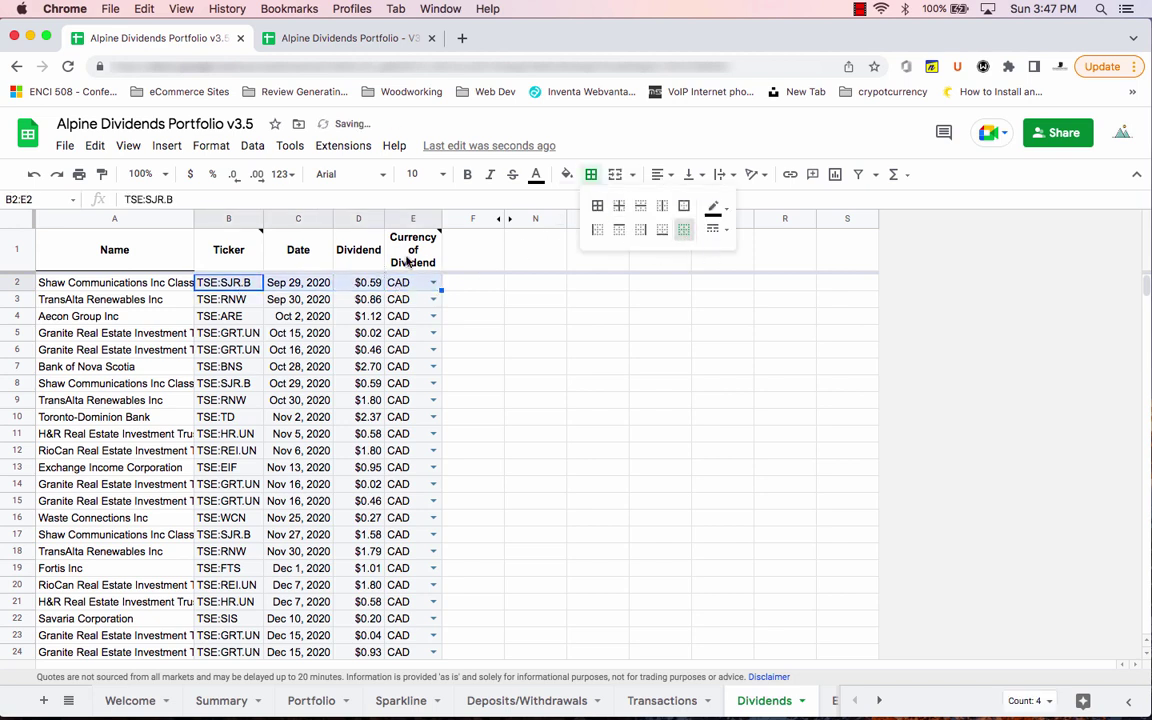
Restore the bottom border under the headers B1:E1 in the Dividends sheet
left_click_drag(408, 262, 228, 250)
left_click(591, 174)
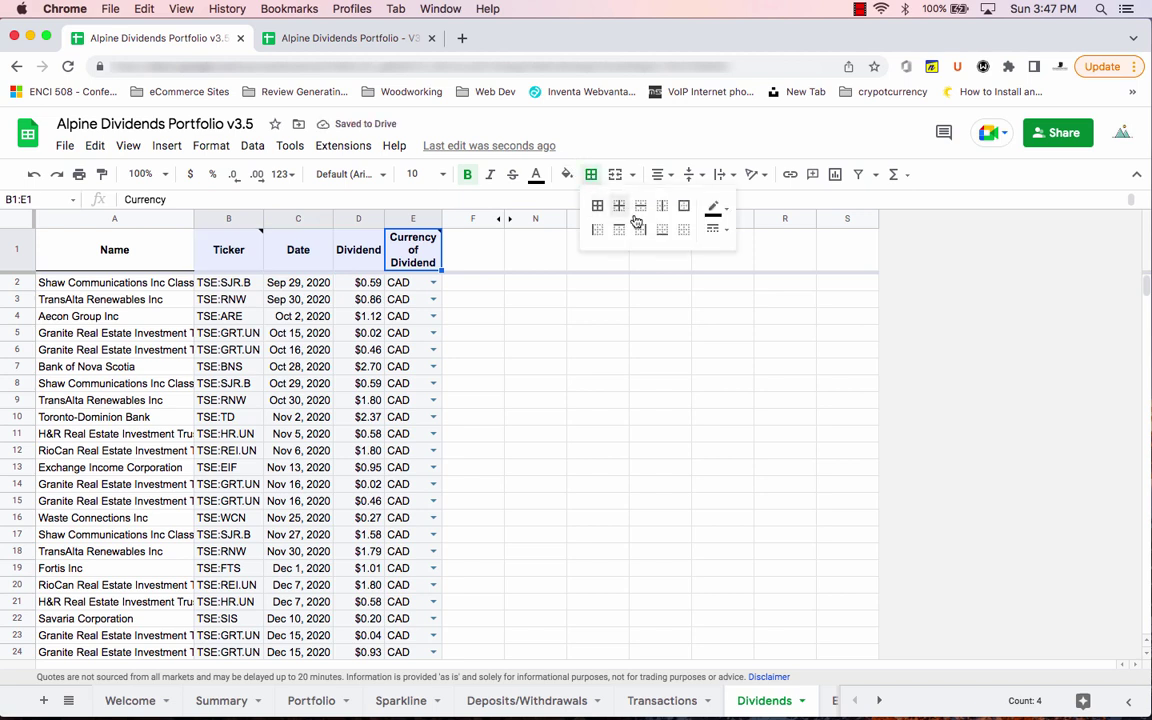
left_click(368, 317)
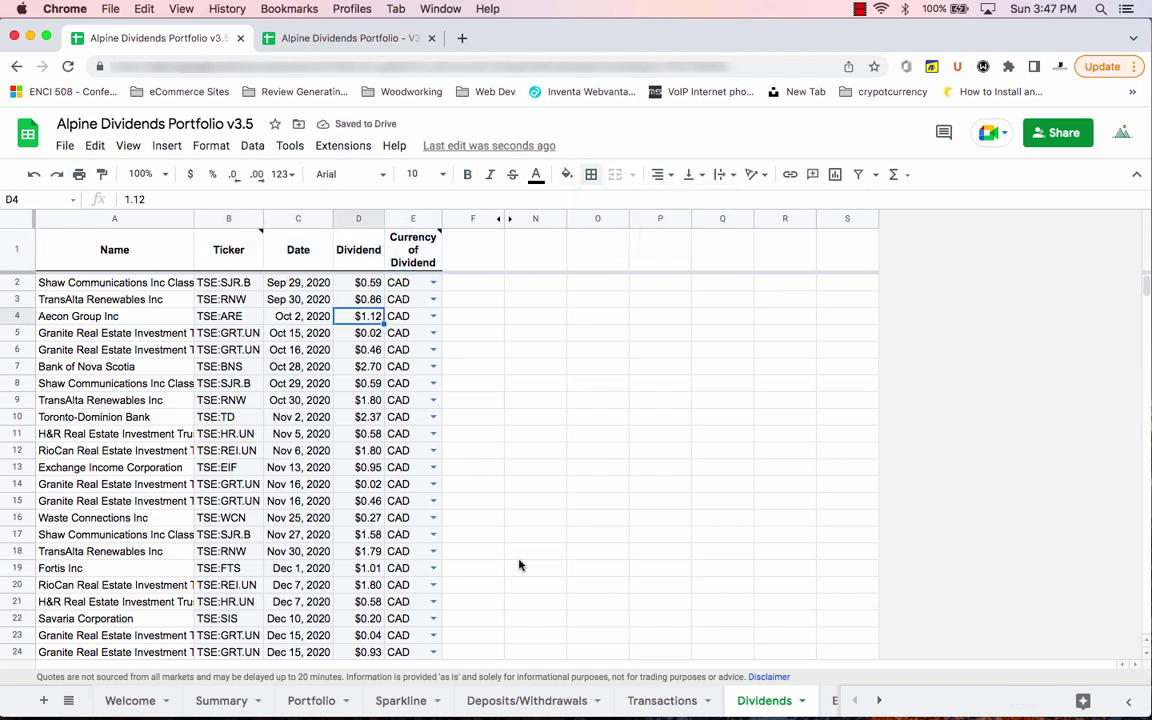
Open the Splits sheet in both files, and copy the split record in B2:L2 from Alpine Dividends Portfolio - V3.4
scroll(527, 700, "right", 10)
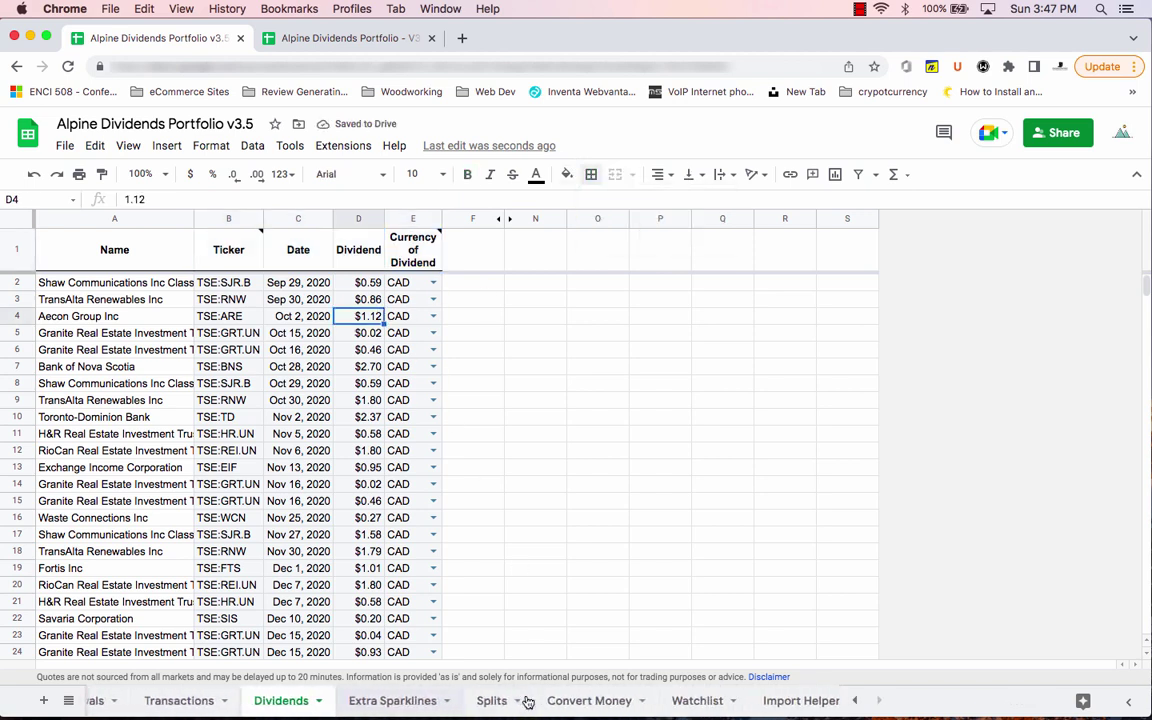
left_click(480, 700)
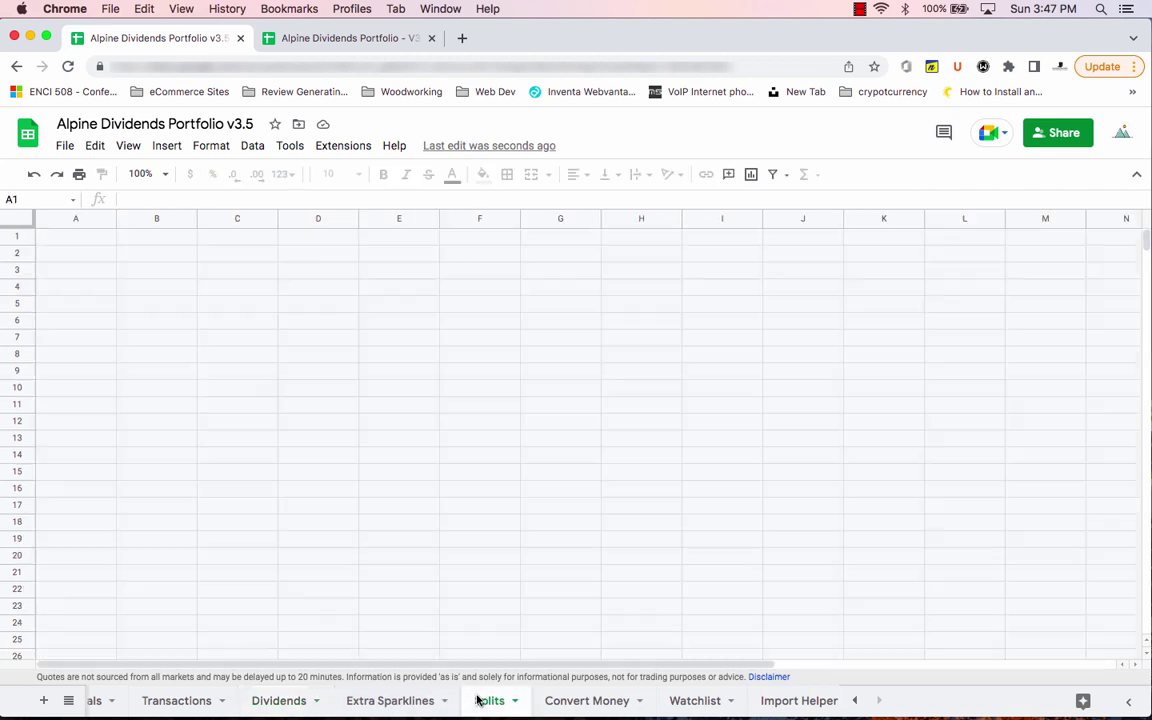
left_click(298, 41)
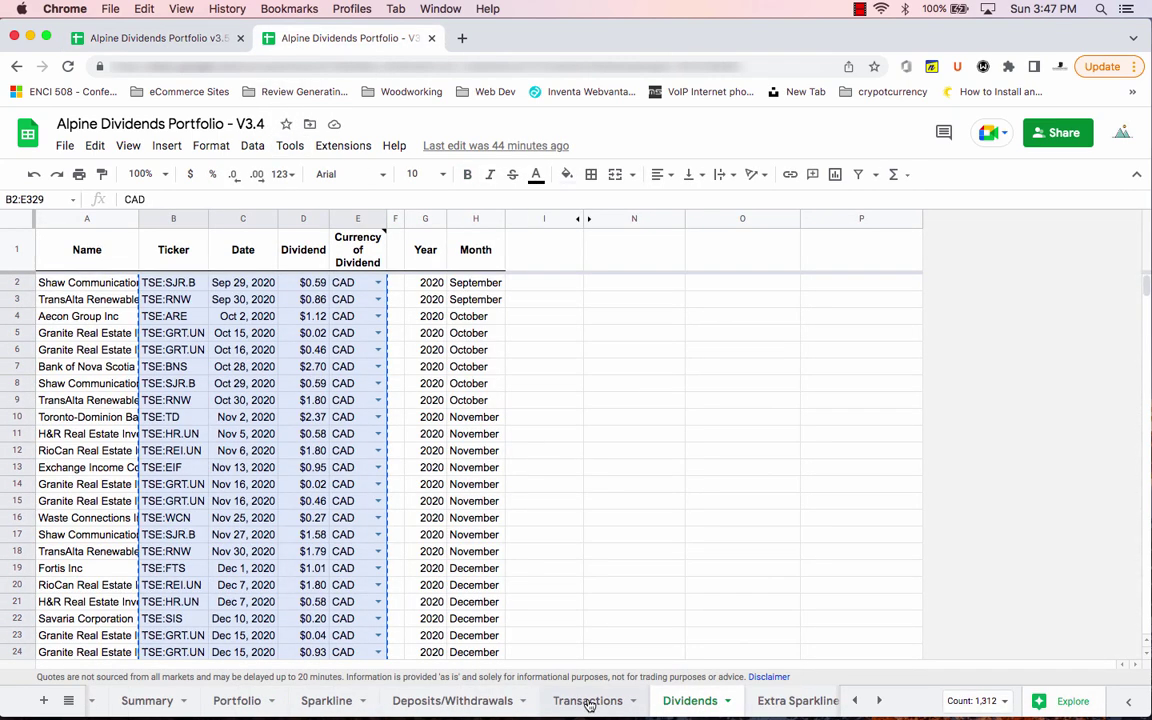
scroll(590, 700, "right", 5)
left_click(739, 700)
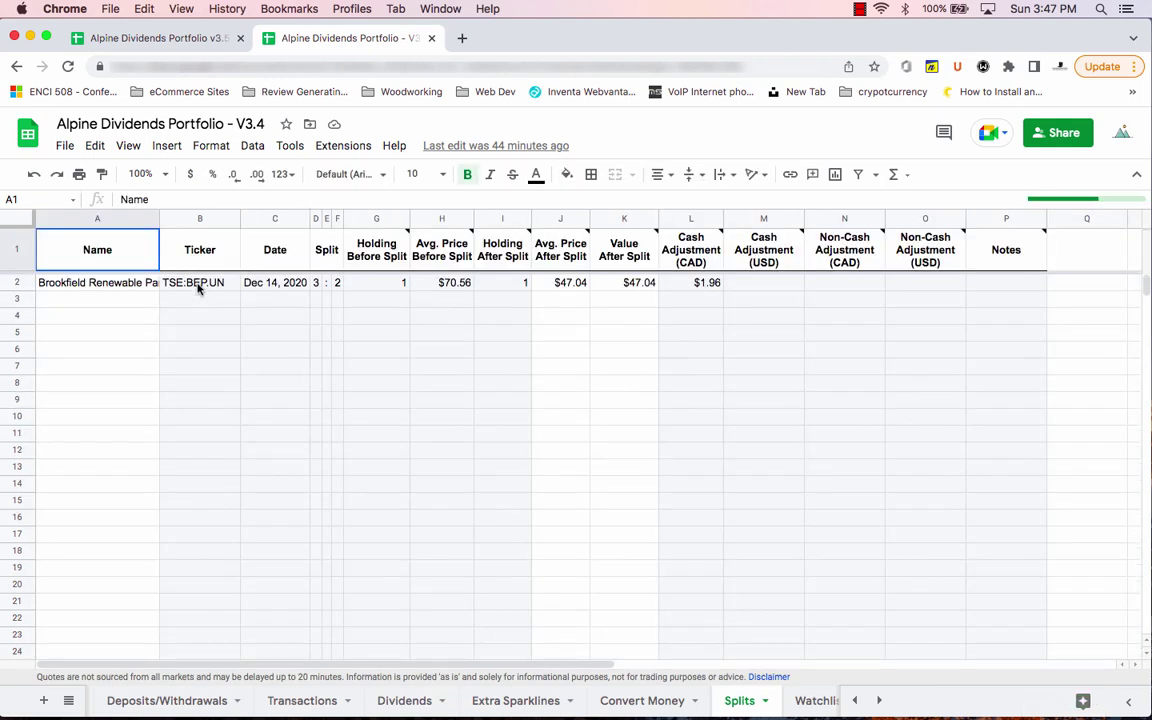
left_click_drag(200, 284, 498, 283)
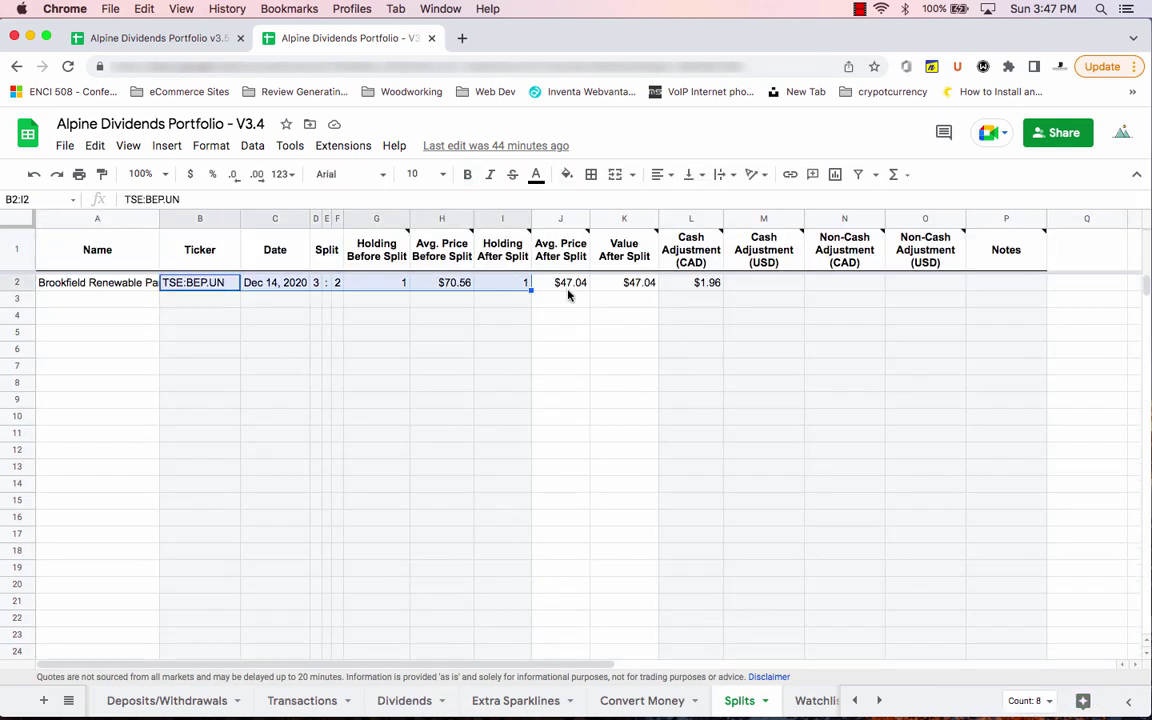
left_click(564, 283)
left_click(324, 318)
left_click_drag(198, 285, 481, 285)
left_click(720, 298)
left_click_drag(712, 283, 210, 287)
key("super+c")
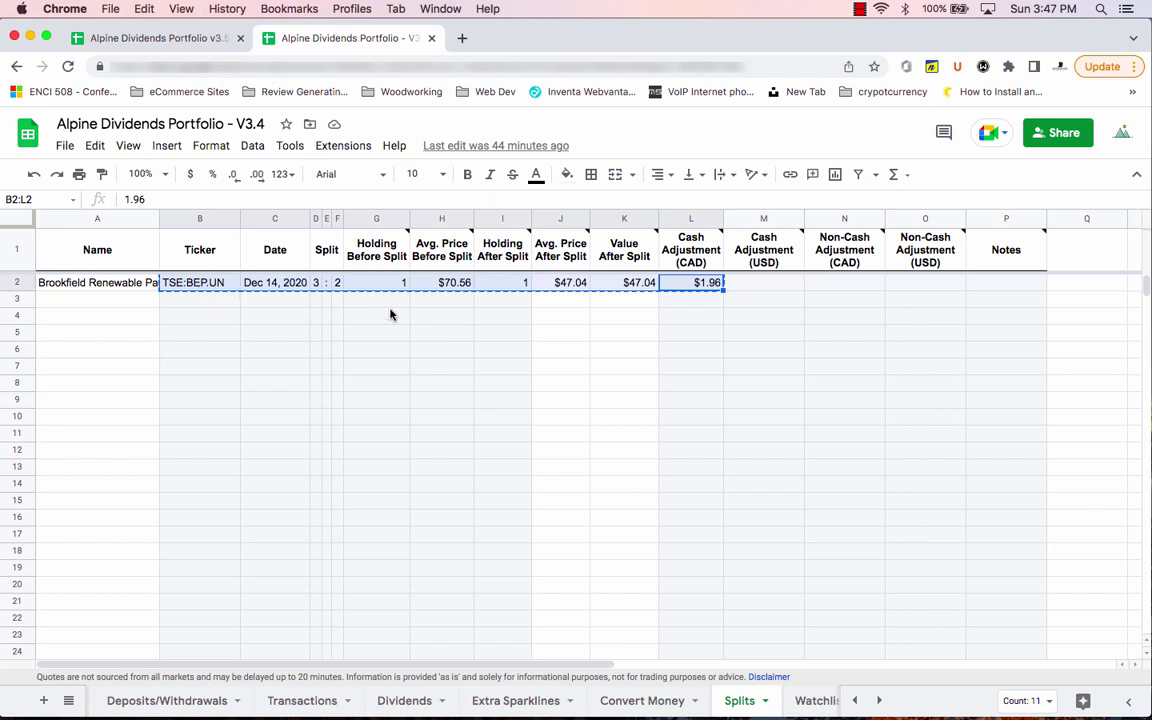
Paste the copied split record at B2 in the Splits sheet of Alpine Dividends Portfolio v3.5
left_click(180, 40)
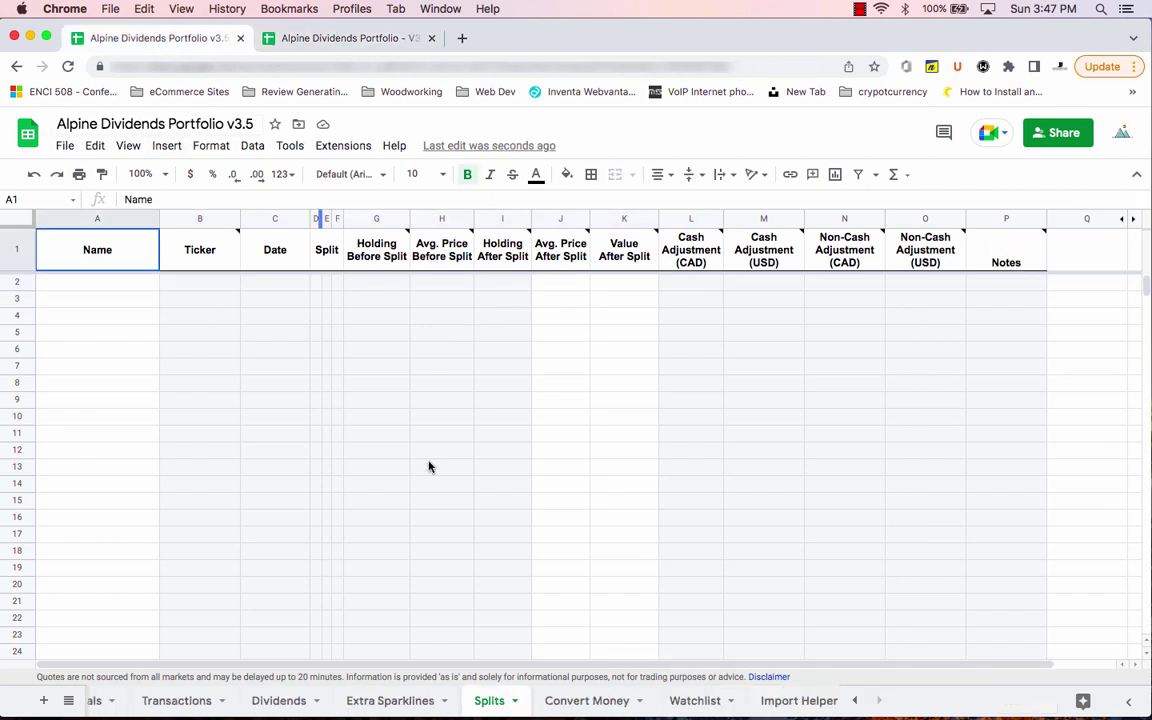
left_click(201, 284)
right_click(189, 286)
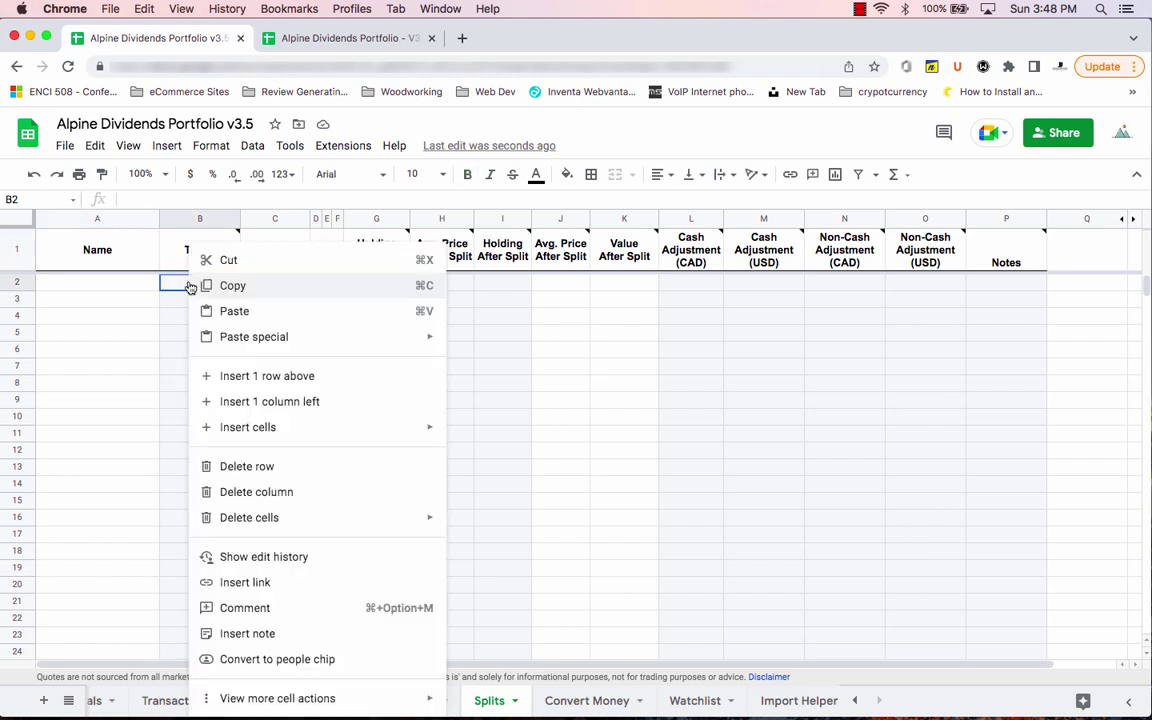
left_click(277, 314)
left_click(291, 332)
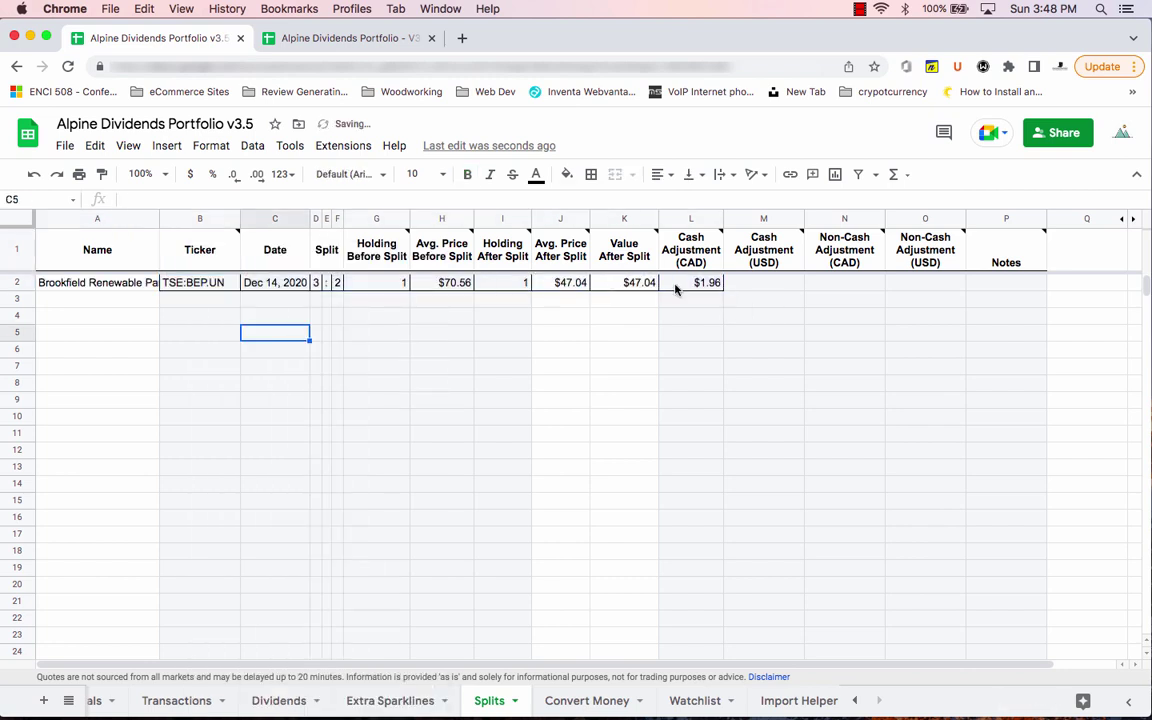
Remove the stray black cell borders from the pasted split record in B2:L2
left_click_drag(675, 289, 222, 284)
left_click(591, 176)
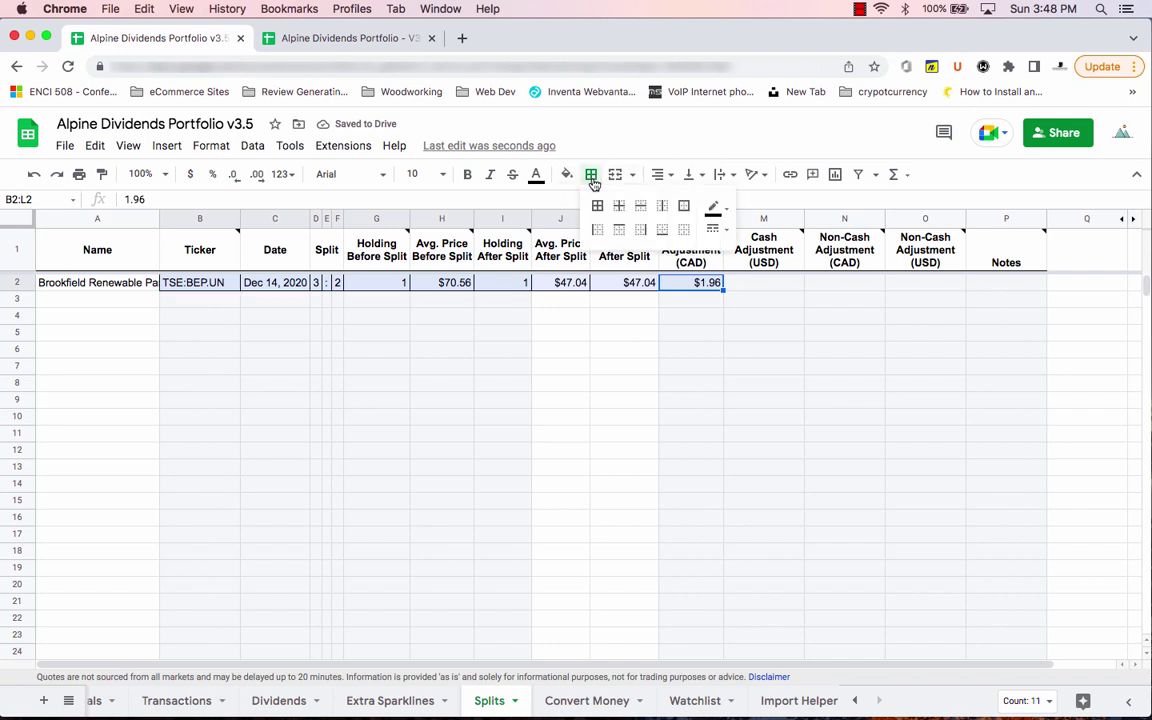
left_click(619, 206)
left_click(666, 362)
Restore the bottom border under the headers B1:L1 in the Splits sheet
left_click(690, 250)
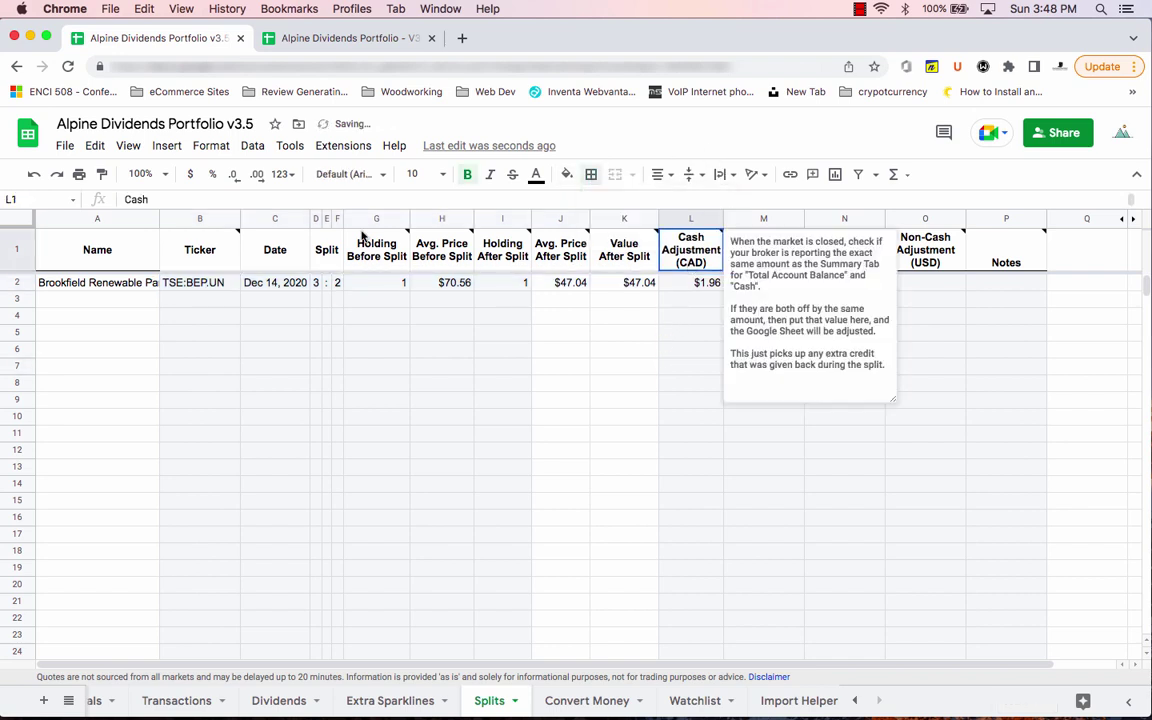
left_click(190, 262, "shift")
left_click(591, 176)
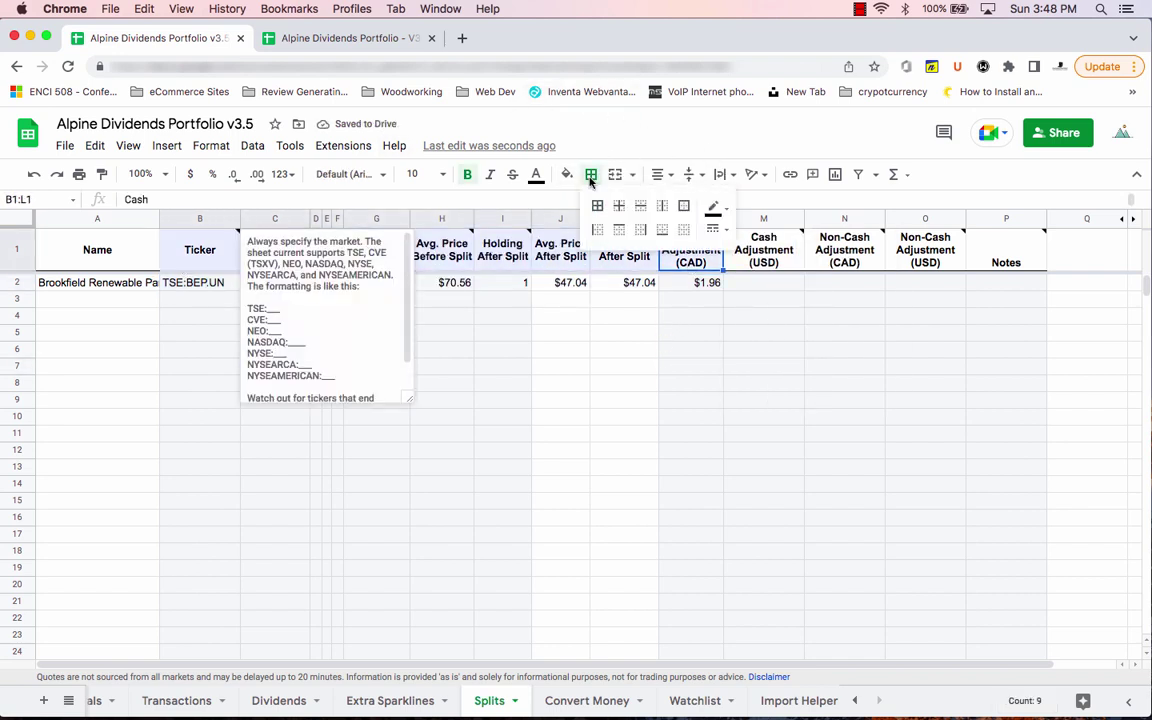
left_click(662, 229)
left_click(509, 337)
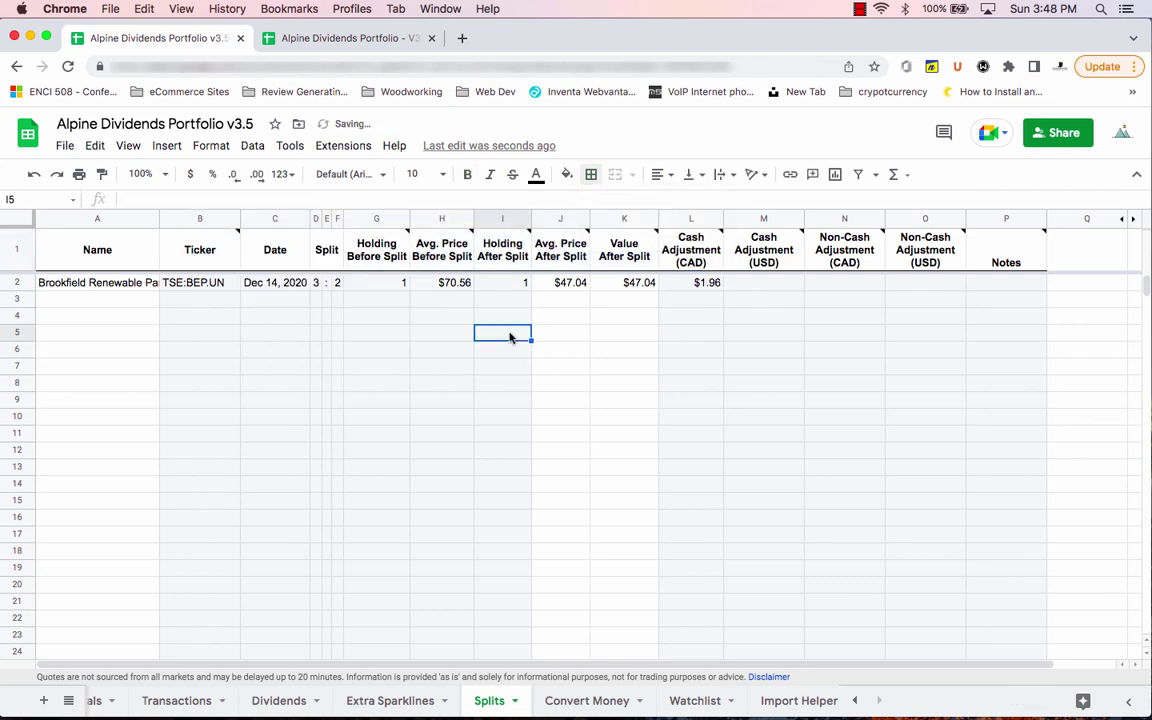
Examine the Convert Money sheet in both files for currency conversion records that need transferring
left_click(600, 700)
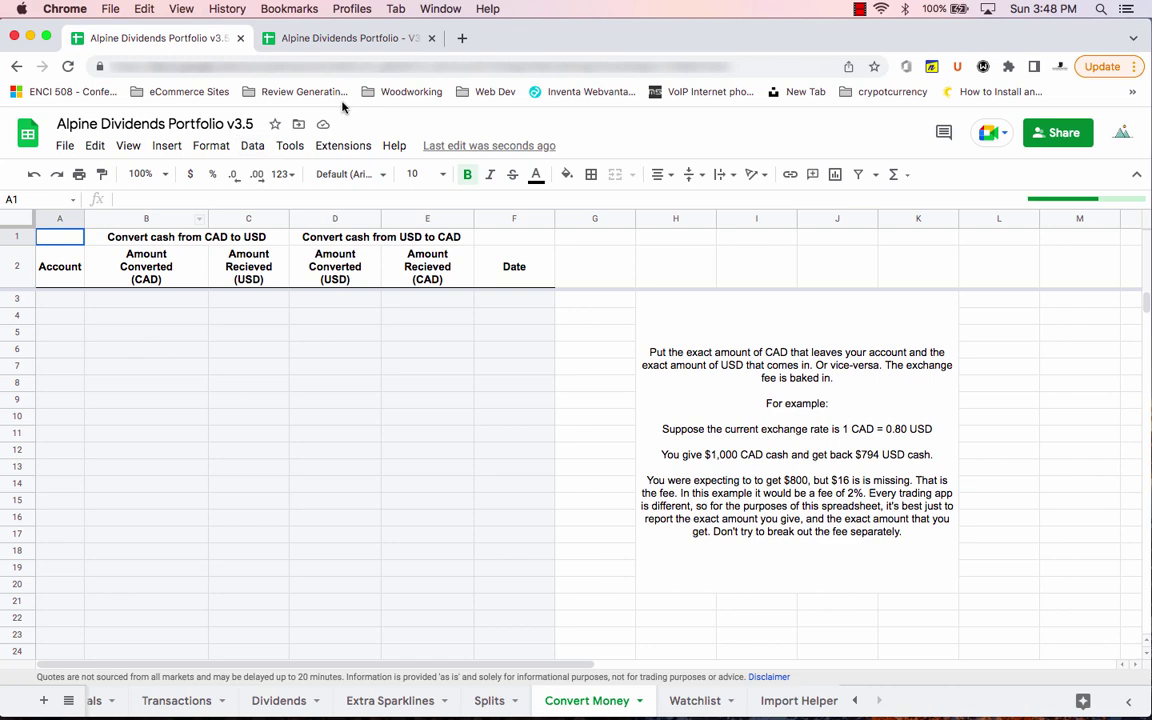
left_click(306, 40)
left_click(652, 700)
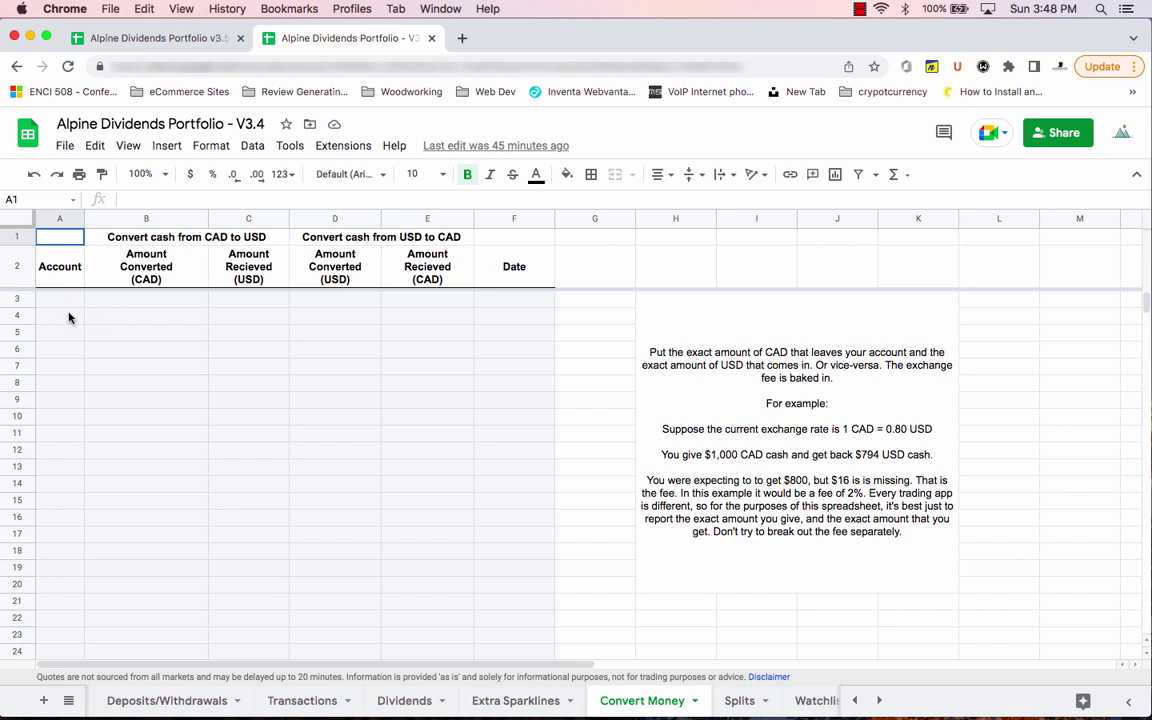
left_click_drag(507, 309, 69, 465)
left_click(205, 38)
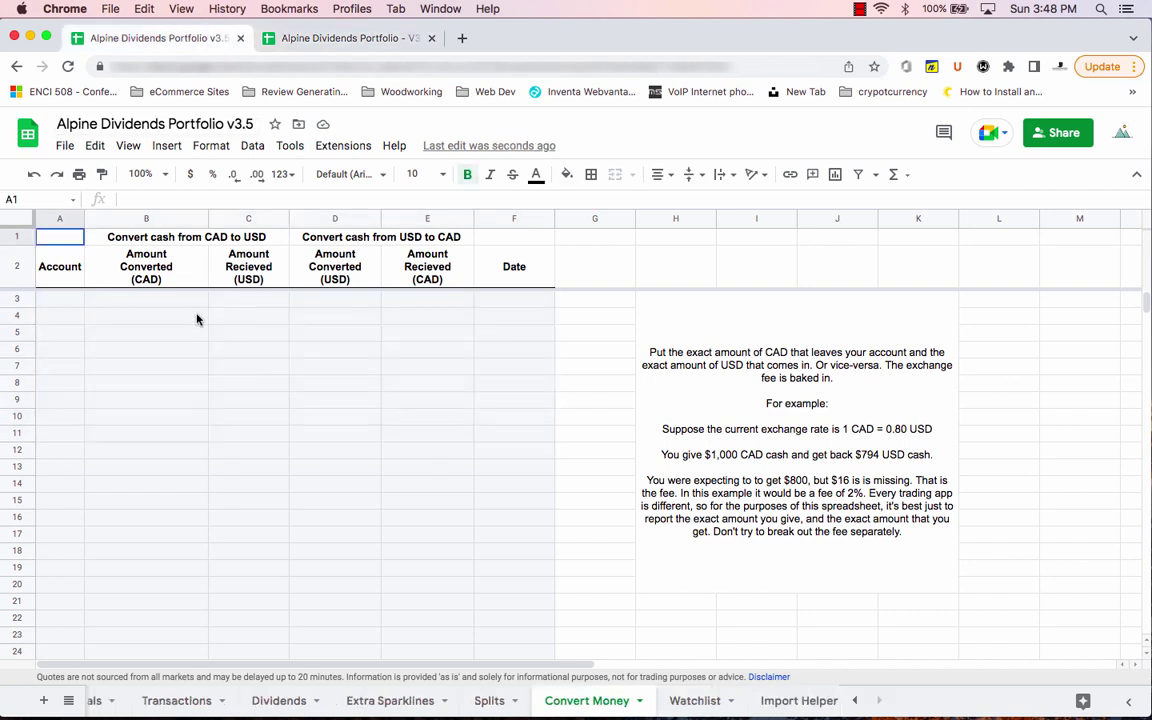
left_click(151, 317)
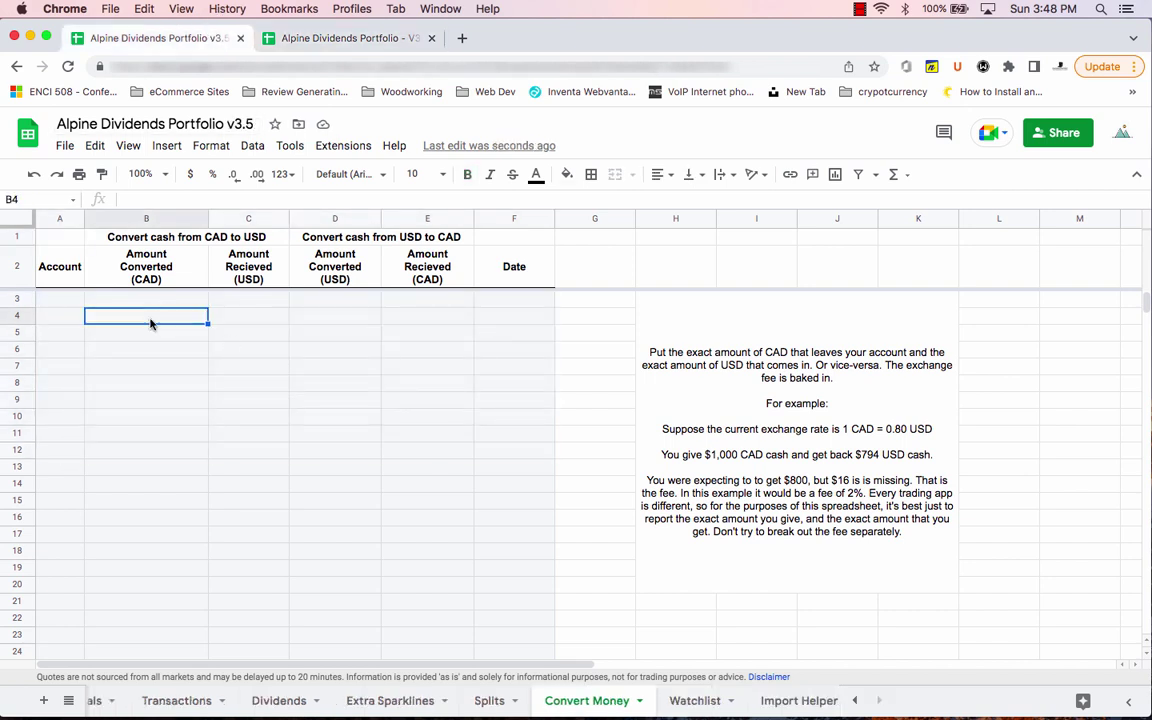
Open the Watchlist sheet in both files, and copy the tickers and ETF flags in A2:B16 from Alpine Dividends Portfolio - V3.4
left_click(706, 705)
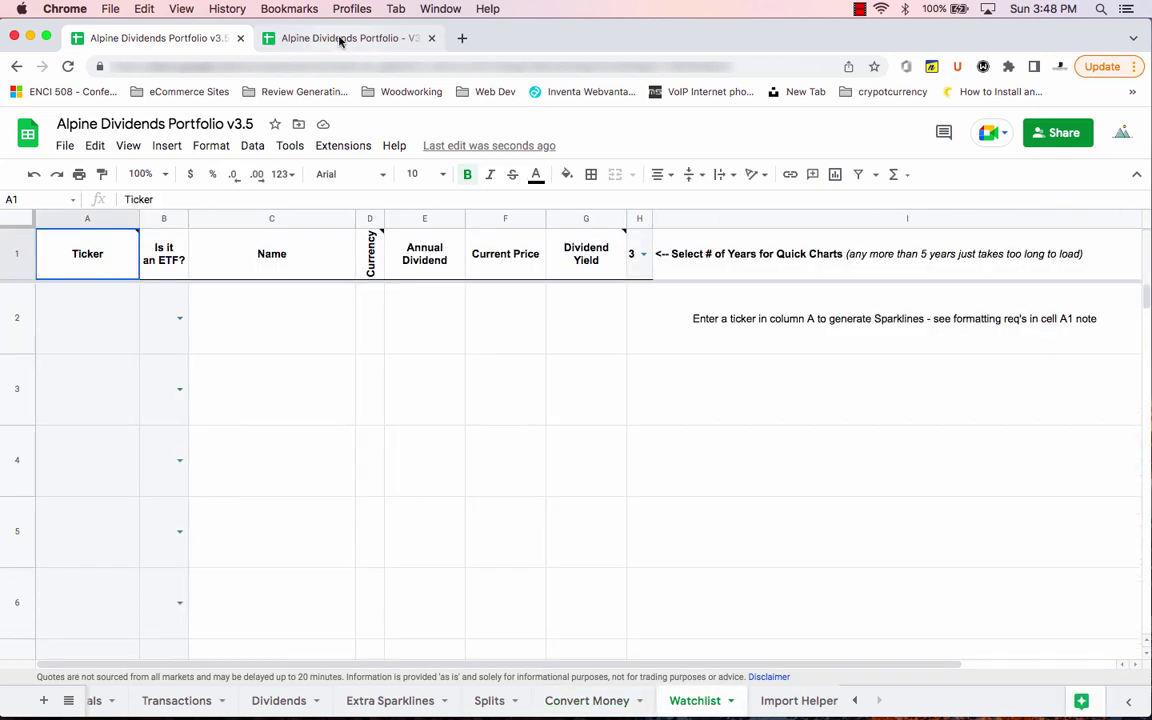
left_click(347, 42)
scroll(740, 699, "right", 2)
left_click(748, 700)
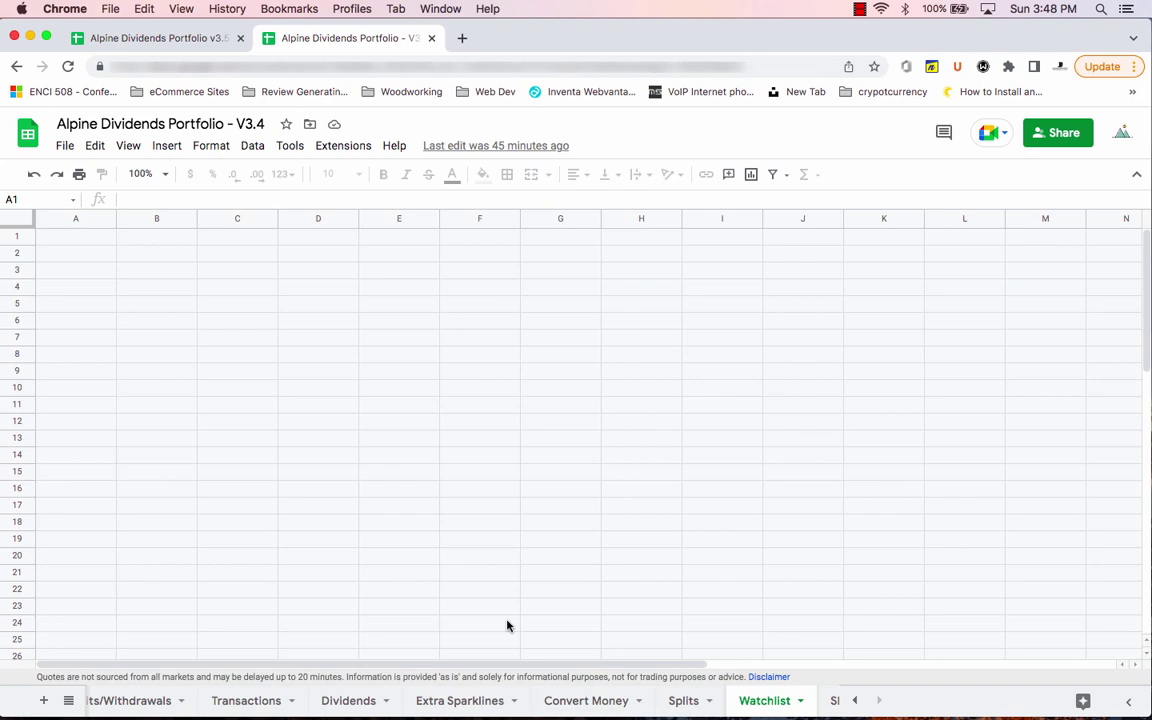
left_click_drag(75, 280, 162, 537)
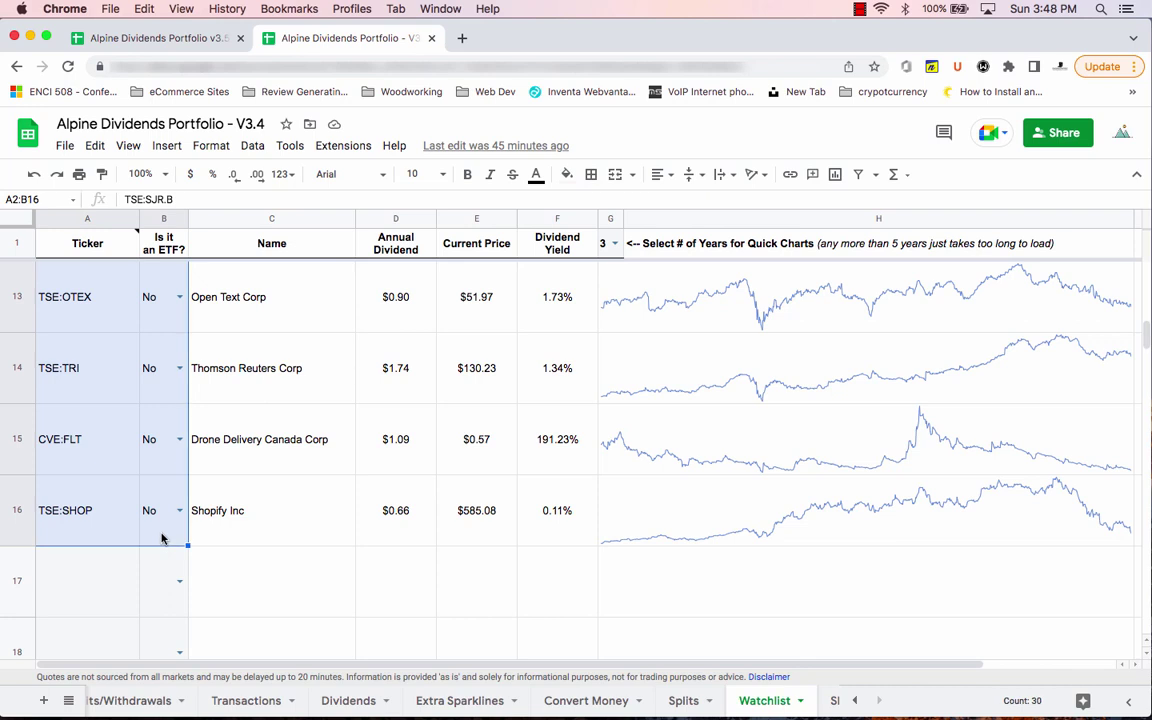
key("ctrl+c")
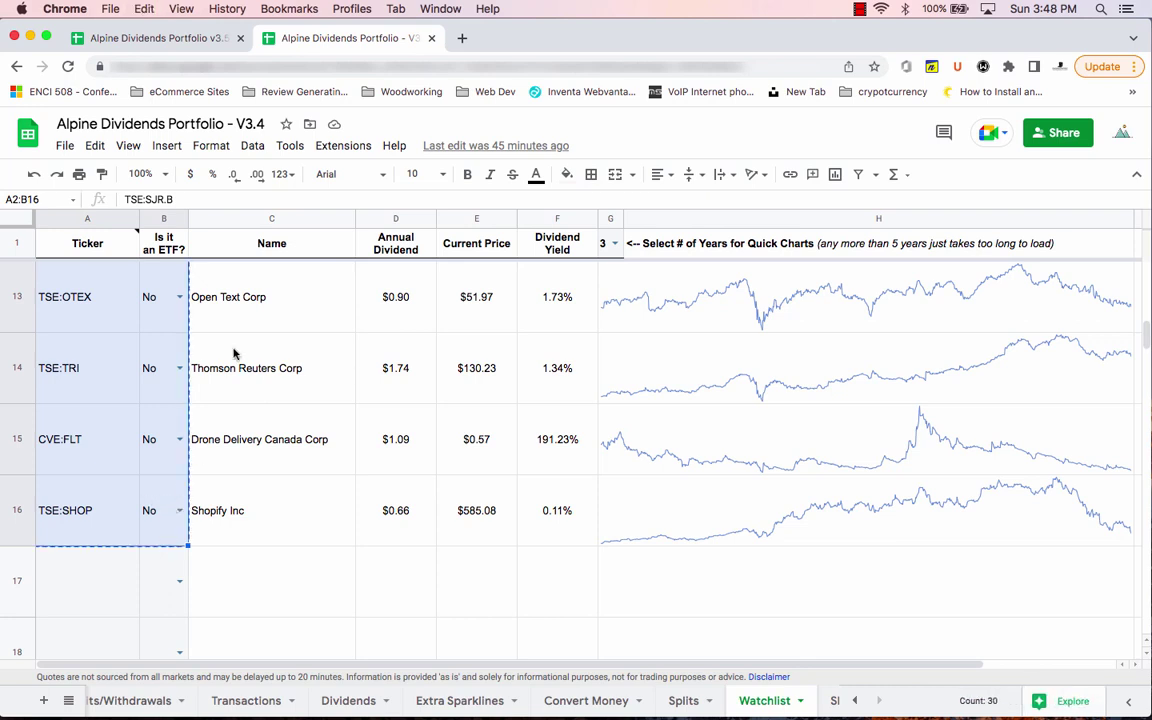
Paste the copied tickers and ETF flags at A2 in the Watchlist sheet of Alpine Dividends Portfolio v3.5
left_click(170, 40)
left_click(106, 315)
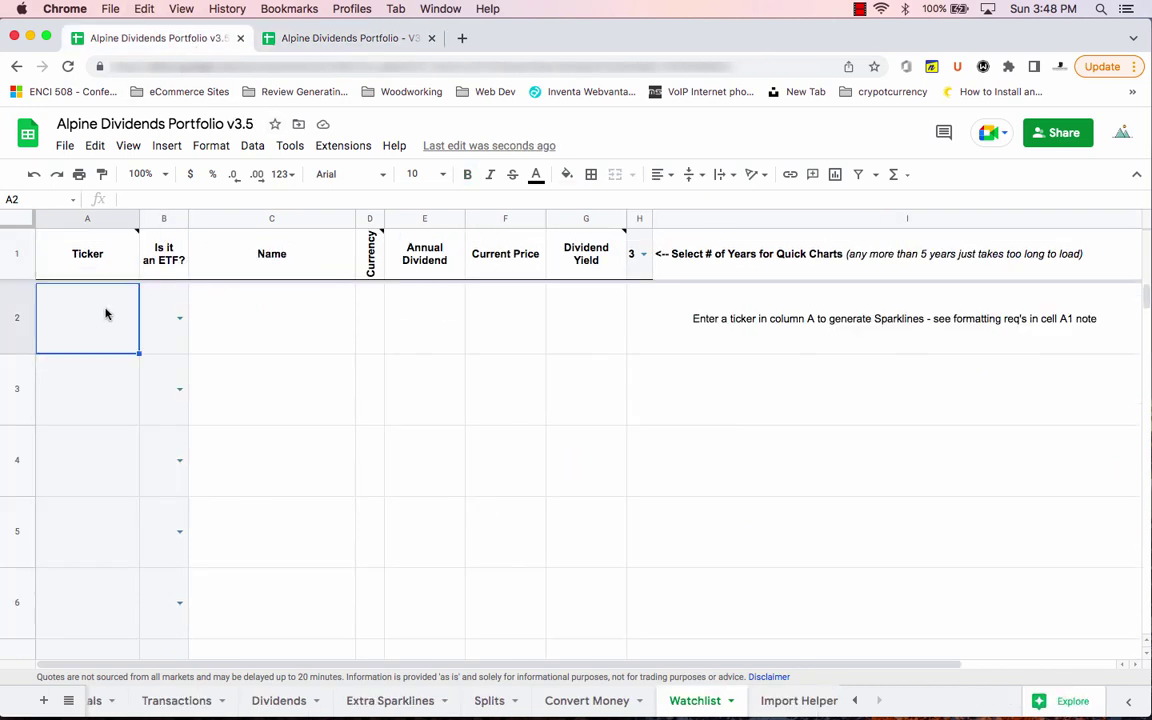
right_click(106, 315)
left_click(150, 311)
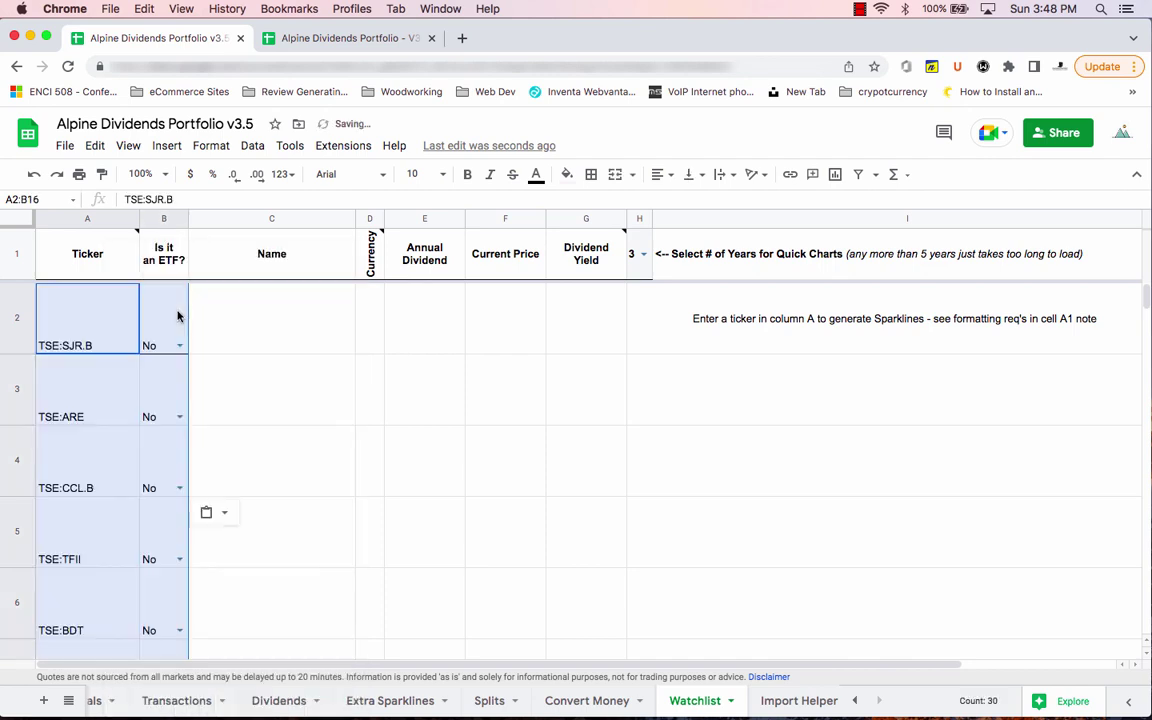
Remove the stray black cell borders from the first pasted watchlist row A2:B2
left_click_drag(108, 321, 146, 324)
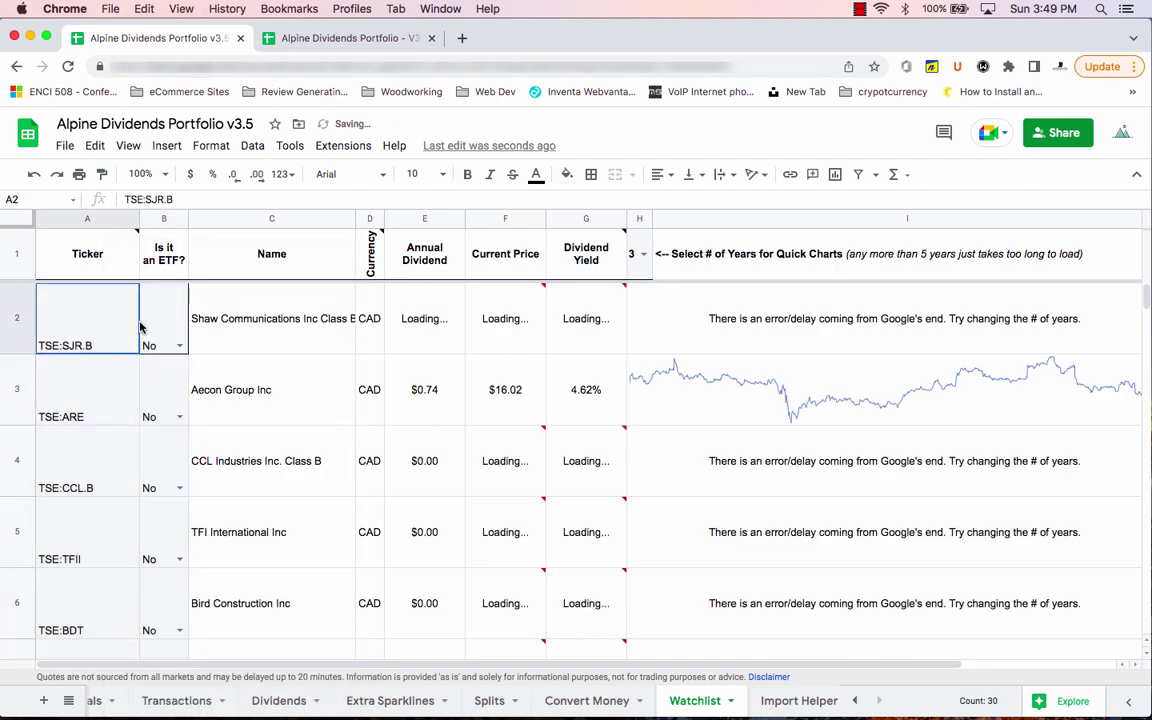
left_click(591, 174)
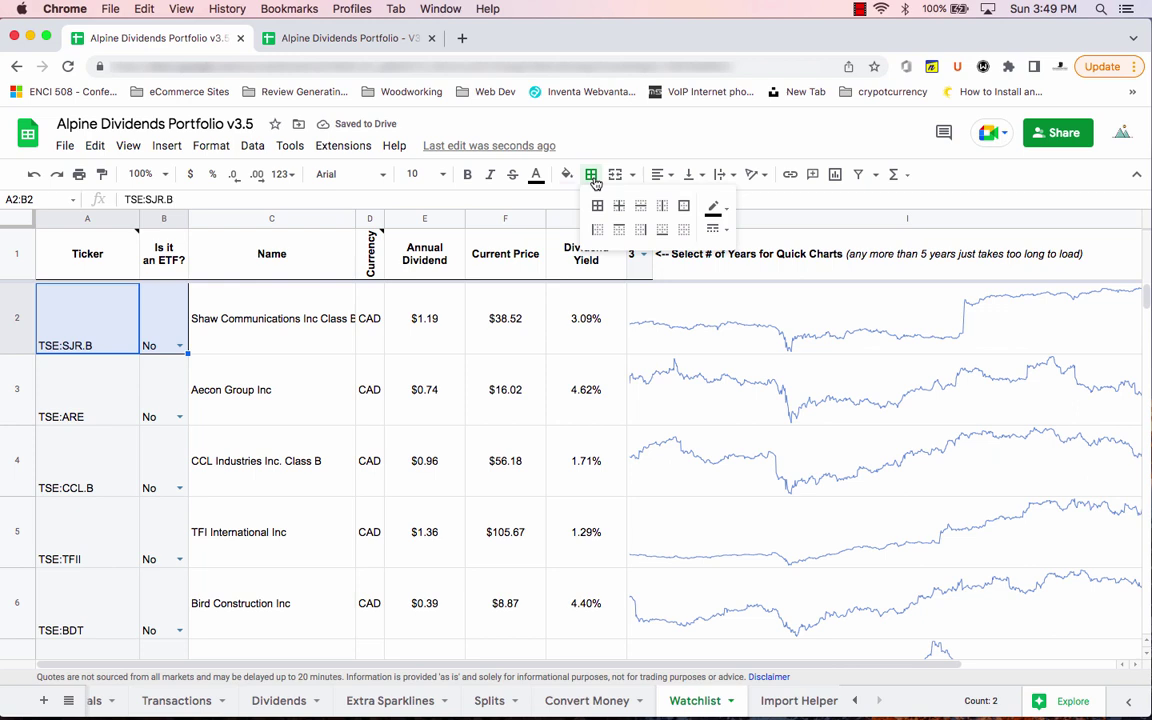
left_click(684, 229)
Restore the bottom border under the Ticker and ETF headers A1:B1 in the Watchlist sheet
left_click_drag(146, 234, 120, 236)
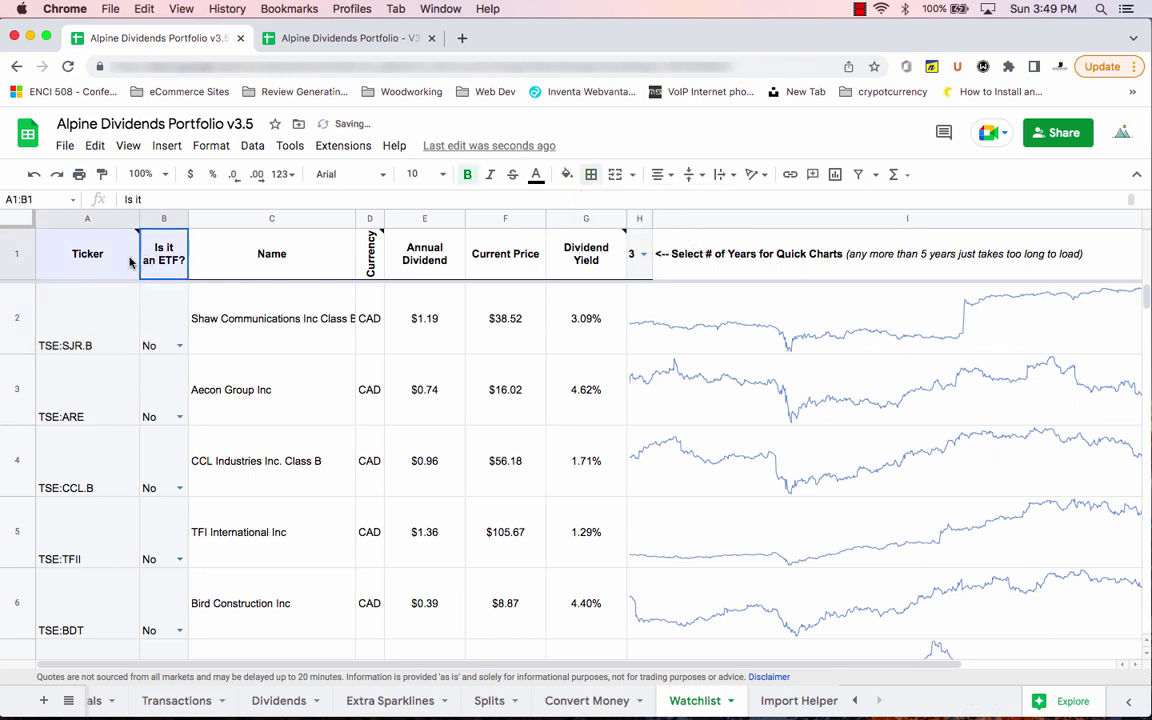
left_click(591, 174)
left_click(662, 229)
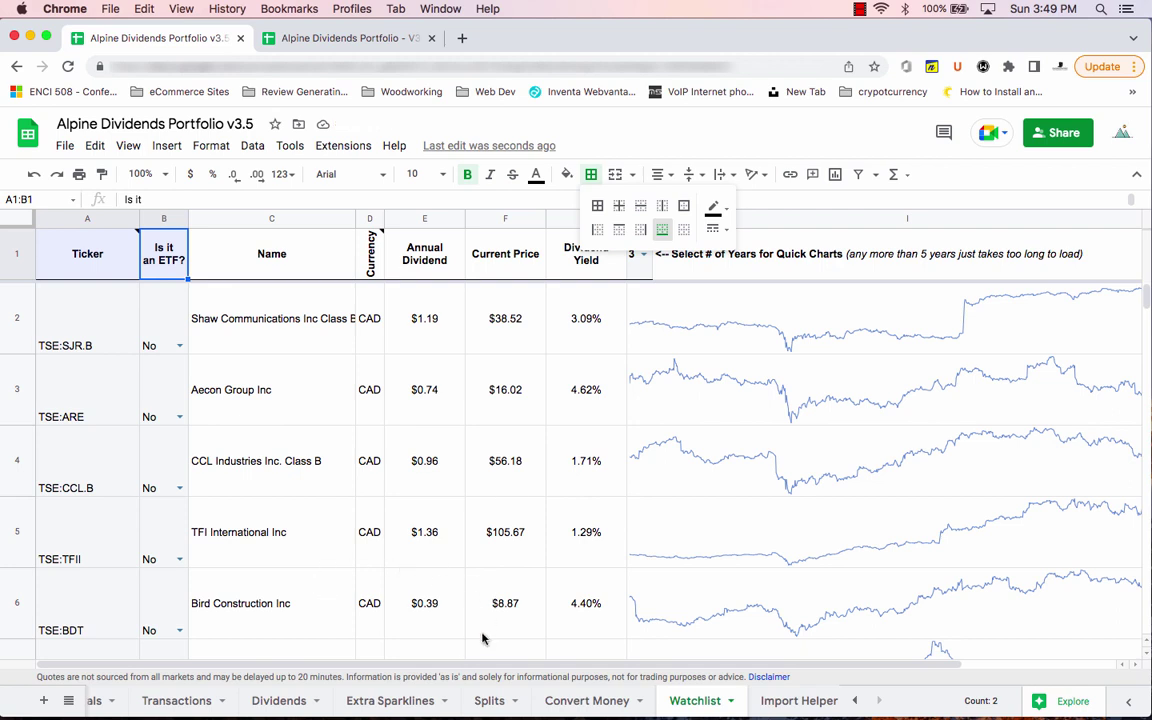
Open the Summary sheet in both Alpine Dividends Portfolio v3.5 and Alpine Dividends Portfolio - V3.4
scroll(480, 700, "left", 5)
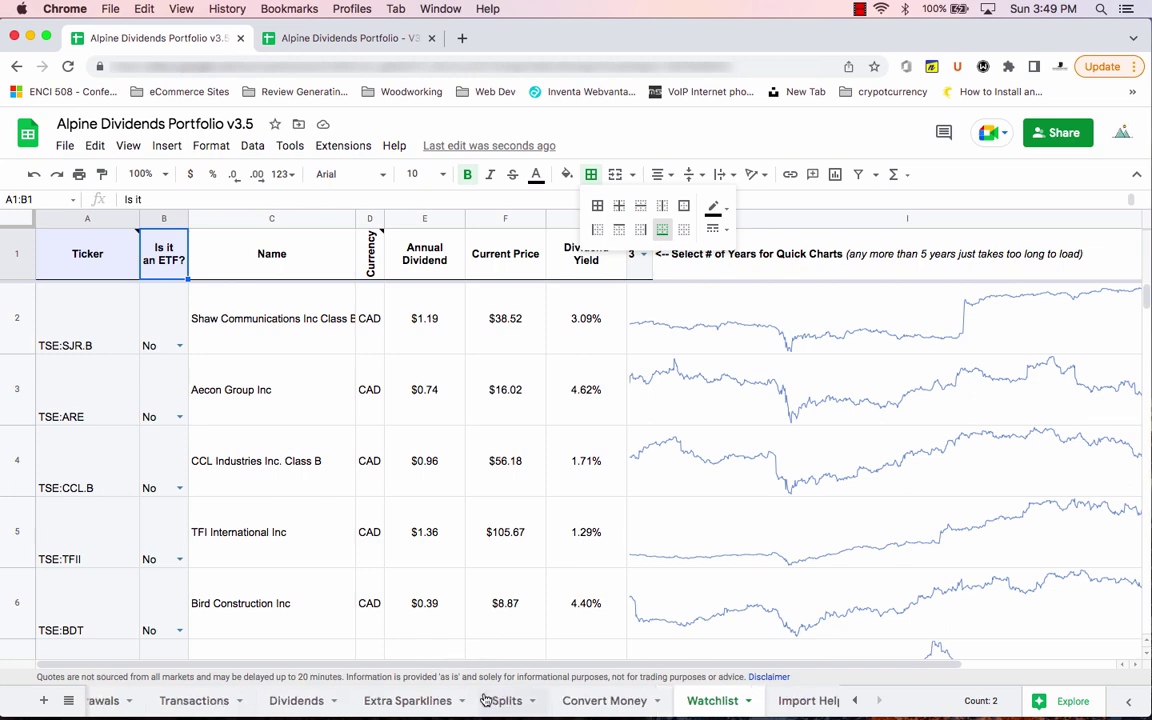
left_click(224, 701)
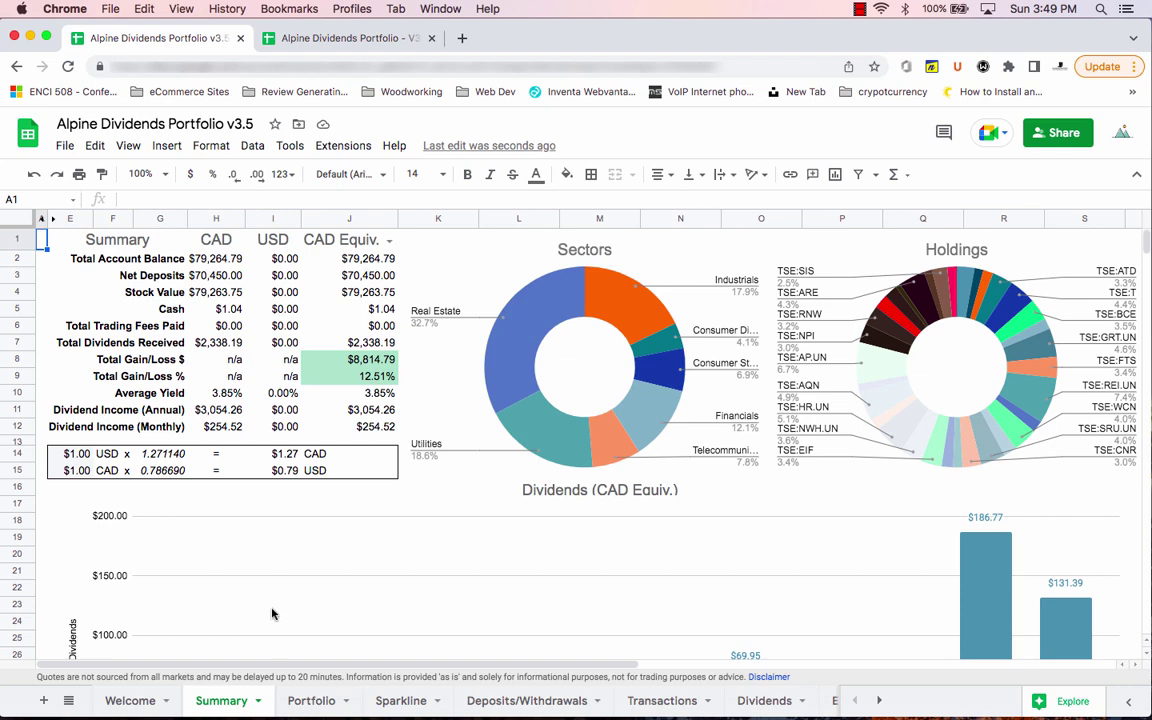
left_click(283, 40)
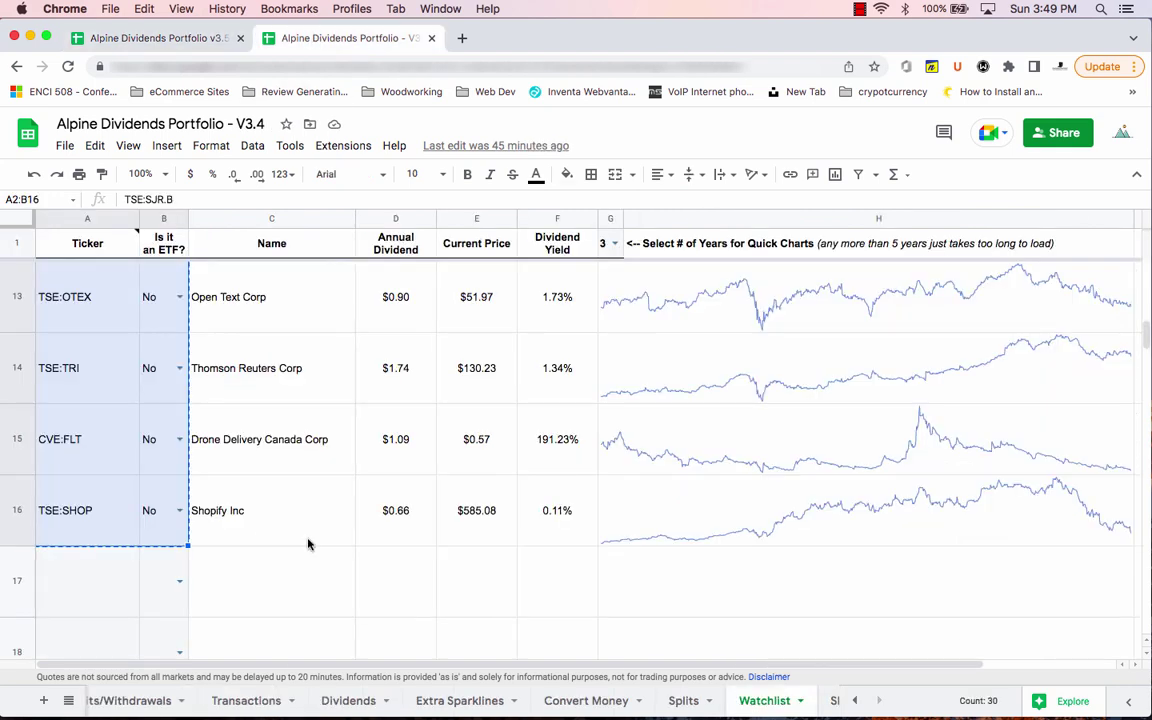
scroll(258, 703, "left", 5)
left_click(222, 701)
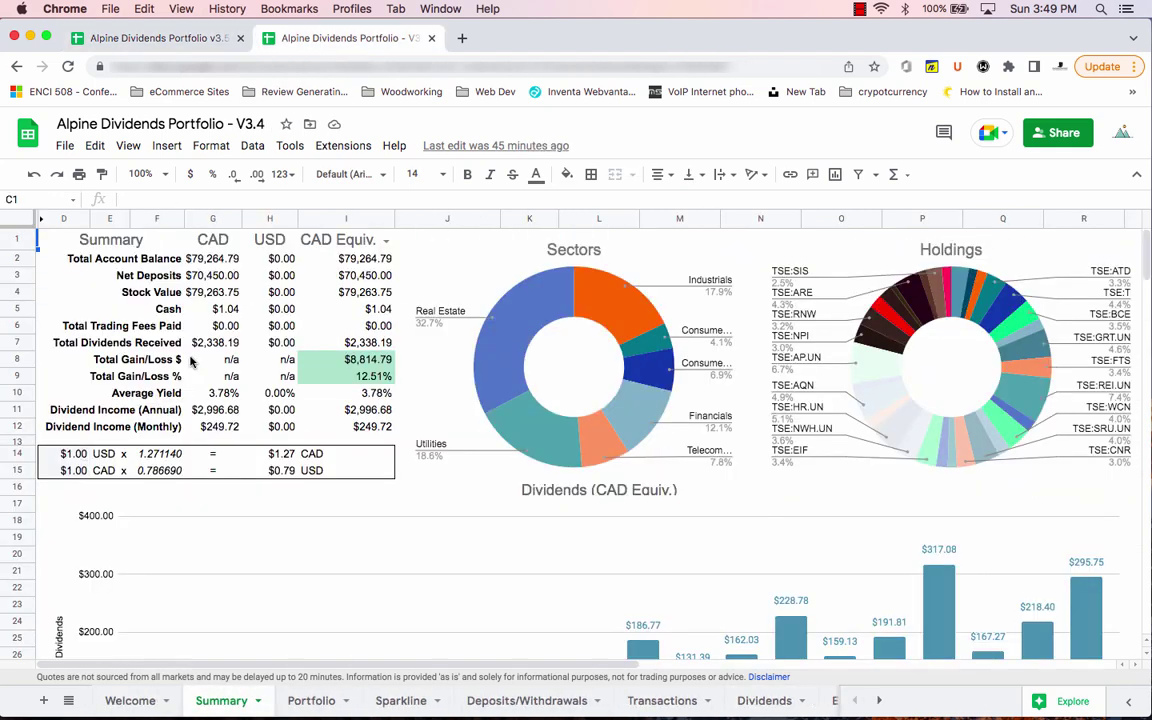
Compare the summary figures and the Sectors and Holdings charts between Alpine Dividends Portfolio v3.5 and V3.4
left_click(188, 40)
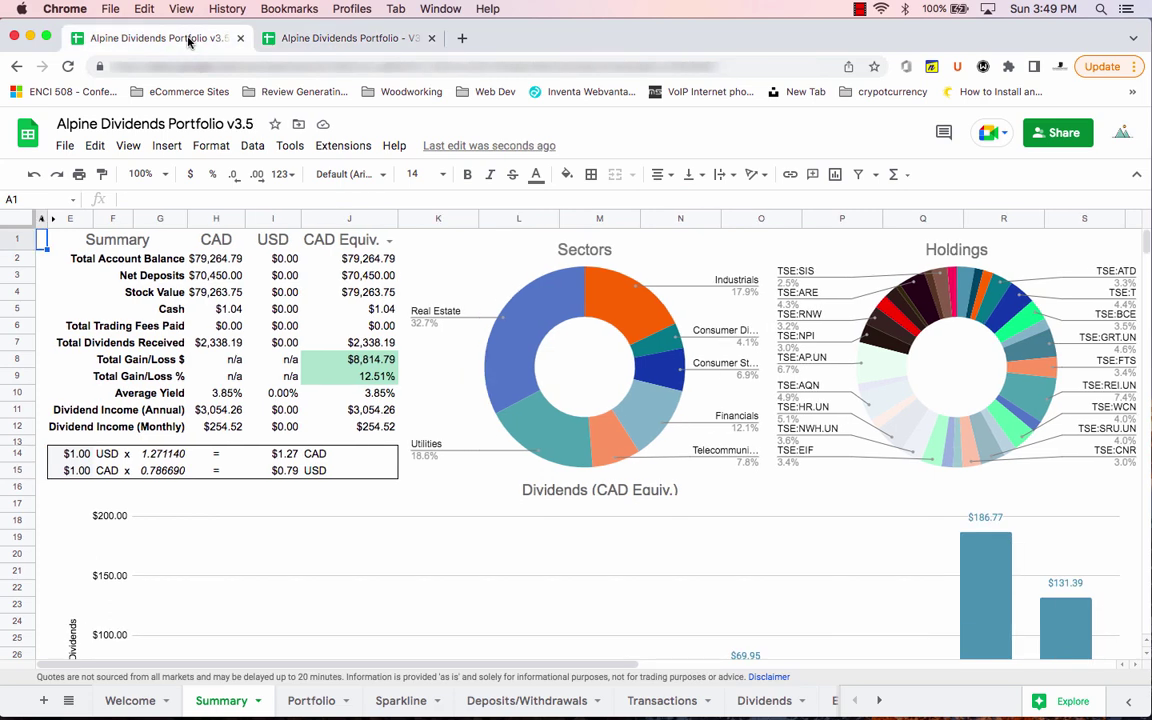
key("ctrl+Tab")
key("ctrl+Tab")
key("ctrl+Tab")
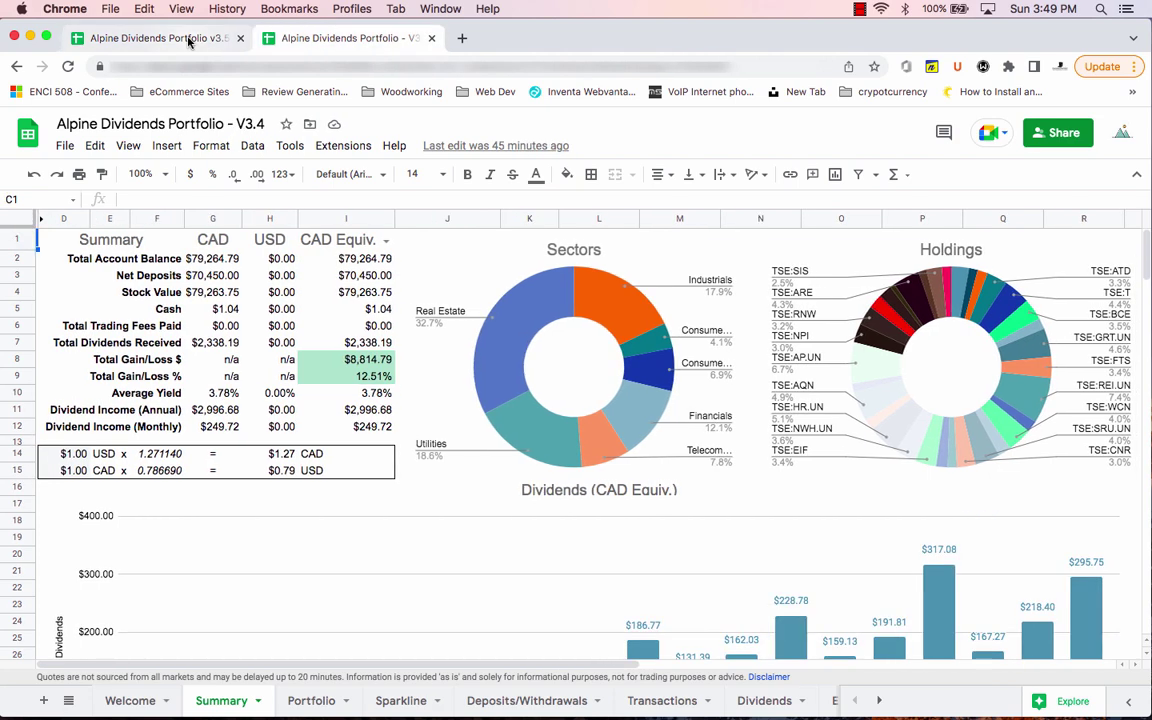
key("ctrl+Tab")
key("ctrl+Tab")
key("ctrl+Tab")
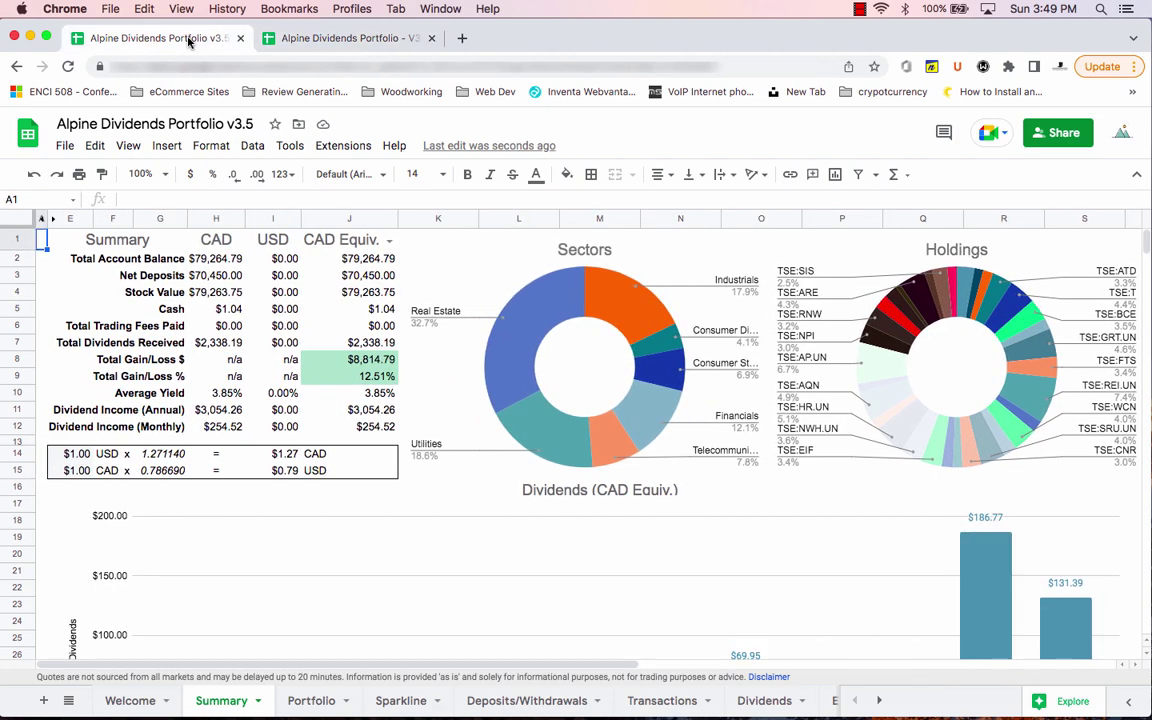
key("ctrl+Tab")
key("ctrl+Tab")
key("ctrl+Tab")
key("ctrl+Tab")
key("ctrl+Tab")
key("ctrl+Tab")
key("ctrl+Tab")
key("ctrl+Tab")
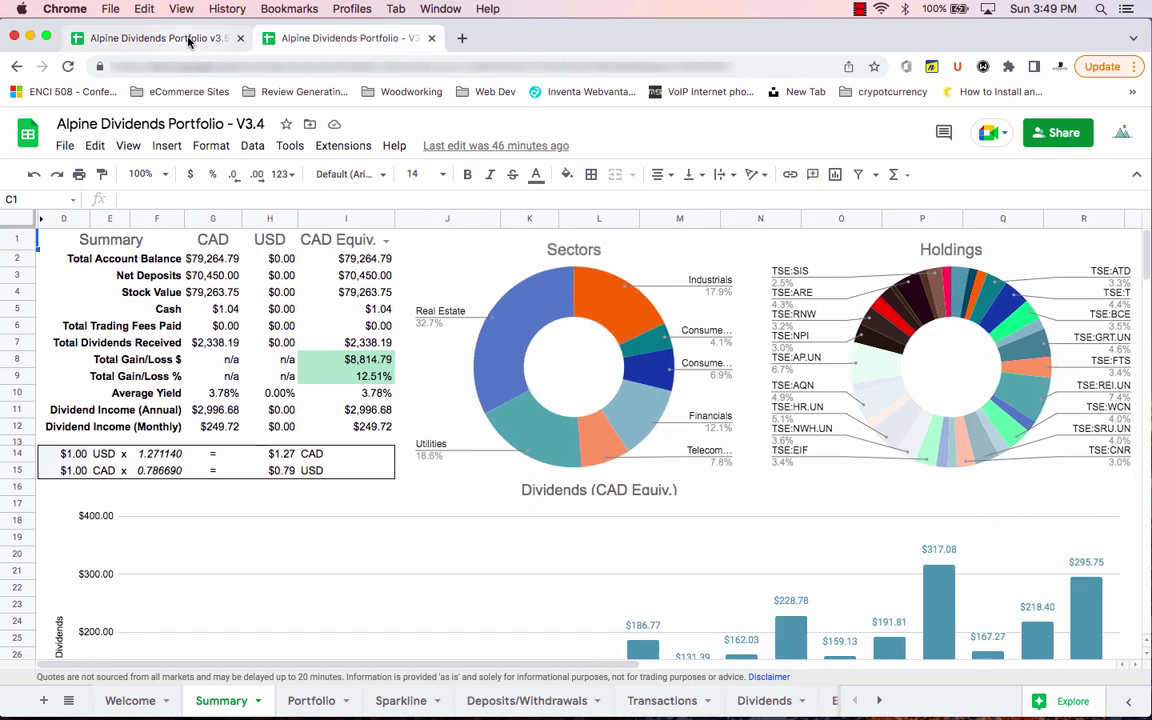
key("ctrl+Tab")
key("ctrl+Tab")
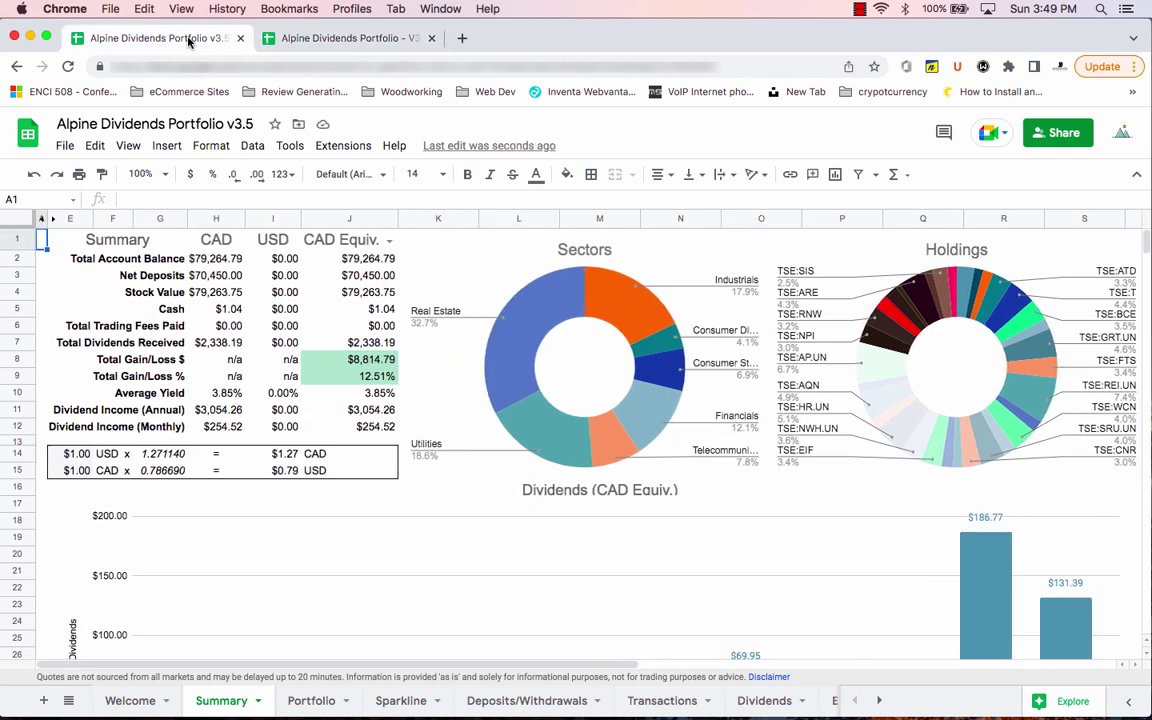
key("ctrl+Tab")
key("ctrl+Tab")
key("ctrl+Tab")
key("ctrl+Tab")
key("ctrl+Tab")
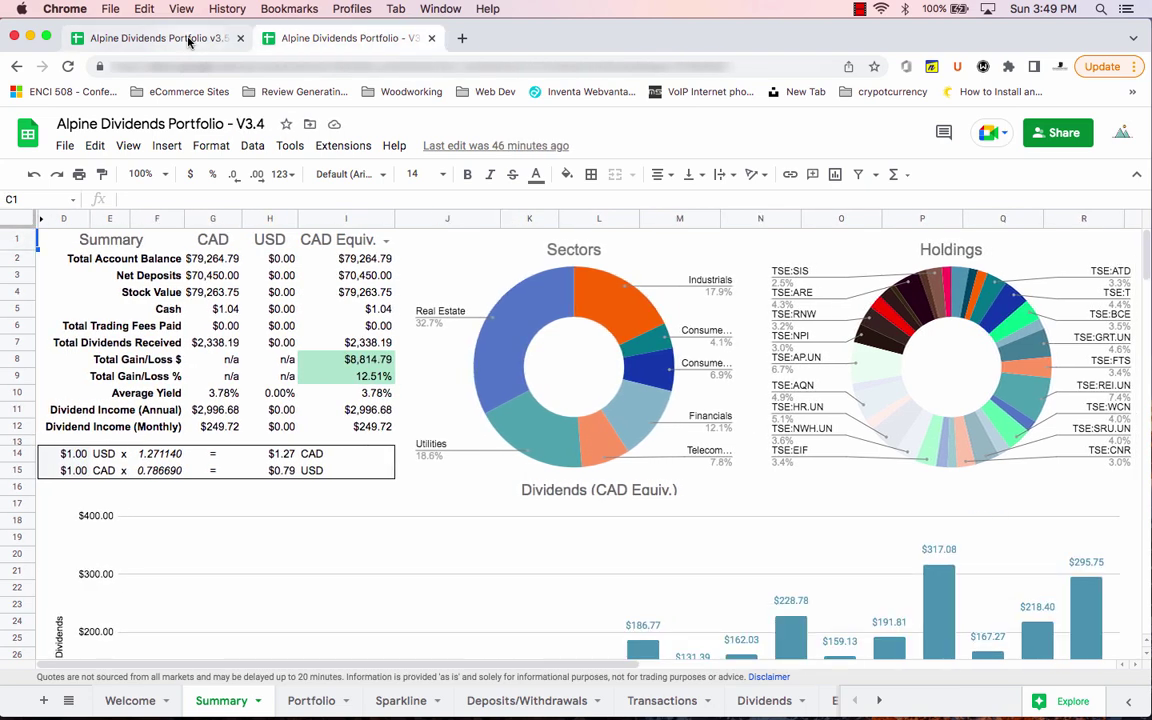
key("ctrl+Tab")
key("ctrl+Tab")
key("ctrl+Tab")
key("ctrl+Tab")
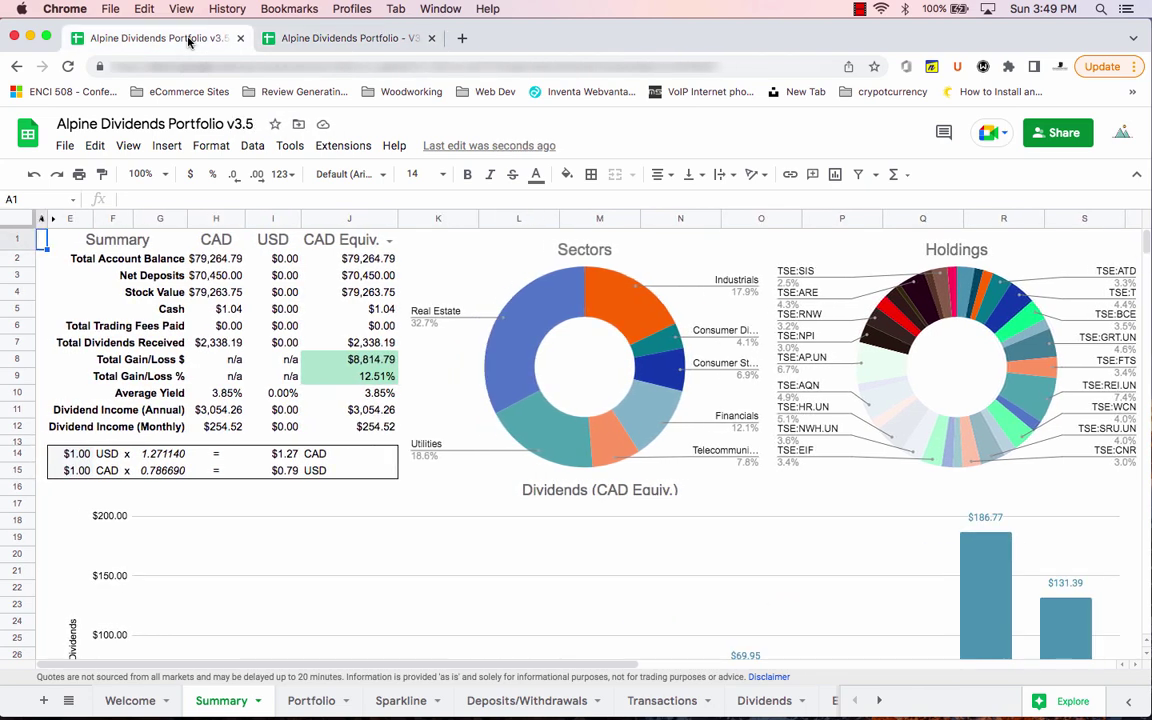
key("ctrl+Tab")
key("ctrl+Tab")
key("ctrl+Tab")
key("ctrl+Tab")
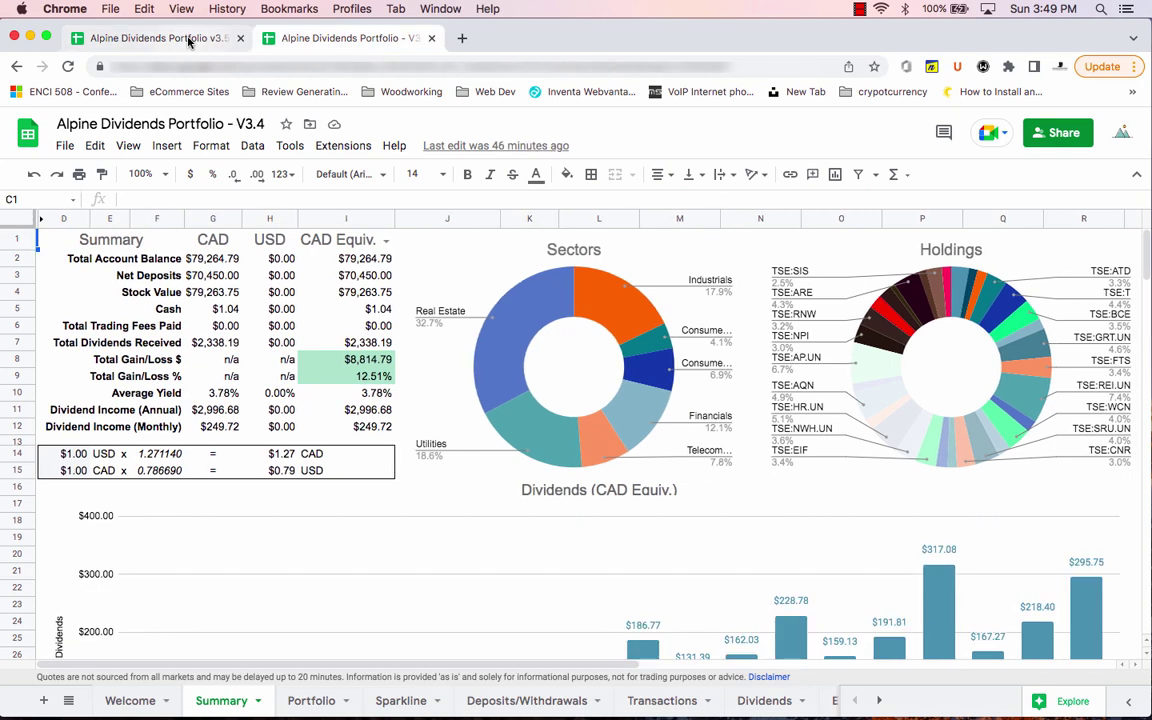
key("ctrl+Tab")
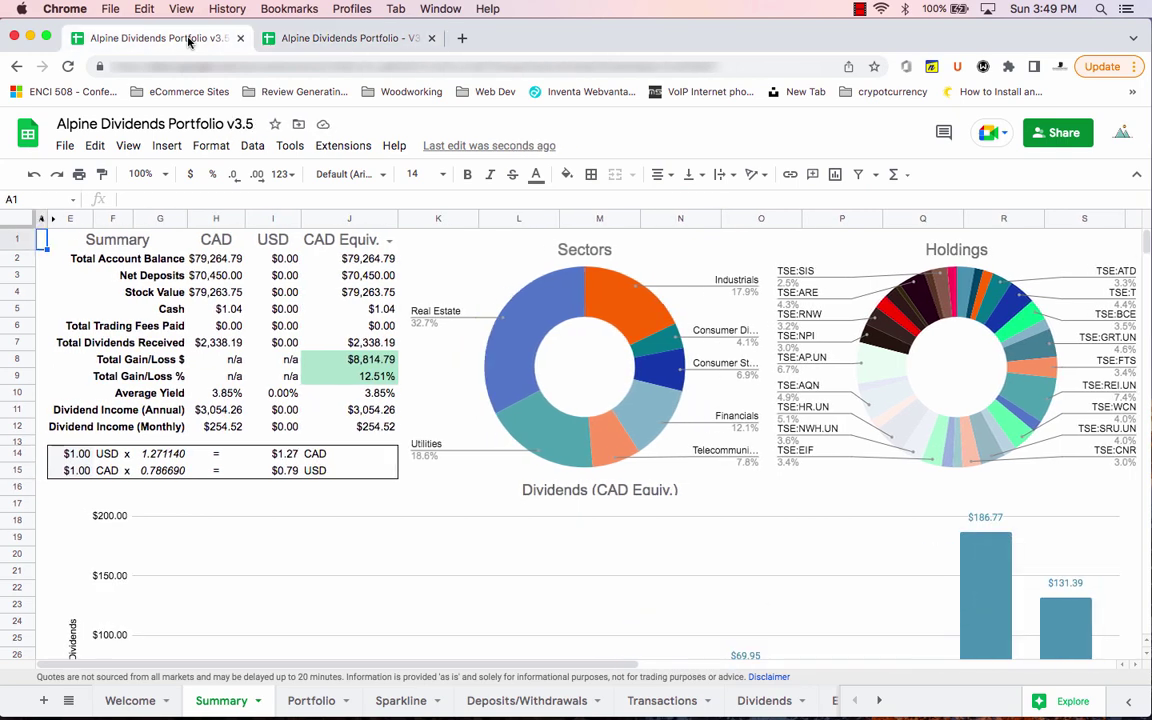
Examine the yield and dividend income cells J10:J12 and the account totals J2:J9 in the v3.5 Summary sheet
left_click_drag(350, 391, 383, 430)
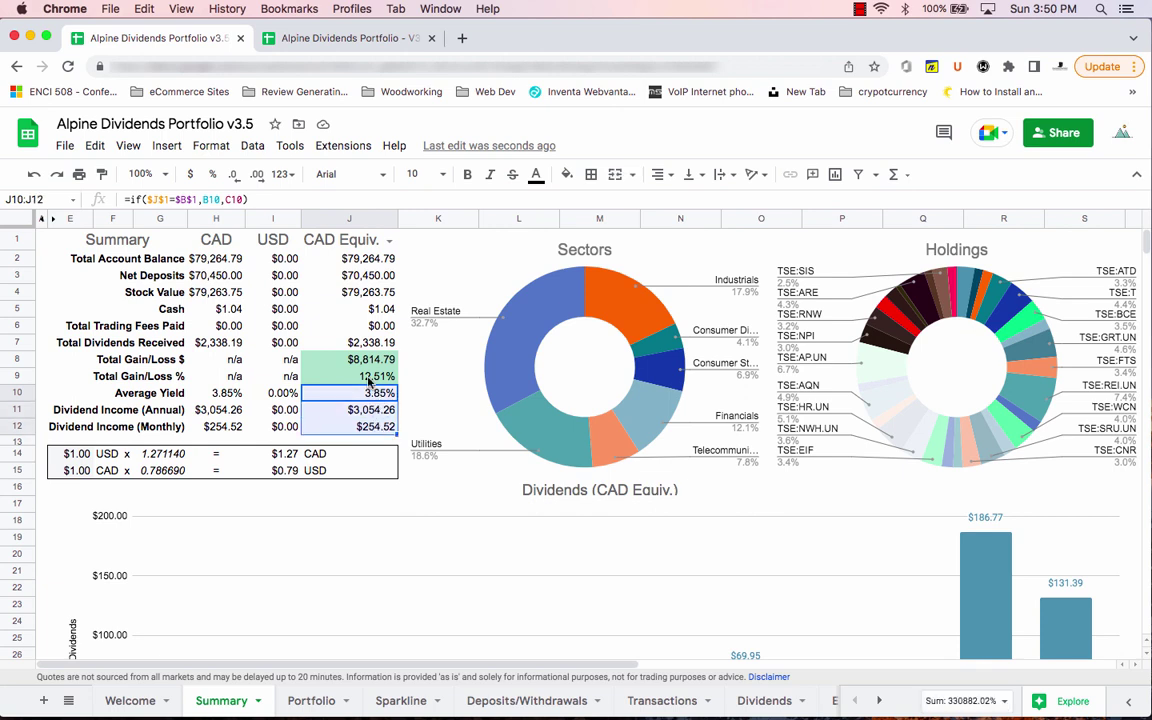
left_click_drag(358, 376, 365, 259)
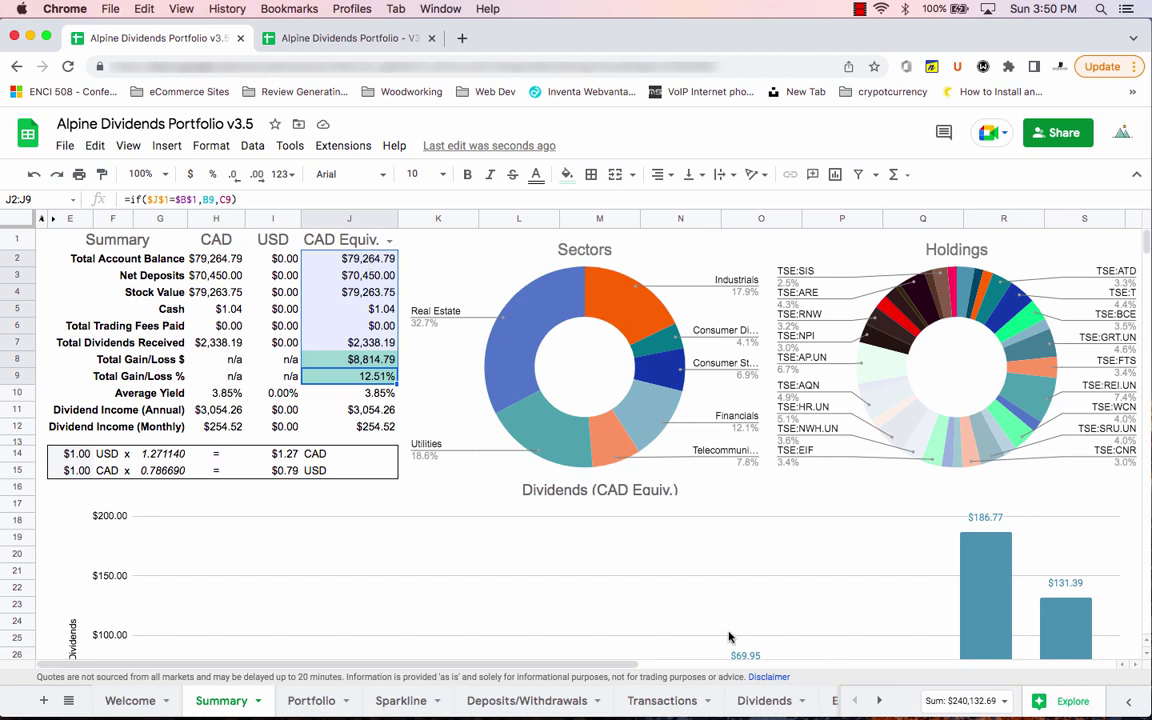
scroll(663, 699, "right", 5)
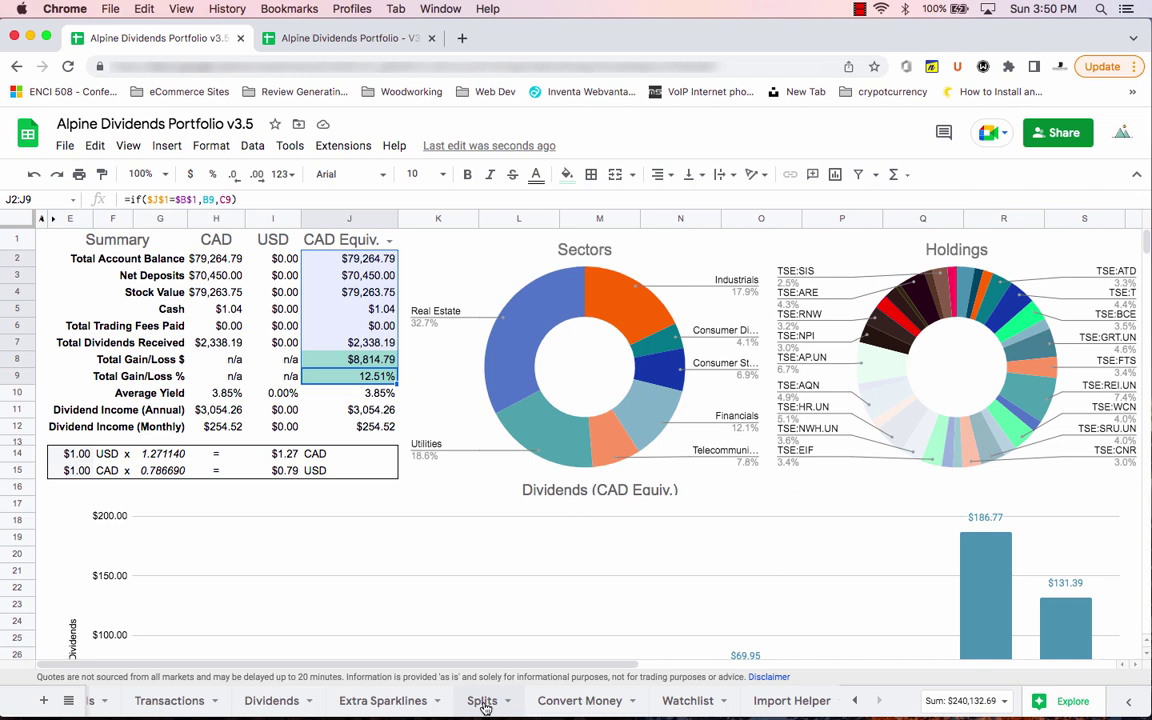
scroll(491, 708, "left", 2)
scroll(491, 708, "left", 3)
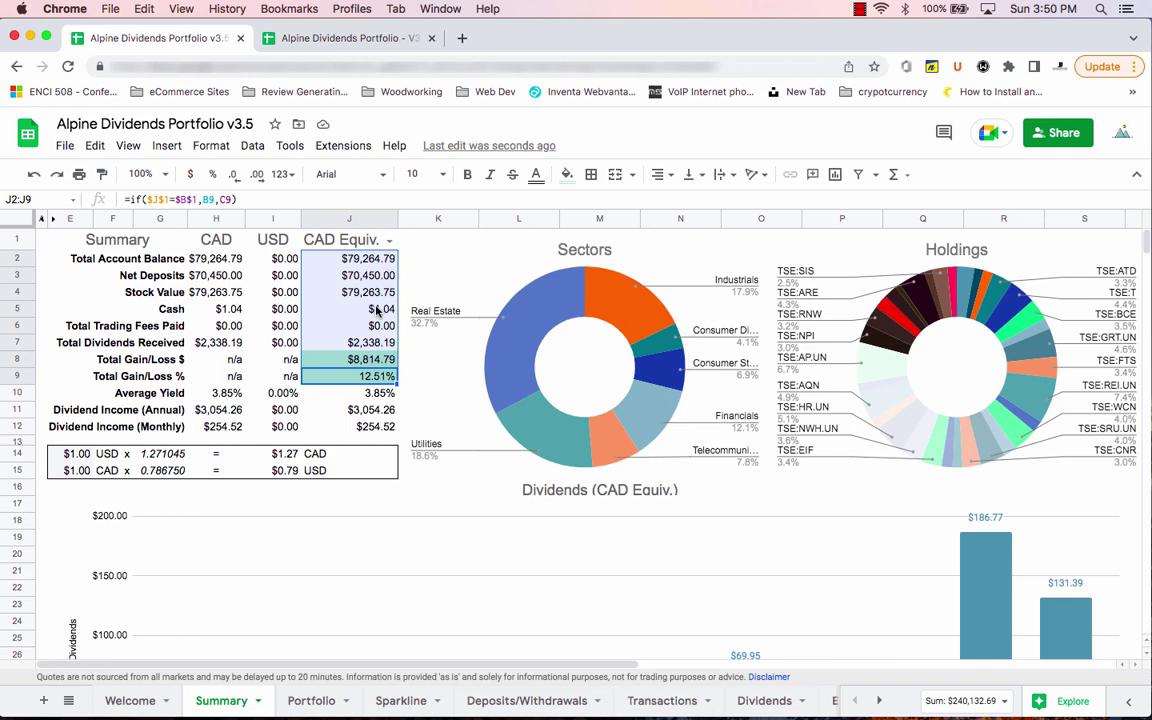
Compare the months covered by the Dividends bar chart on the V3.4 and v3.5 Summary sheets
key("ctrl+Tab")
key("ctrl+Tab")
key("ctrl+Tab")
key("ctrl+Tab")
key("ctrl+Tab")
scroll(567, 563, "down", 3)
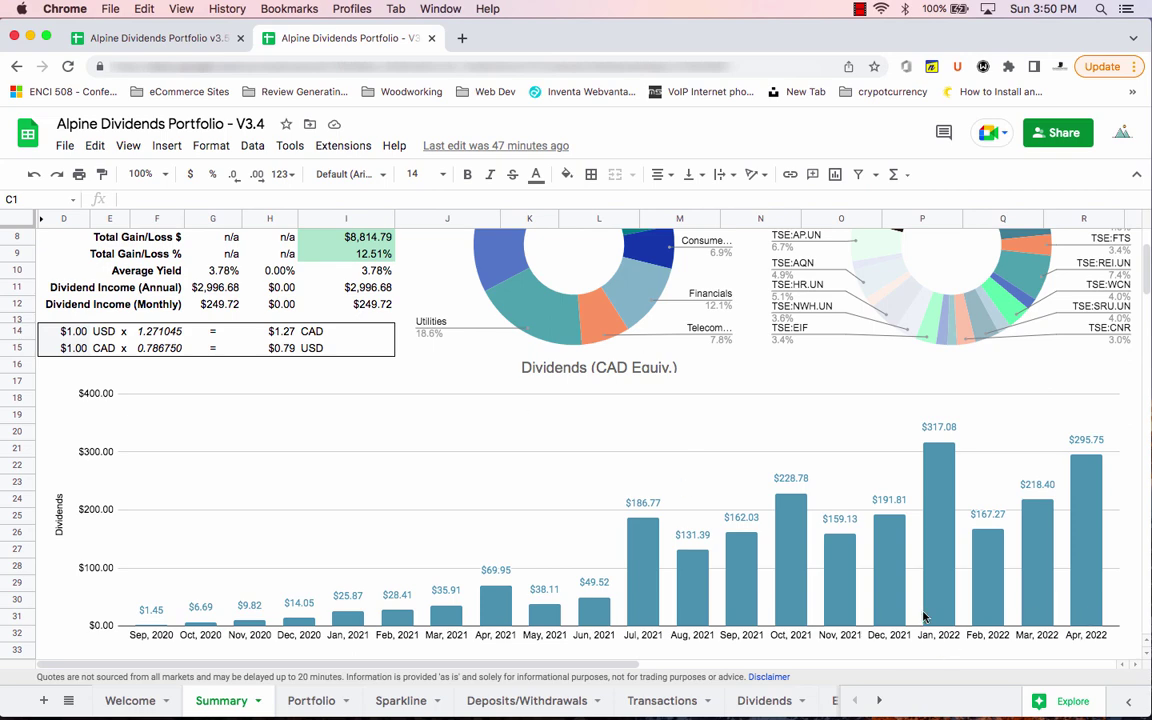
left_click(172, 39)
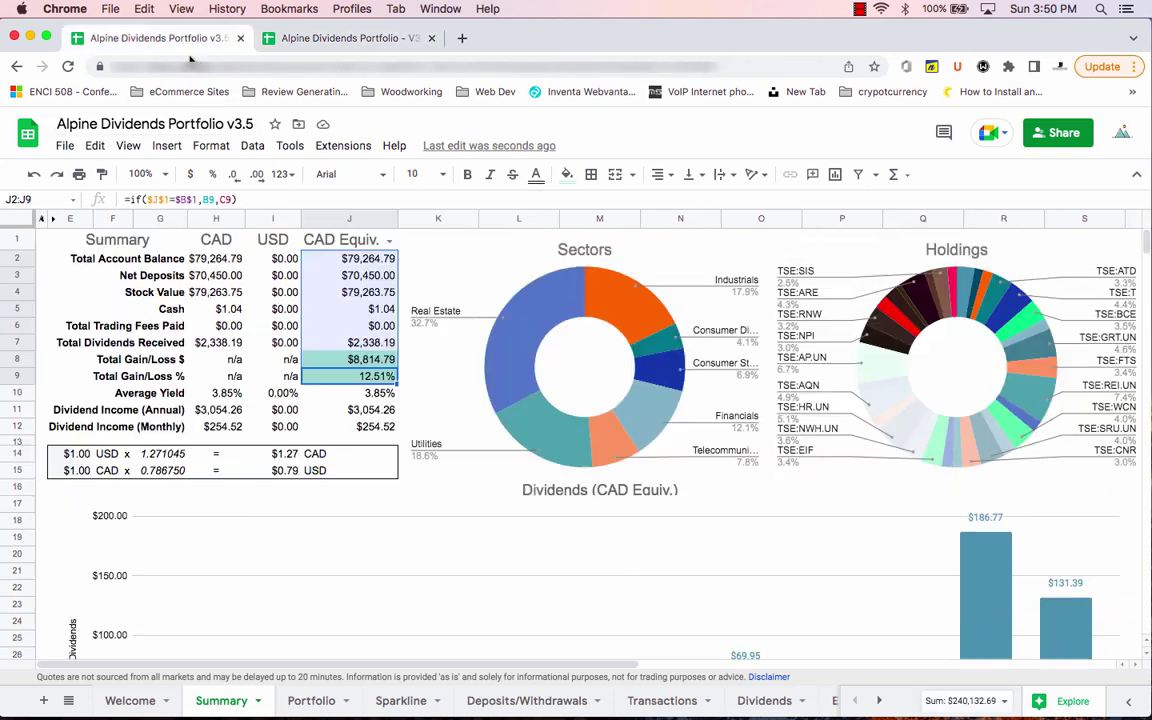
scroll(290, 350, "down", 3)
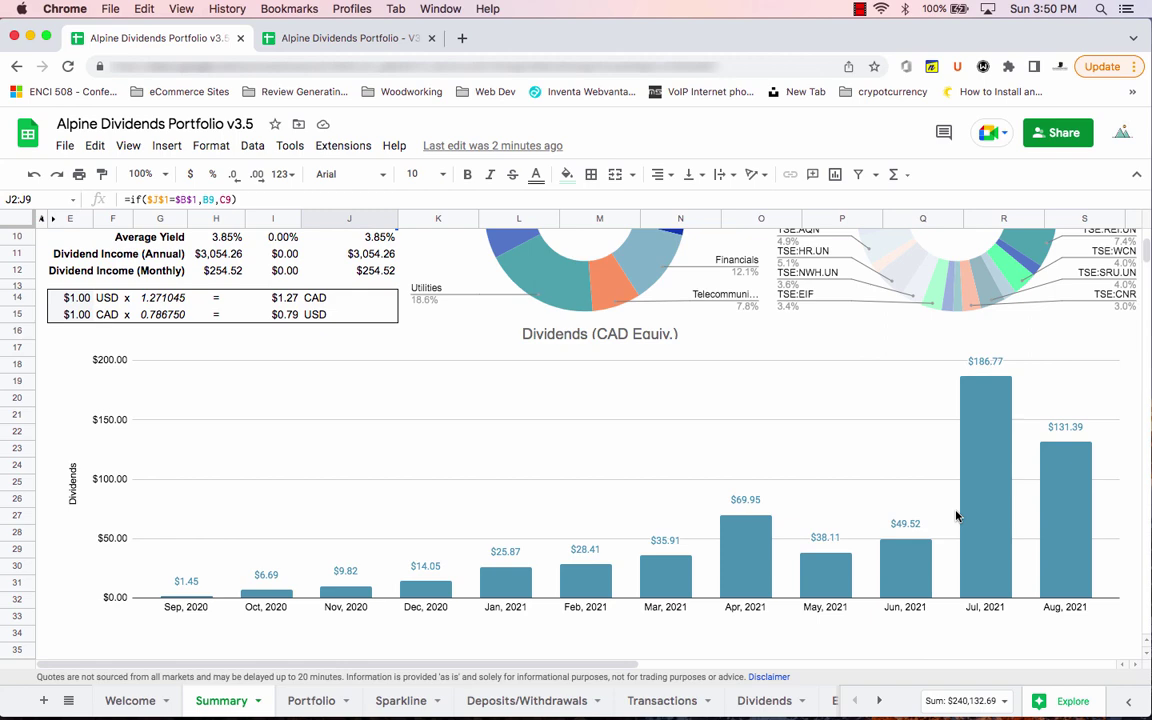
Extend the Dividend Bar Chart Data in the v3.5 Summary sheet by filling the August 2021 row J51:M51 down to row 62
scroll(957, 516, "down", 6)
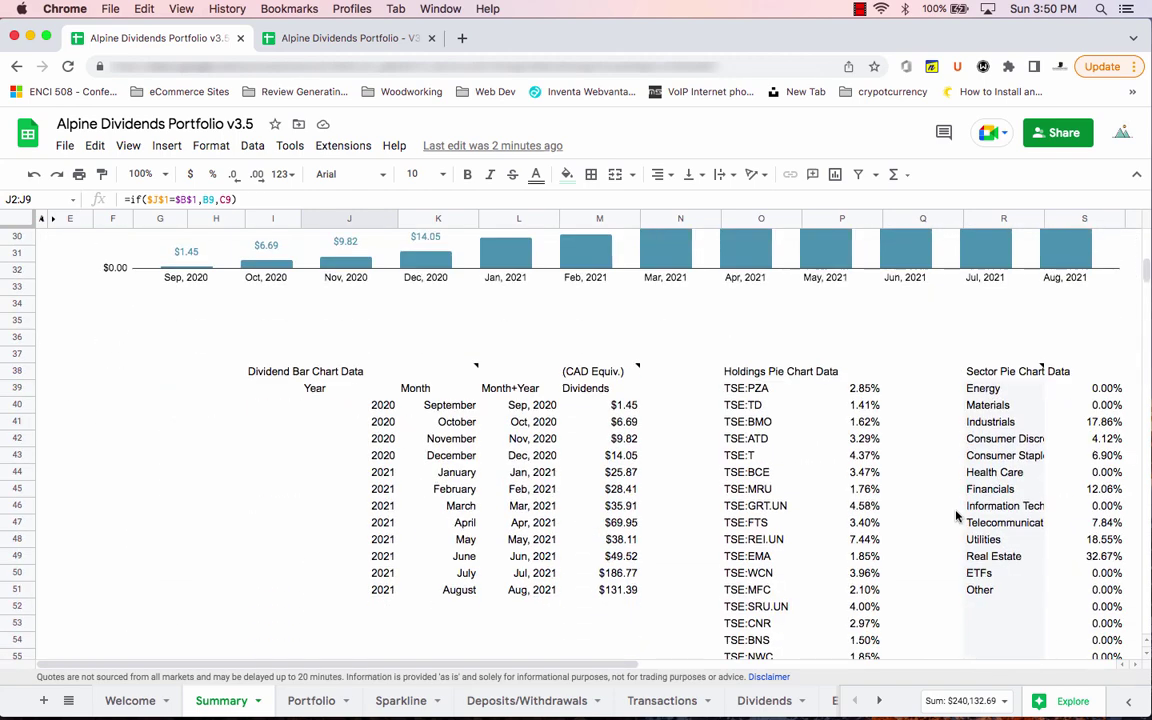
scroll(514, 594, "down", 2)
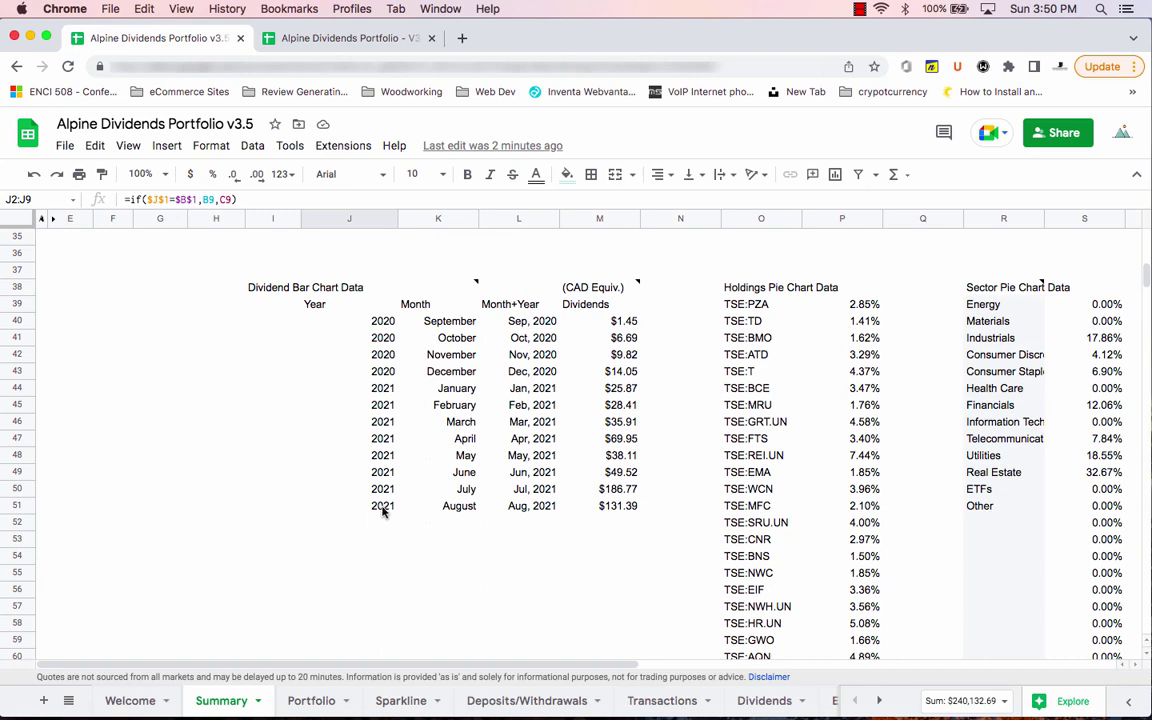
left_click_drag(375, 506, 640, 655)
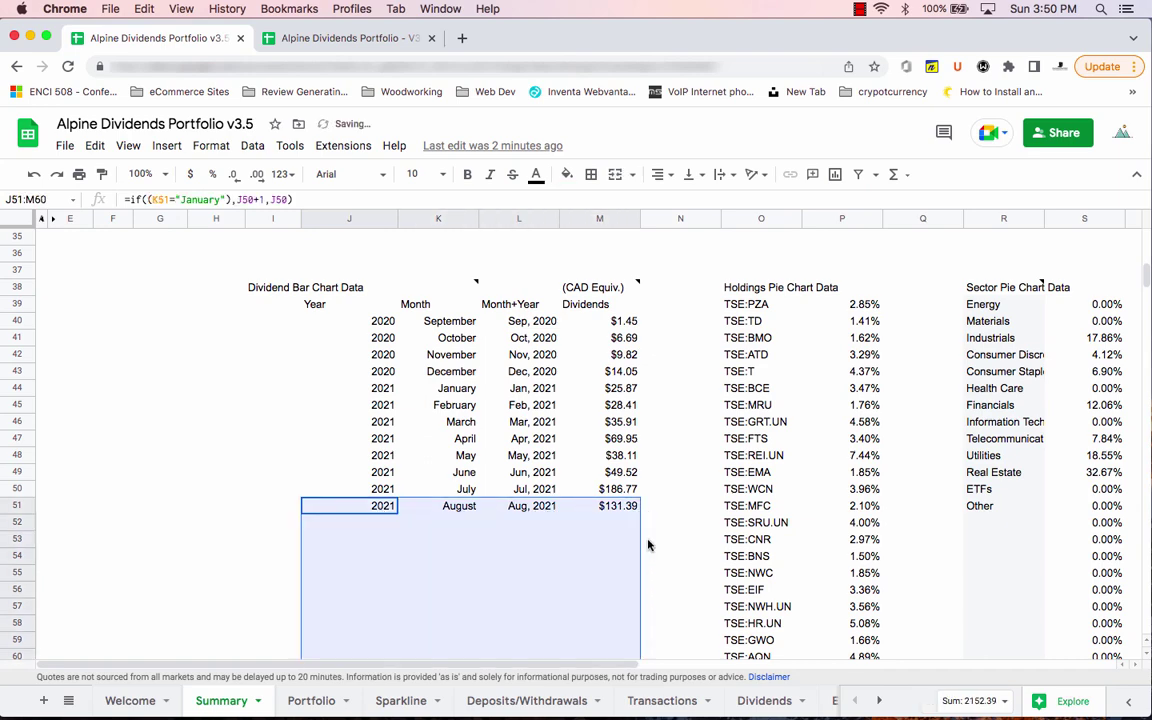
scroll(648, 545, "down", 1)
left_click_drag(640, 579, 640, 613)
scroll(663, 501, "up", 13)
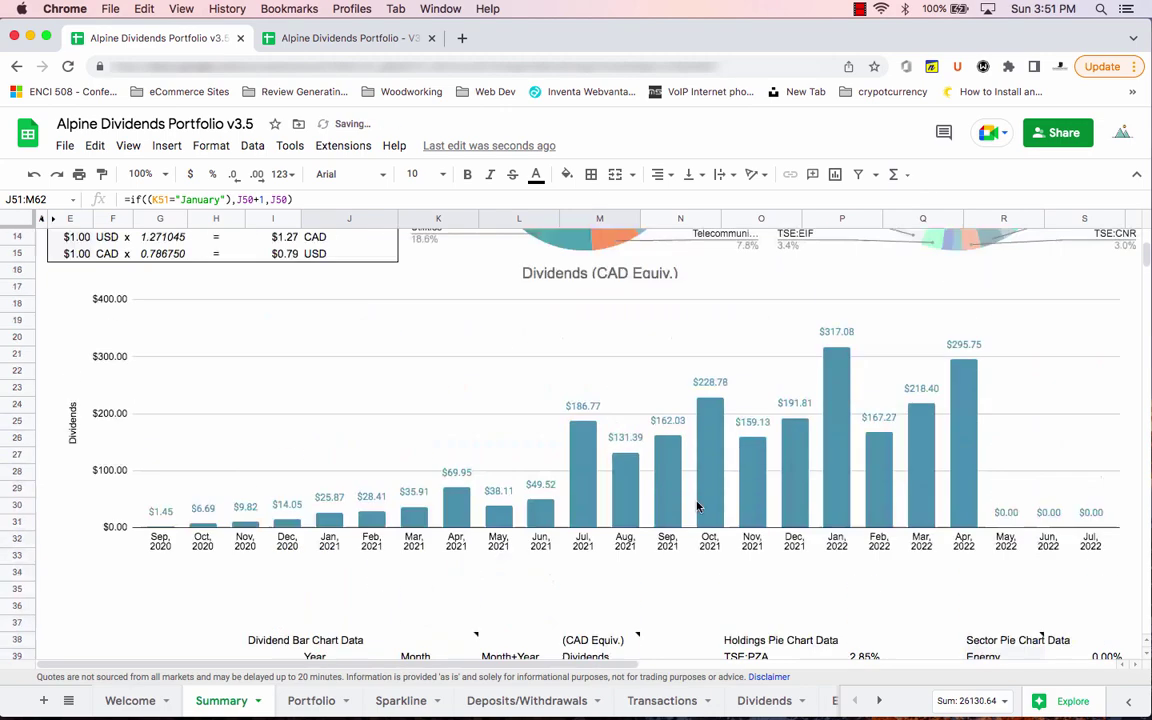
Clear the surplus May to July 2022 rows J60:M62 from the Dividend Bar Chart Data
scroll(791, 451, "down", 3)
scroll(1040, 530, "down", 10)
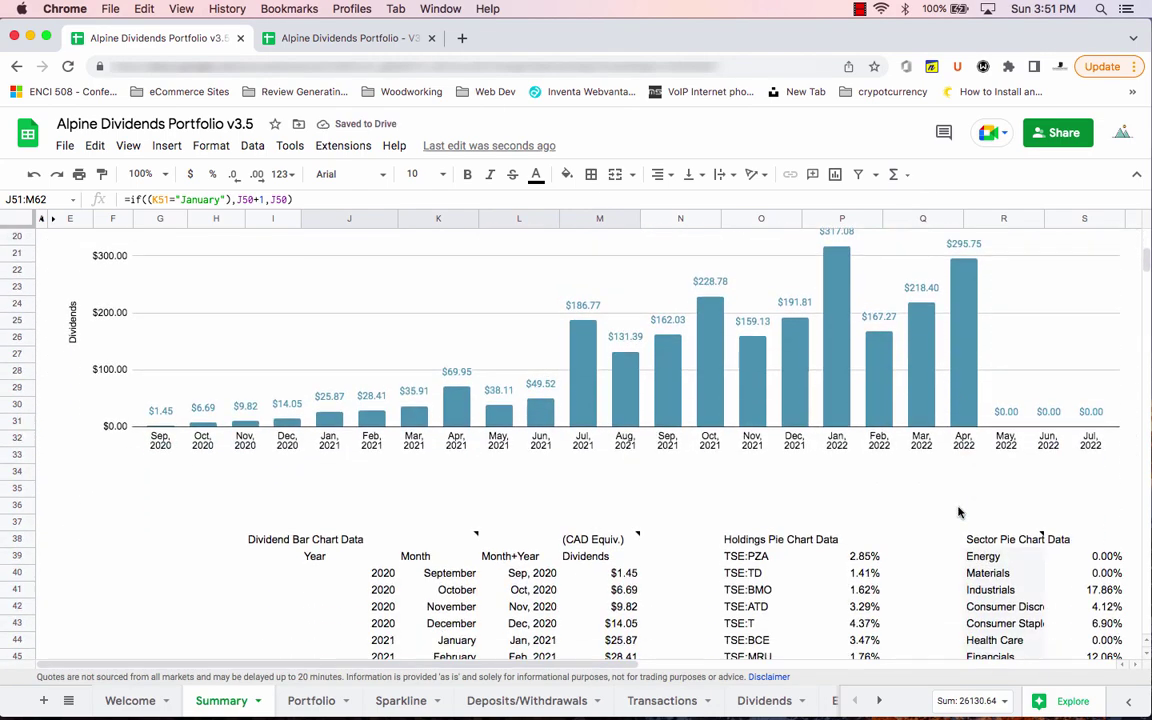
left_click_drag(620, 607, 350, 582)
key("Delete")
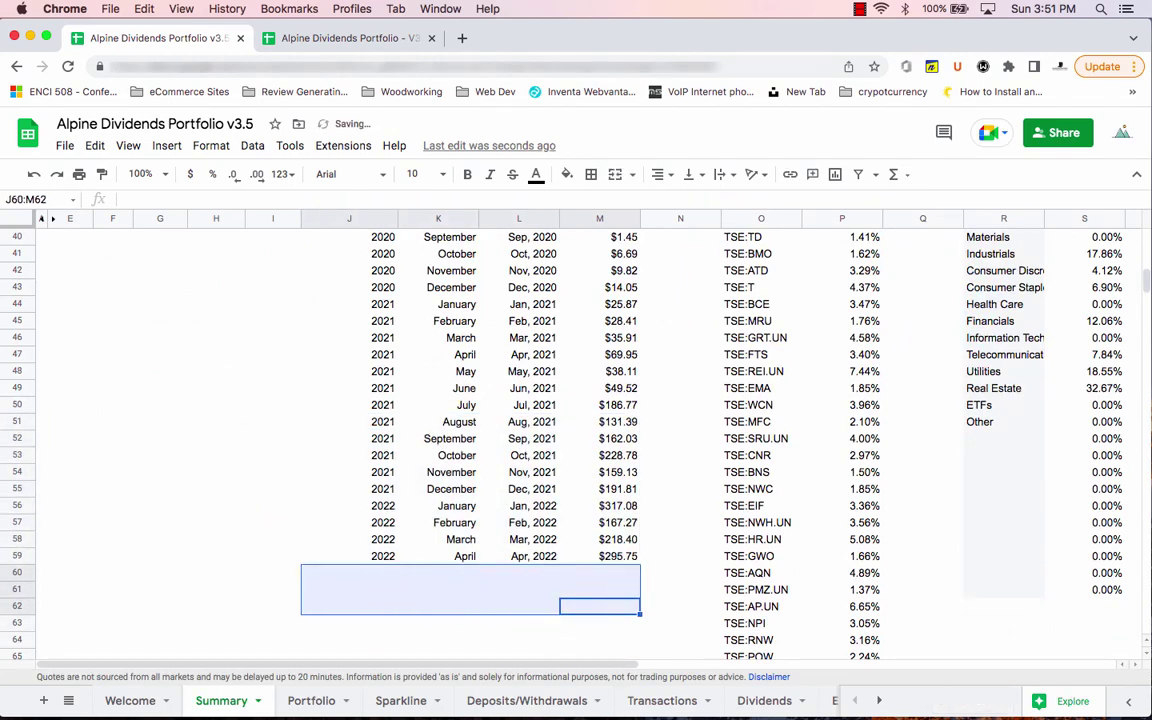
left_click(498, 610)
scroll(498, 610, "up", 10)
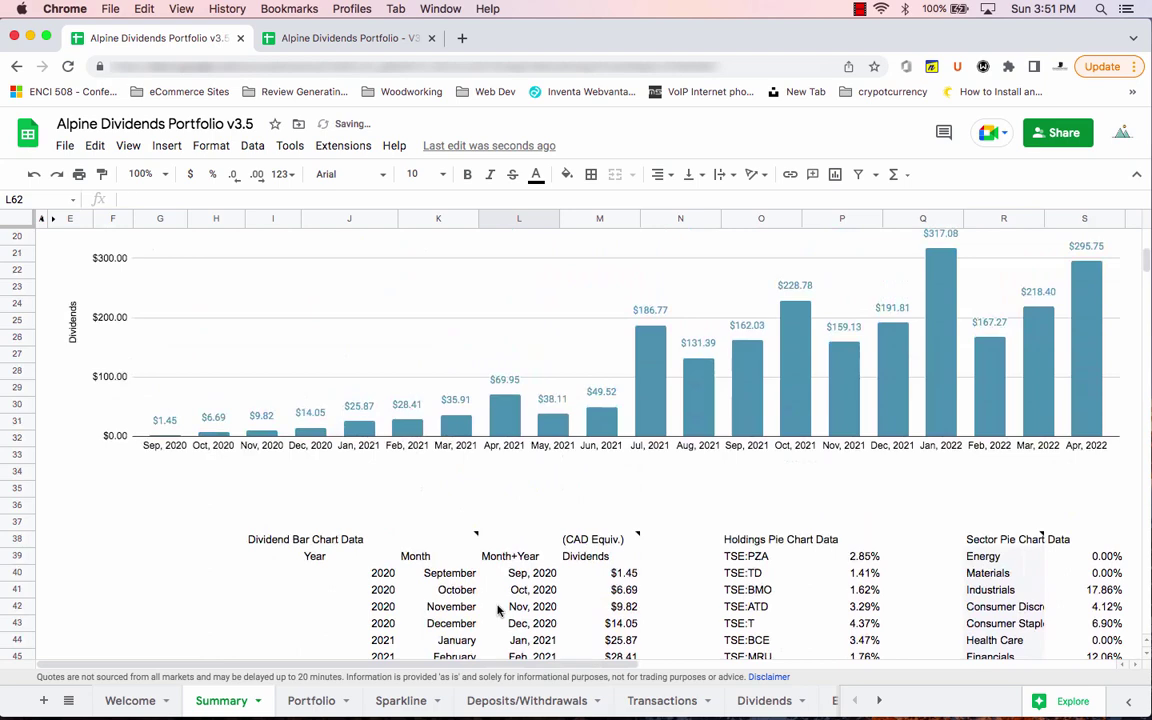
scroll(498, 610, "up", 1)
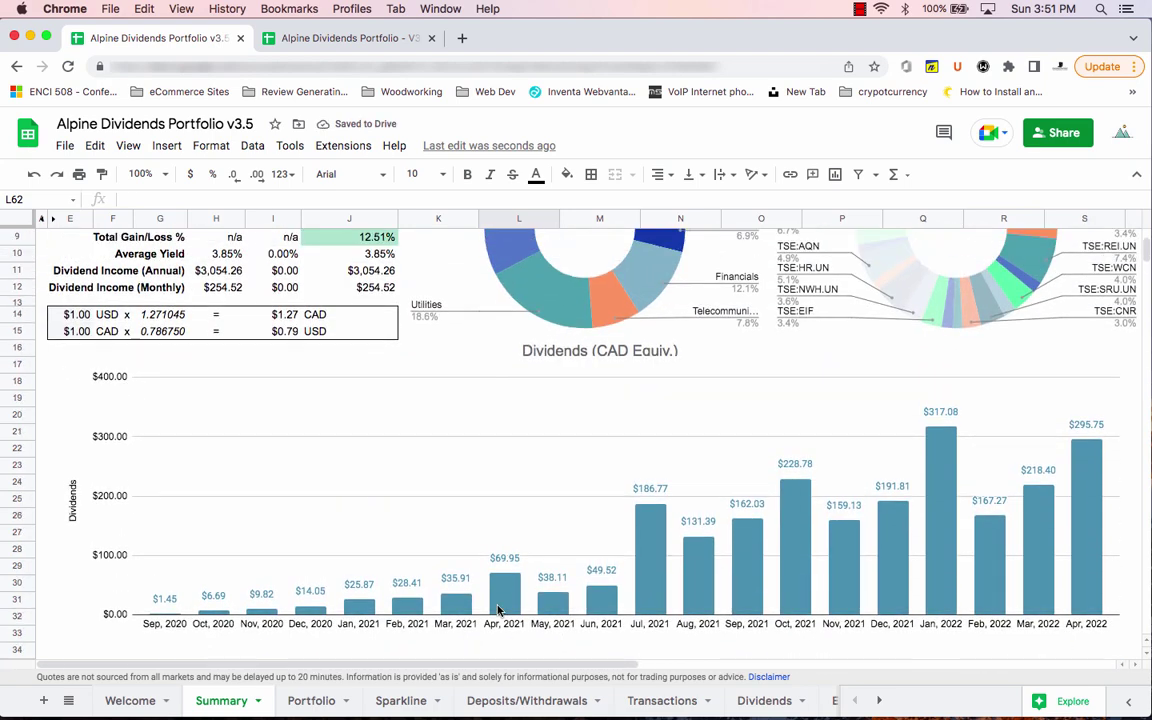
Compare the extended Dividends bar chart with the one in V3.4, and review the v3.5 Summary sheet
left_click(325, 40)
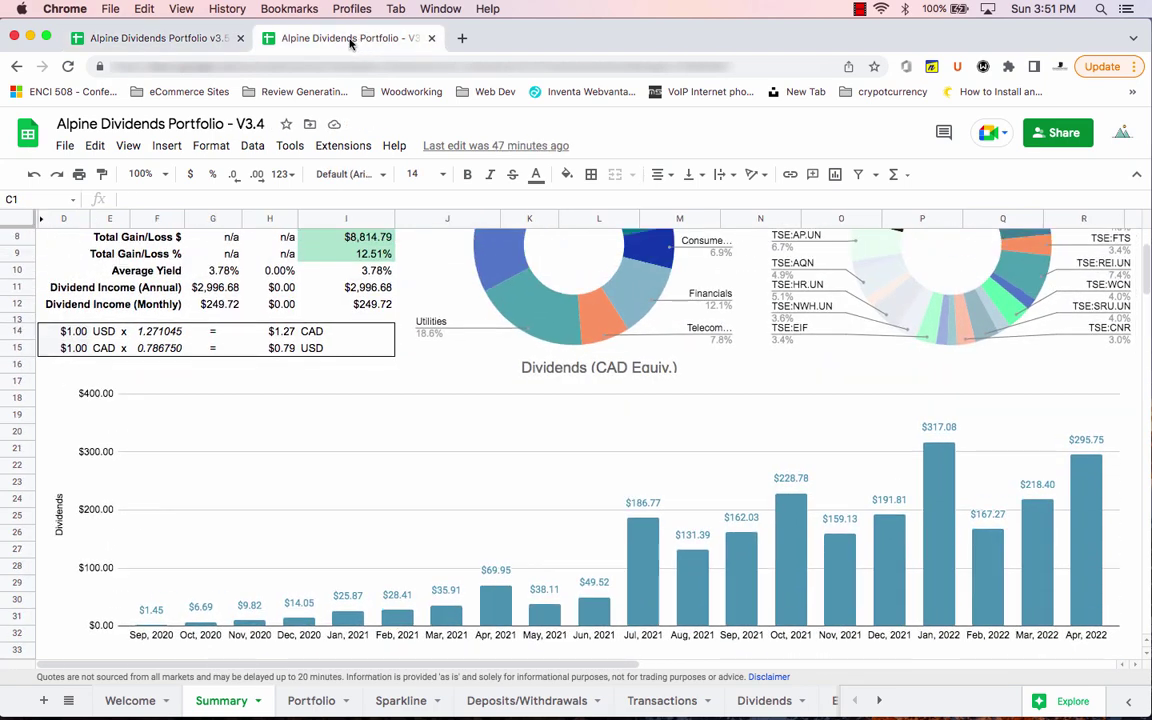
left_click(197, 42)
left_click(282, 42)
left_click(196, 39)
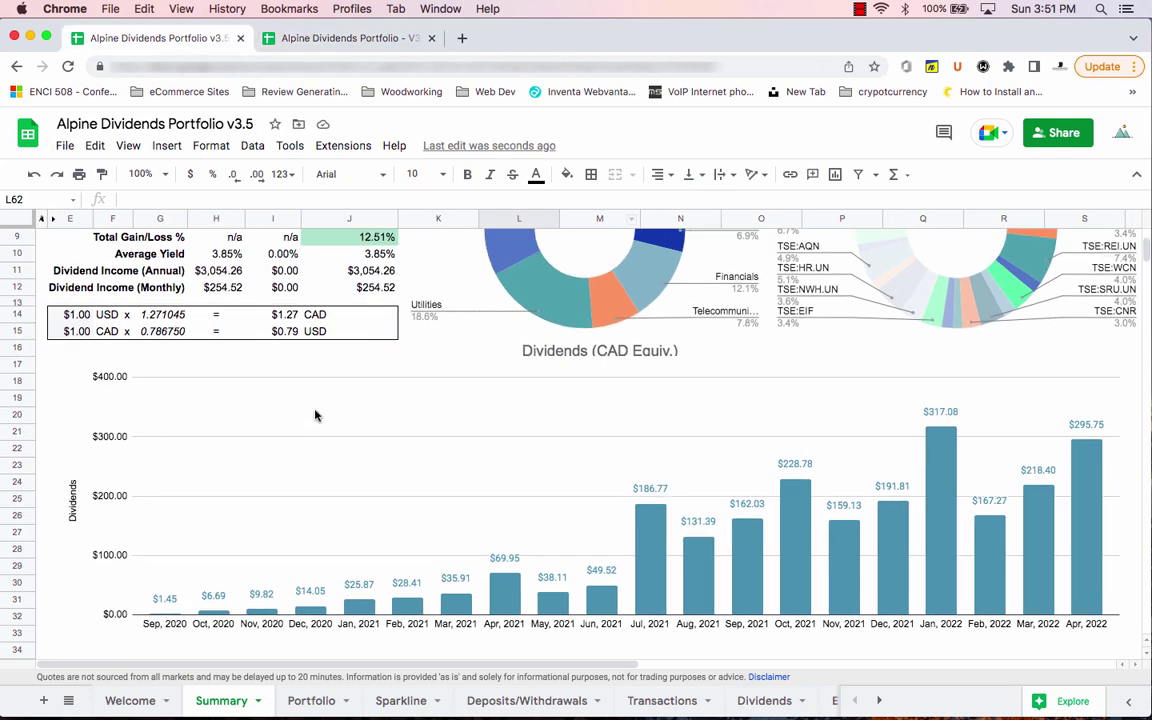
scroll(316, 416, "up", 5)
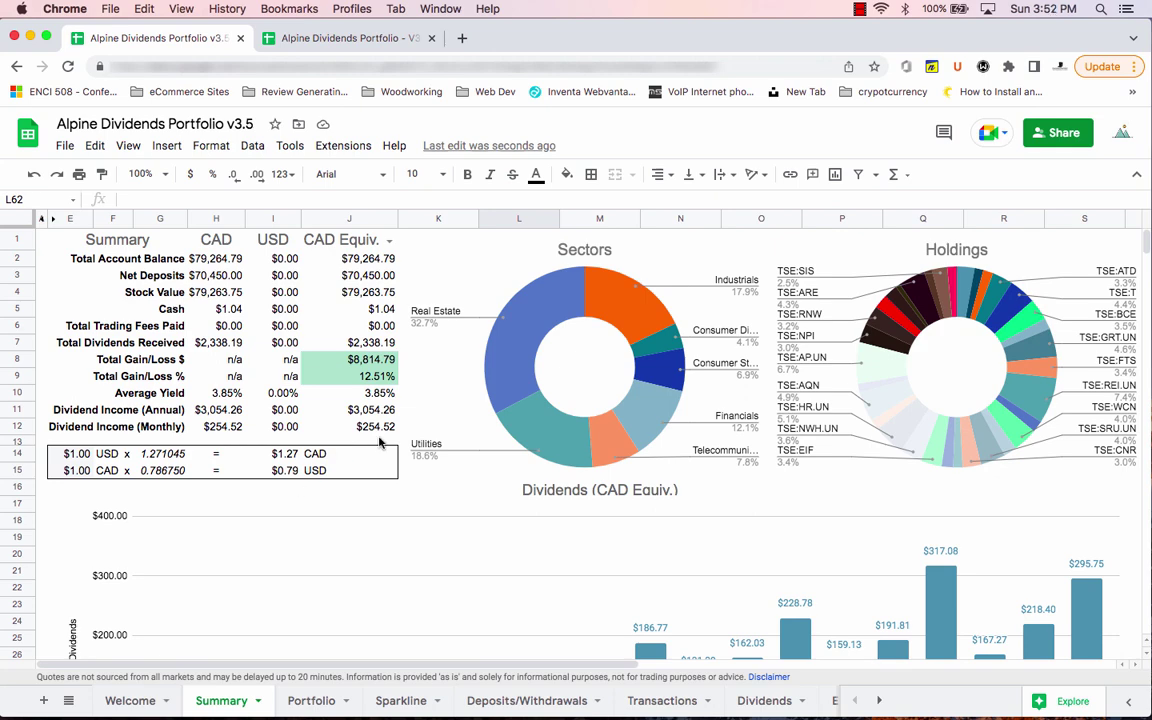
scroll(532, 375, "down", 5)
scroll(532, 375, "up", 5)
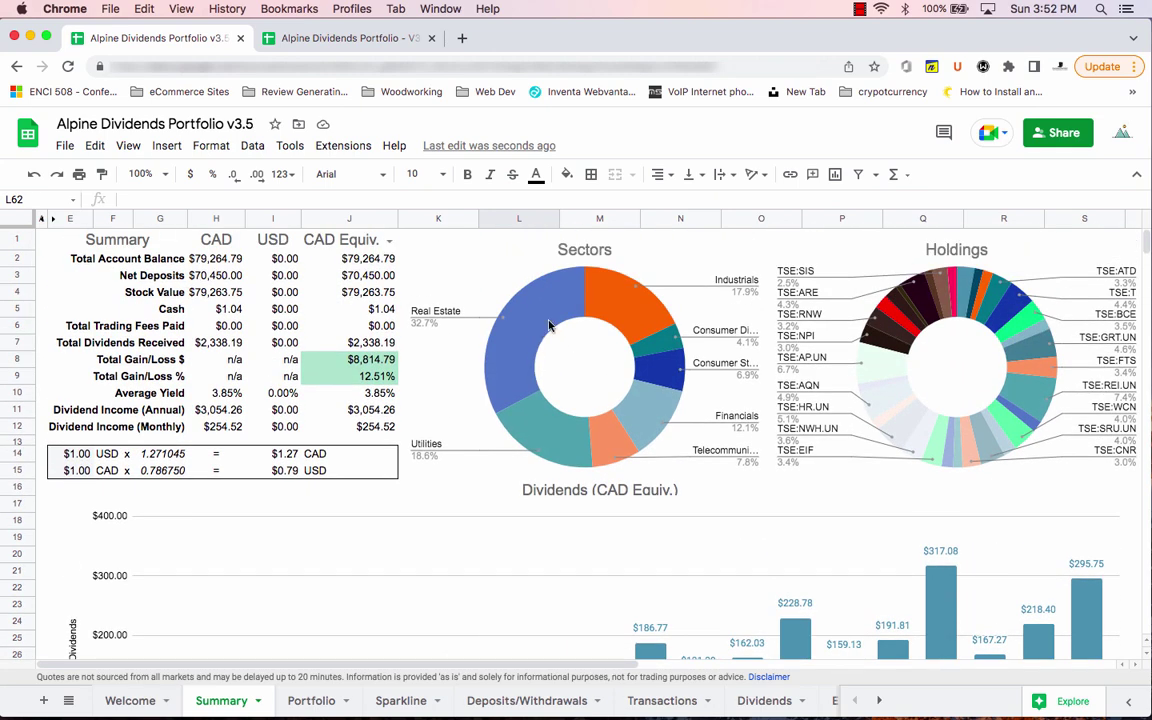